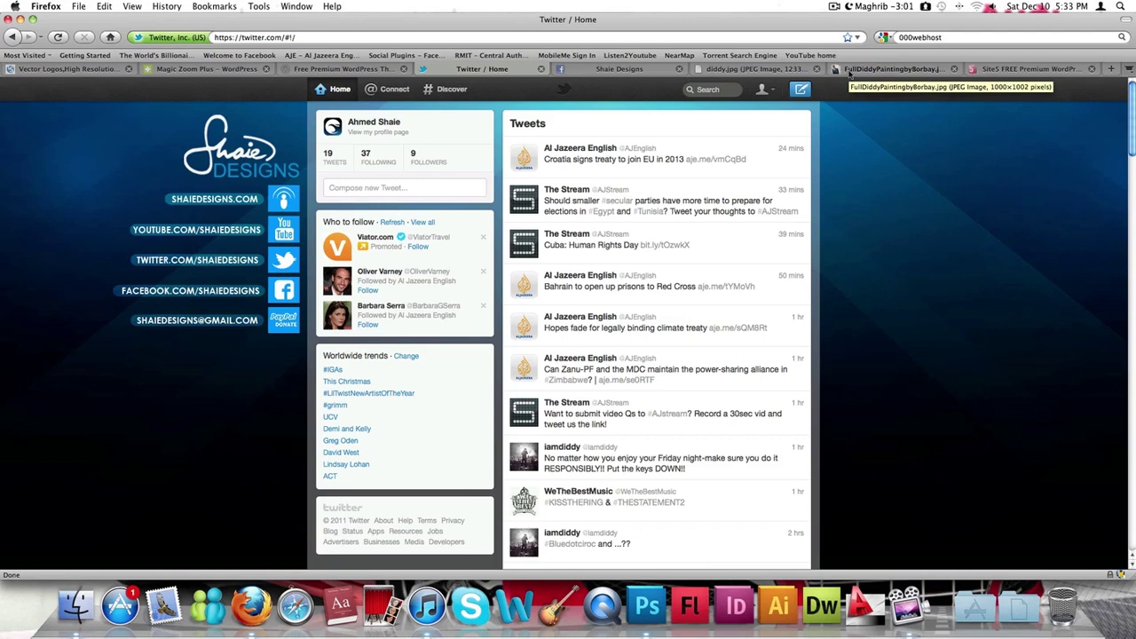
Look over the FullDiddyPaintingbyBorbay.jpg painting fitted to the window and the diddy.jpg photo
{"action": "left_click", "coordinate": [850, 71]}
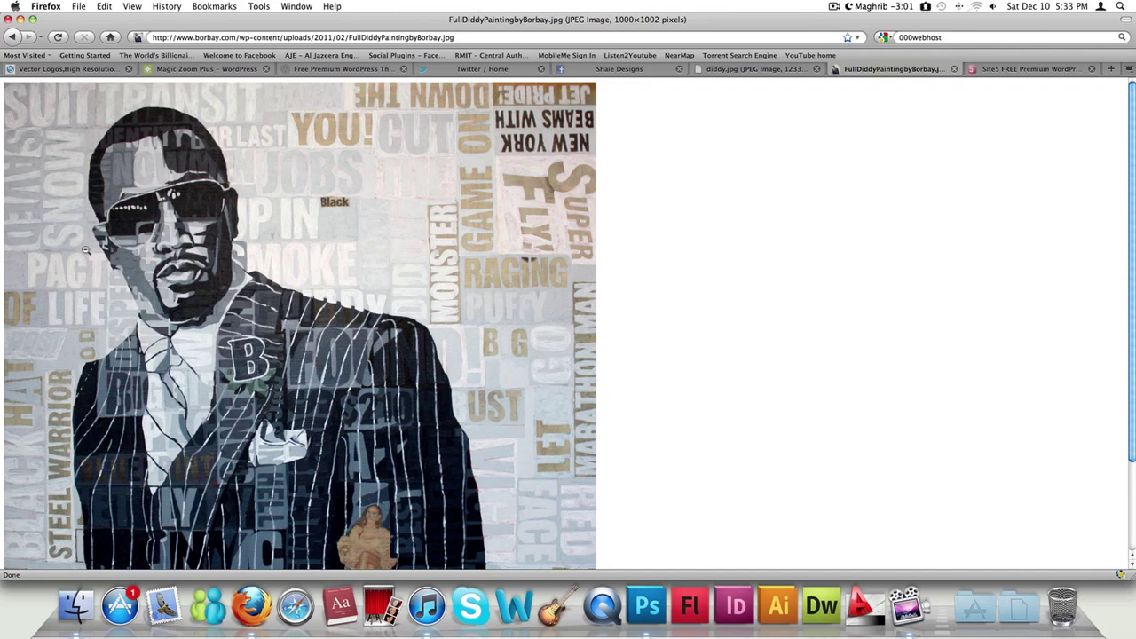
{"action": "left_click", "coordinate": [474, 152]}
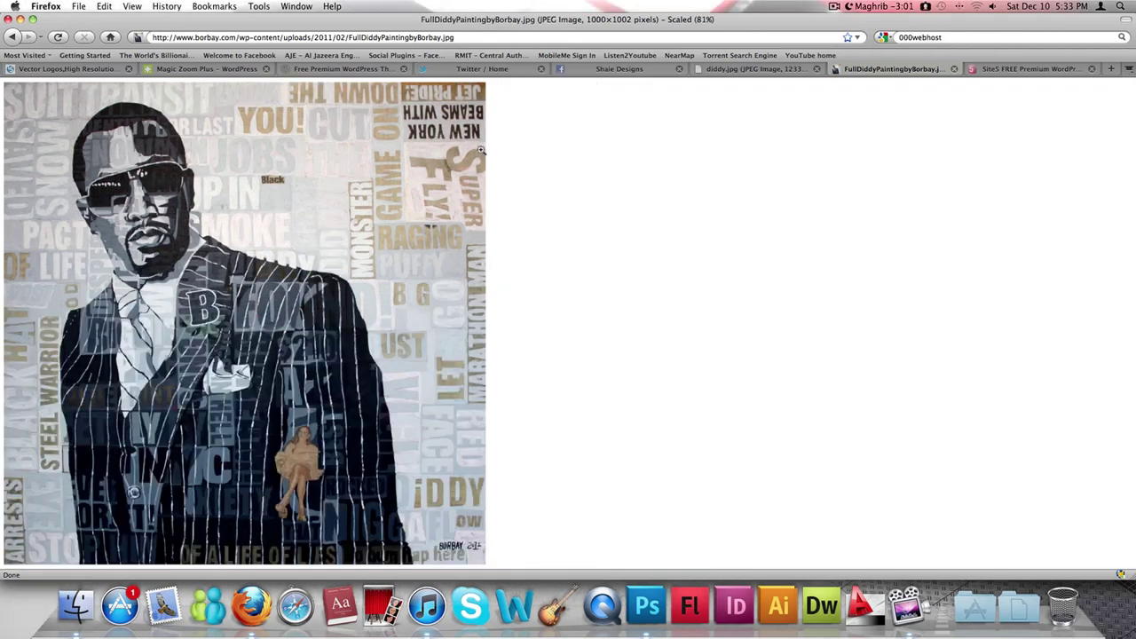
{"action": "left_click", "coordinate": [741, 71]}
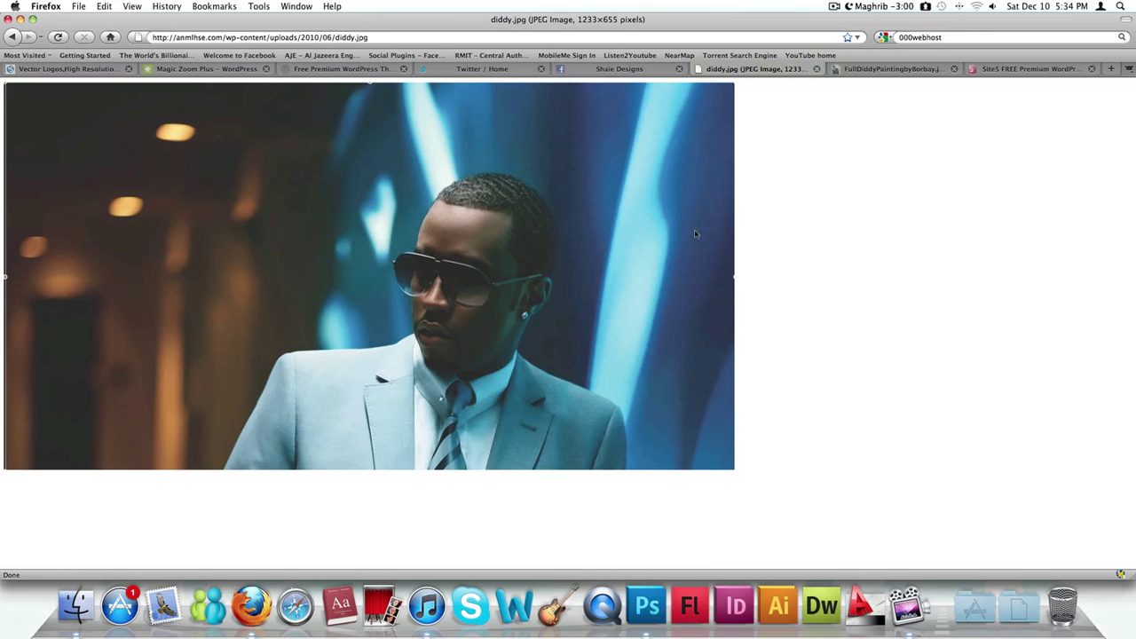
Look over the Twitter home page and the posts on the Shaie Designs Facebook page
{"action": "left_click", "coordinate": [484, 69]}
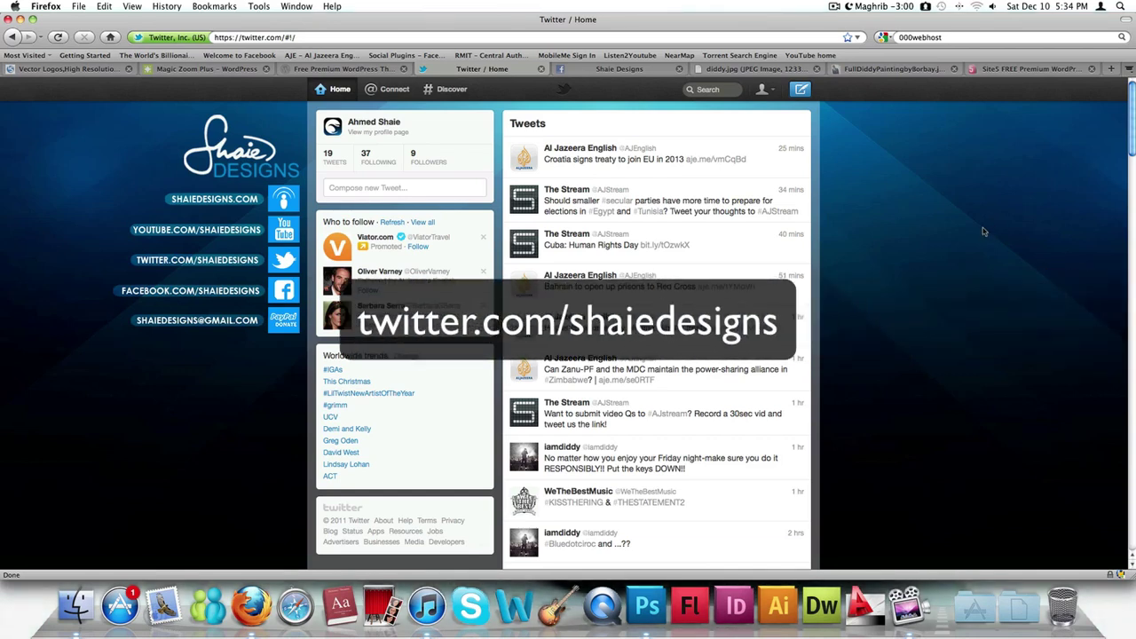
{"action": "left_click", "coordinate": [589, 69]}
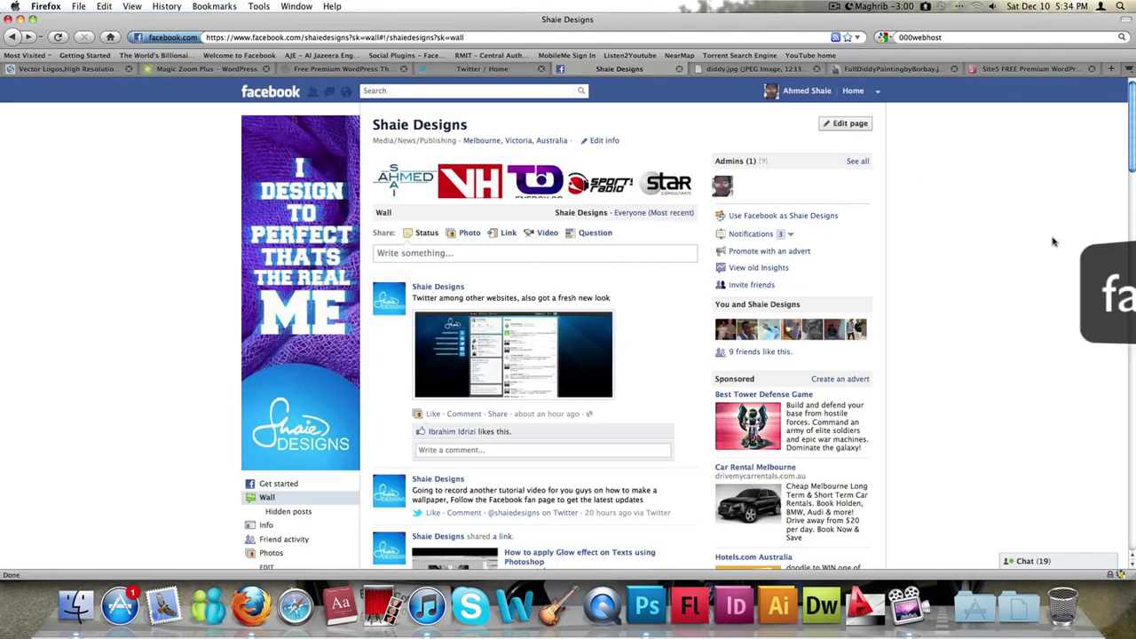
{"action": "scroll", "coordinate": [1053, 241], "scroll_direction": "down", "scroll_amount": 10}
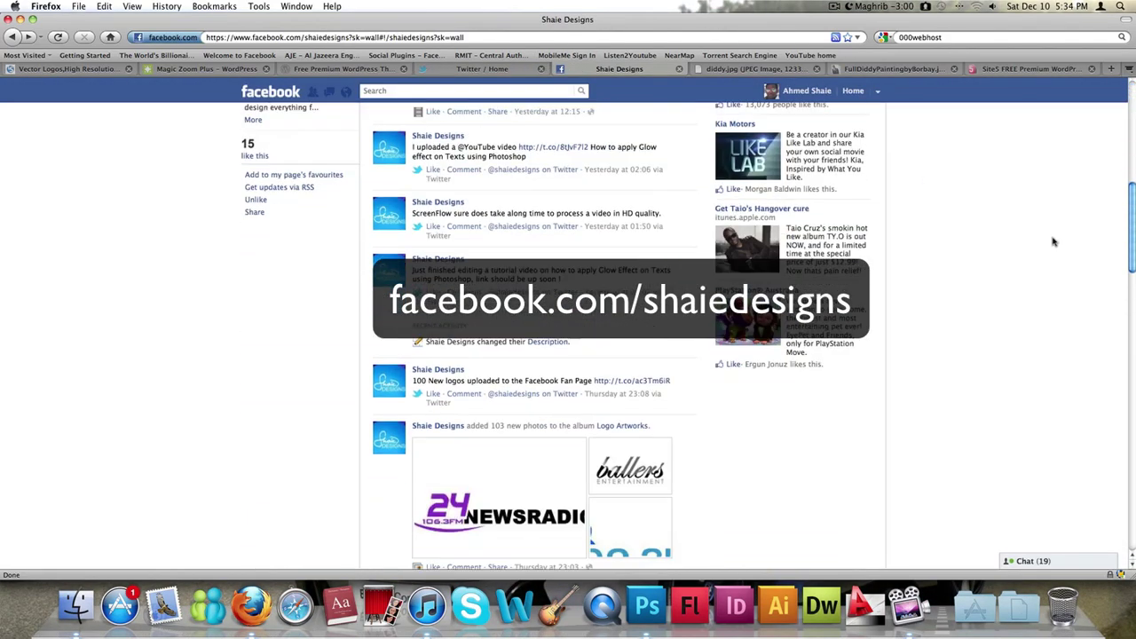
{"action": "scroll", "coordinate": [1054, 241], "scroll_direction": "up", "scroll_amount": 10}
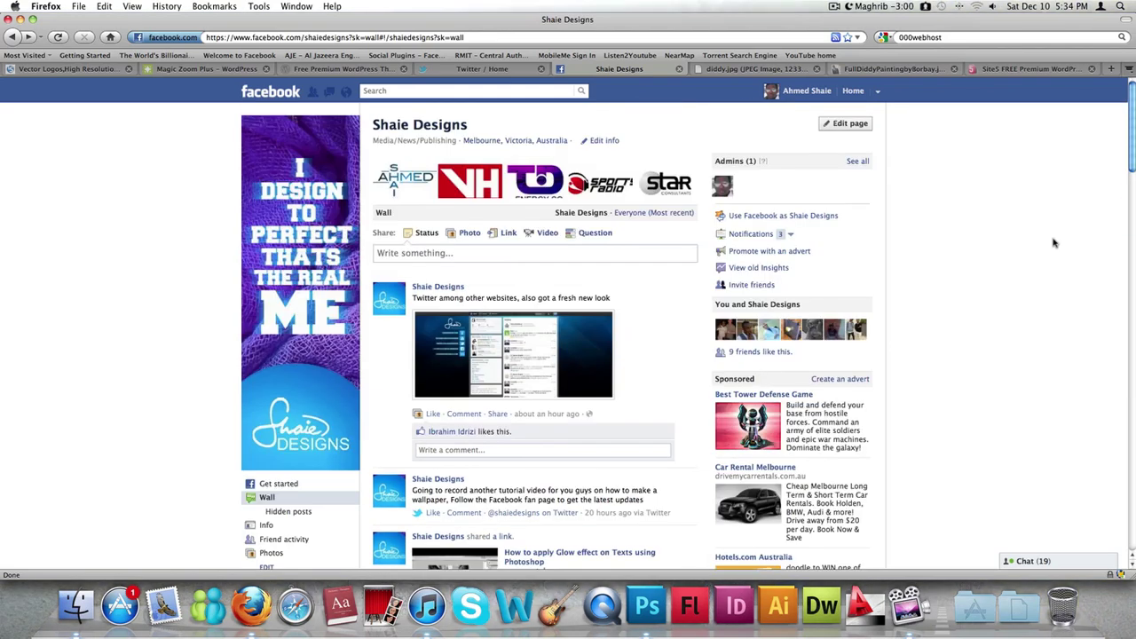
{"action": "left_click", "coordinate": [449, 71]}
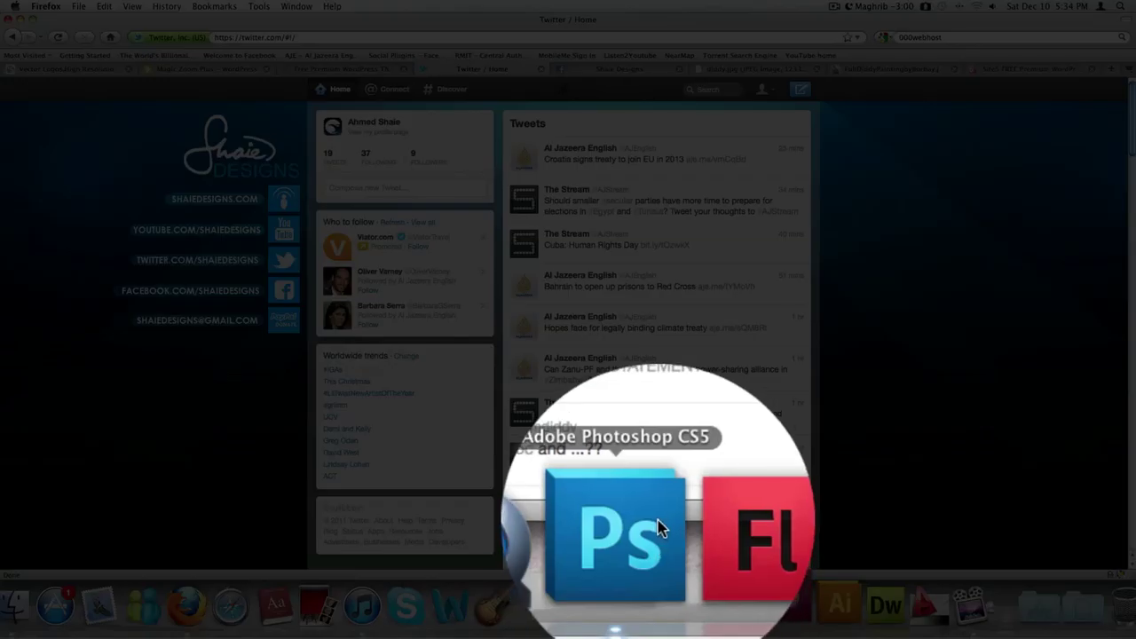
Switch to Photoshop and look at the Untitled-2 document containing the photo
{"action": "left_click", "coordinate": [660, 528]}
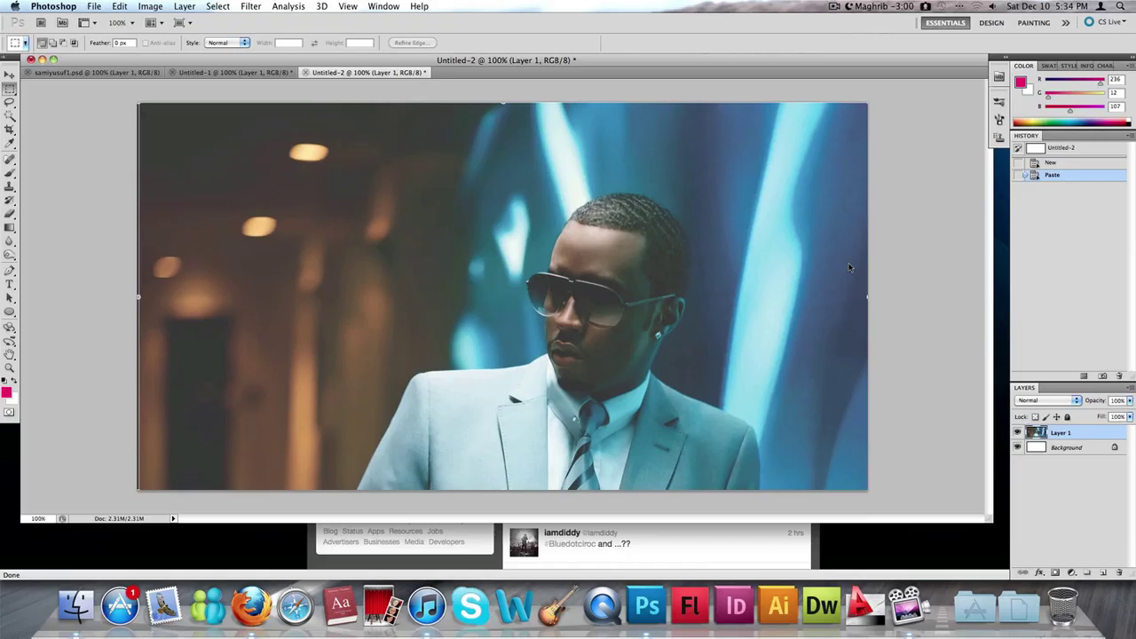
{"action": "left_click", "coordinate": [261, 73]}
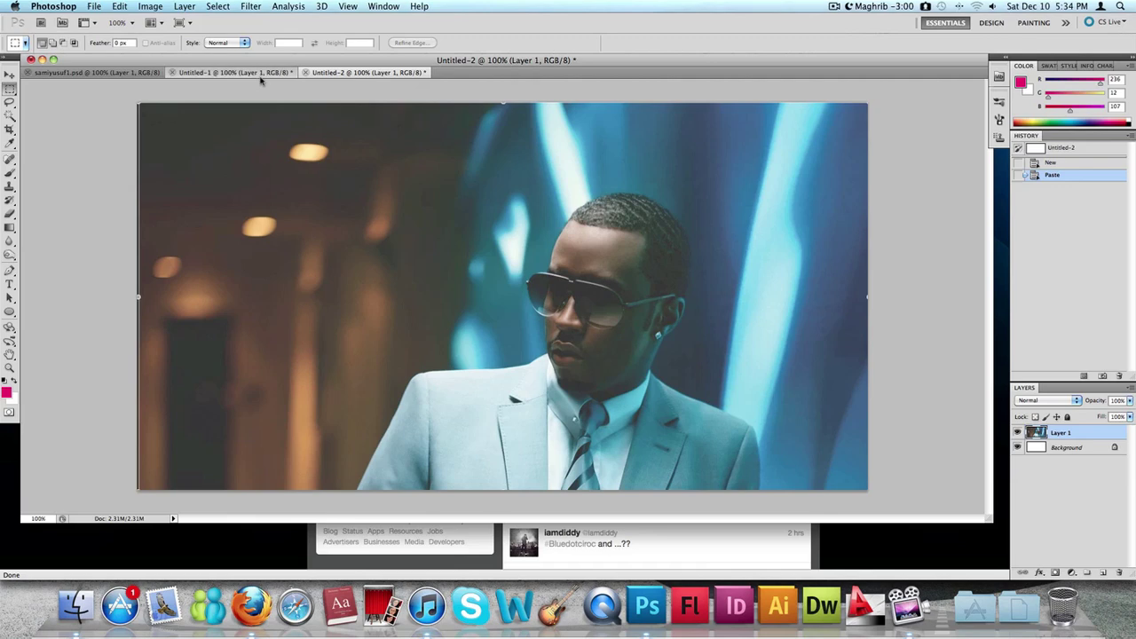
{"action": "left_click", "coordinate": [334, 72]}
Switch back to Firefox and copy the FullDiddyPaintingbyBorbay.jpg image at full size
{"action": "key", "text": "super+Tab"}
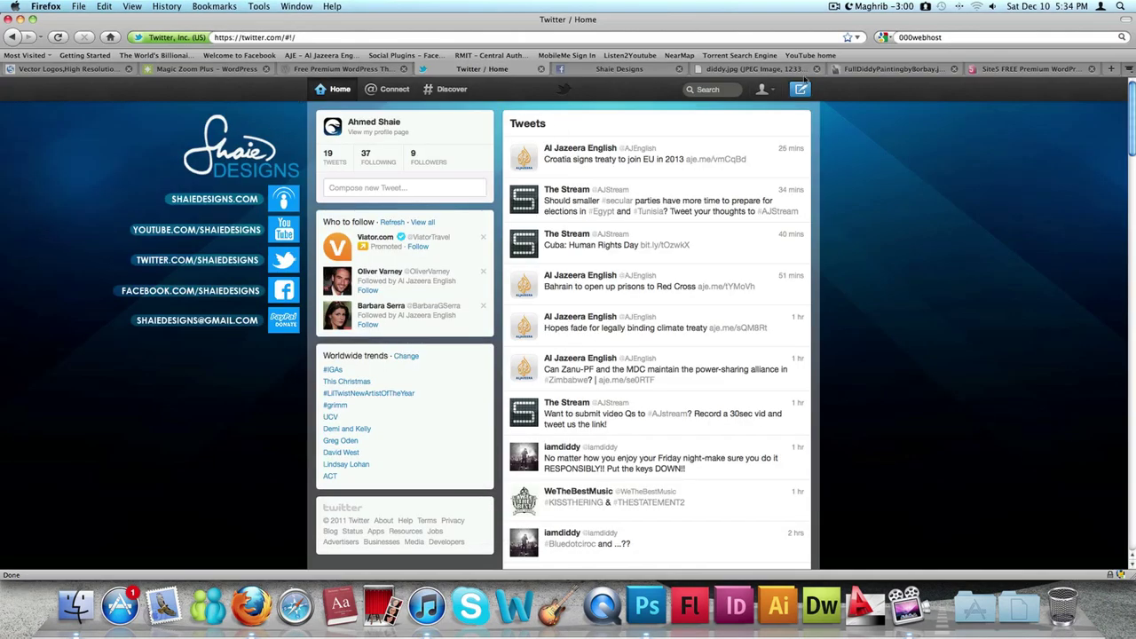
{"action": "left_click", "coordinate": [872, 71]}
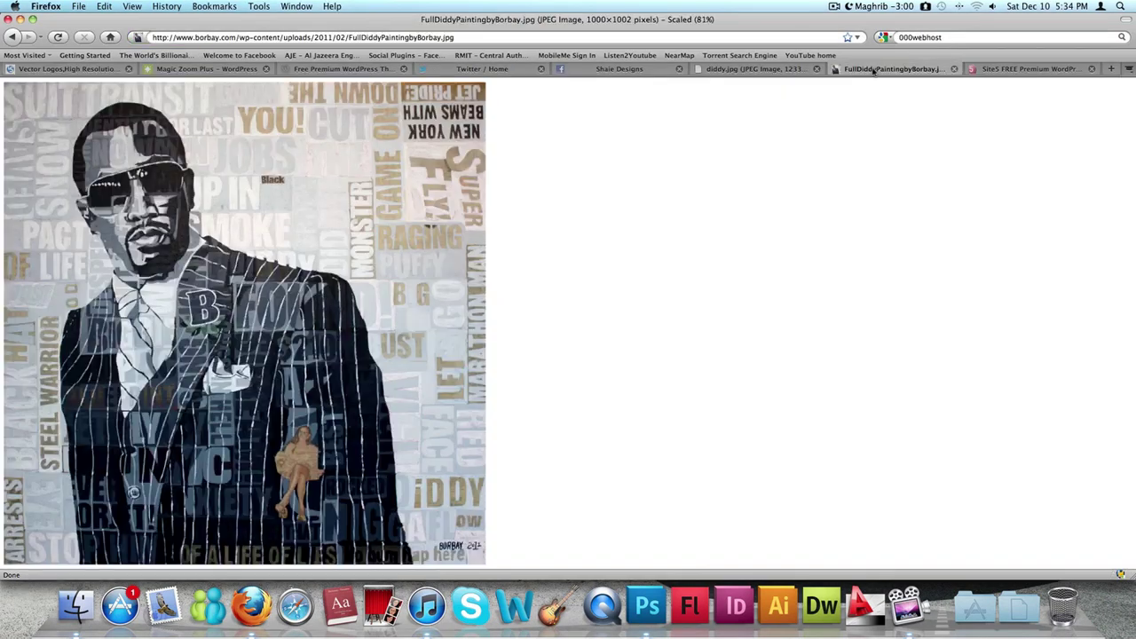
{"action": "left_click", "coordinate": [354, 154]}
{"action": "scroll", "coordinate": [354, 154], "scroll_direction": "down", "scroll_amount": 3}
{"action": "scroll", "coordinate": [354, 156], "scroll_direction": "up", "scroll_amount": 3}
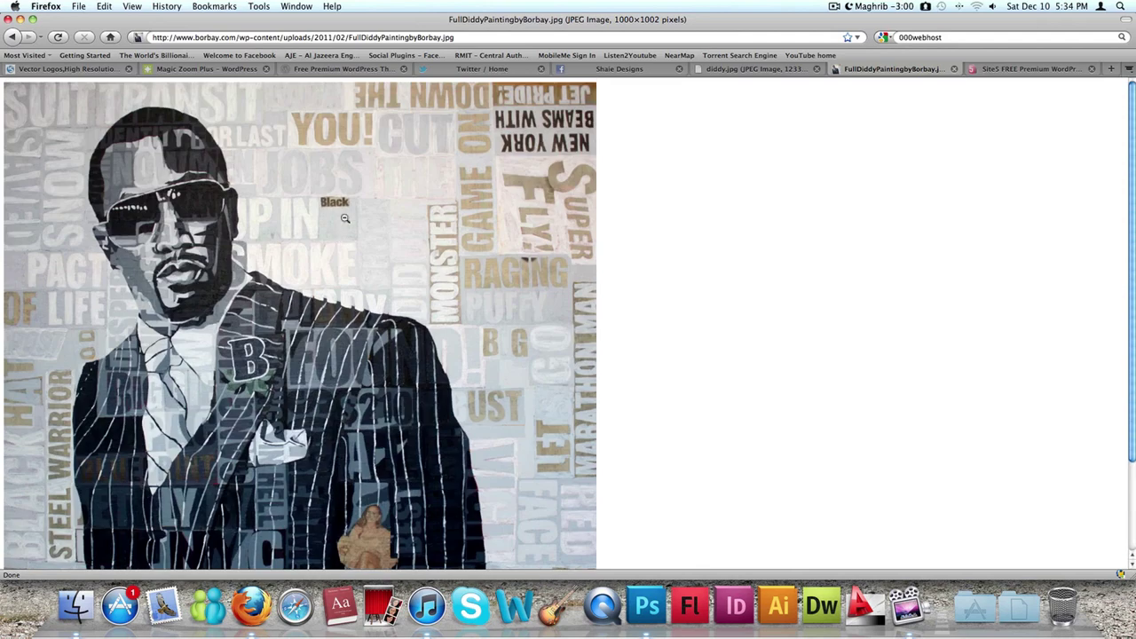
{"action": "right_click", "coordinate": [354, 161]}
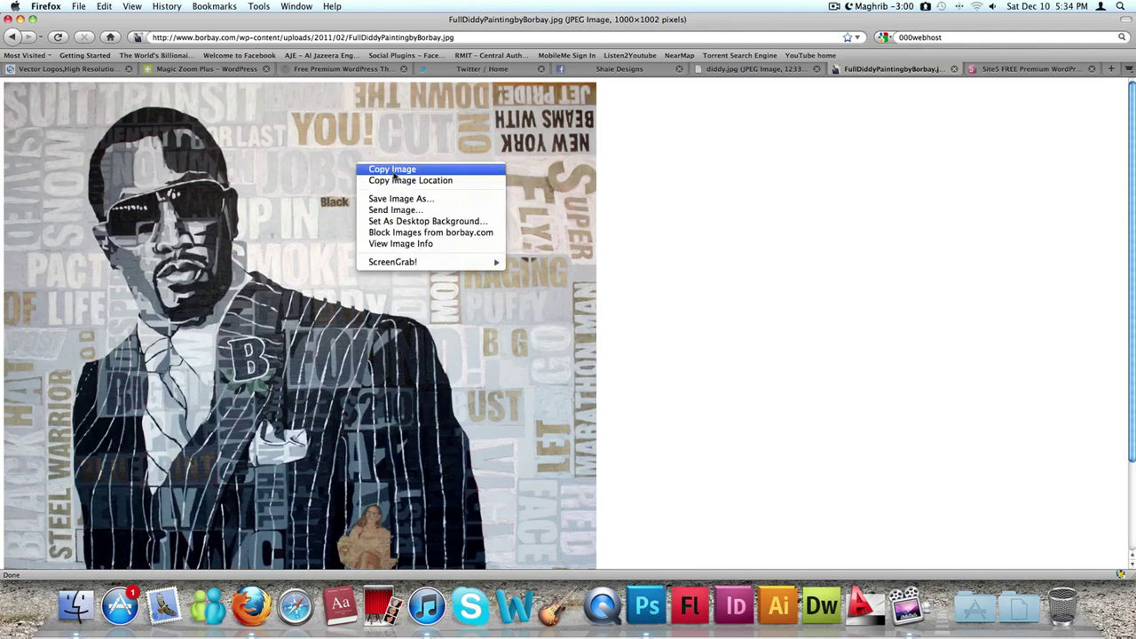
{"action": "left_click", "coordinate": [393, 173]}
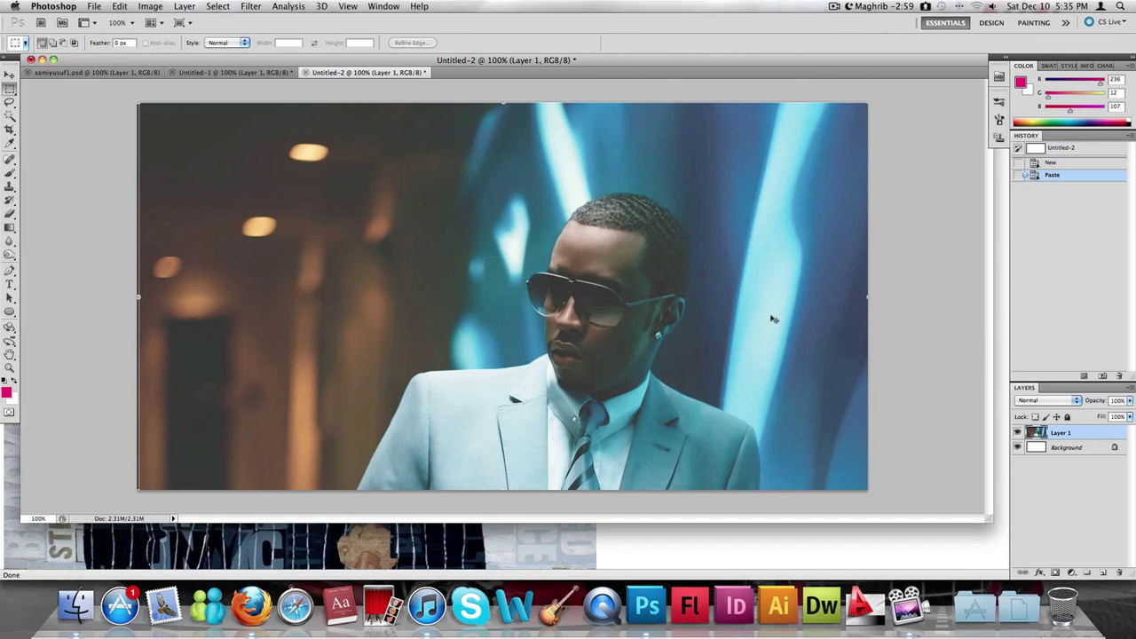
In Photoshop's Untitled-2 document, enlarge the Layer 1 photo slightly with Free Transform so it extends past the upper-left and lower-right canvas corners
{"action": "key", "text": "super+t"}
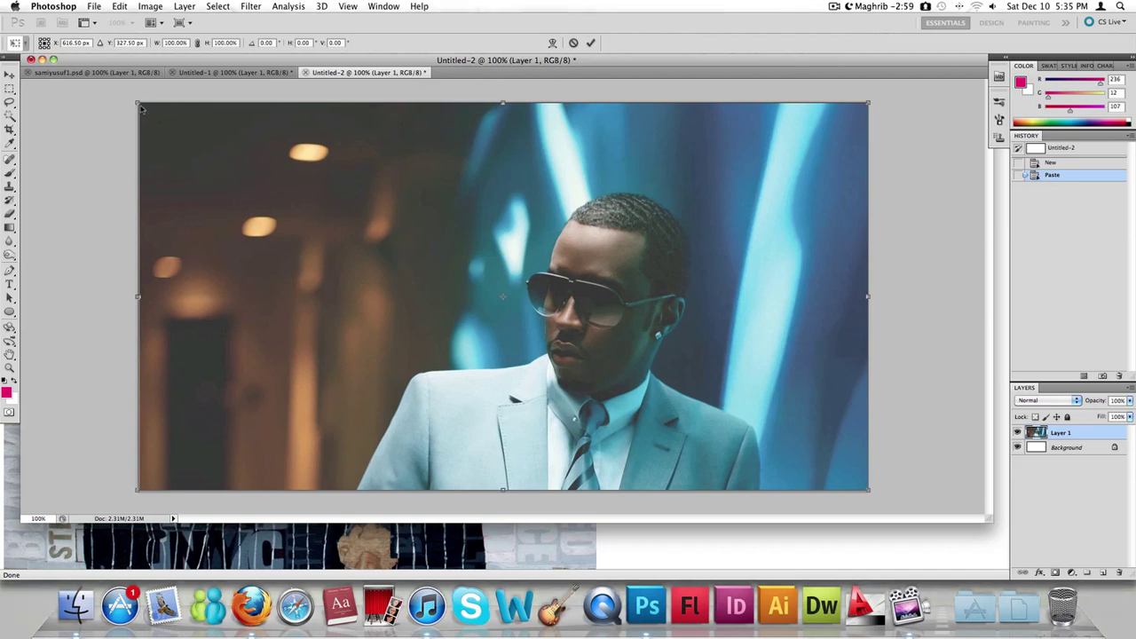
{"action": "left_click_drag", "start_coordinate": [136, 103], "coordinate": [127, 98]}
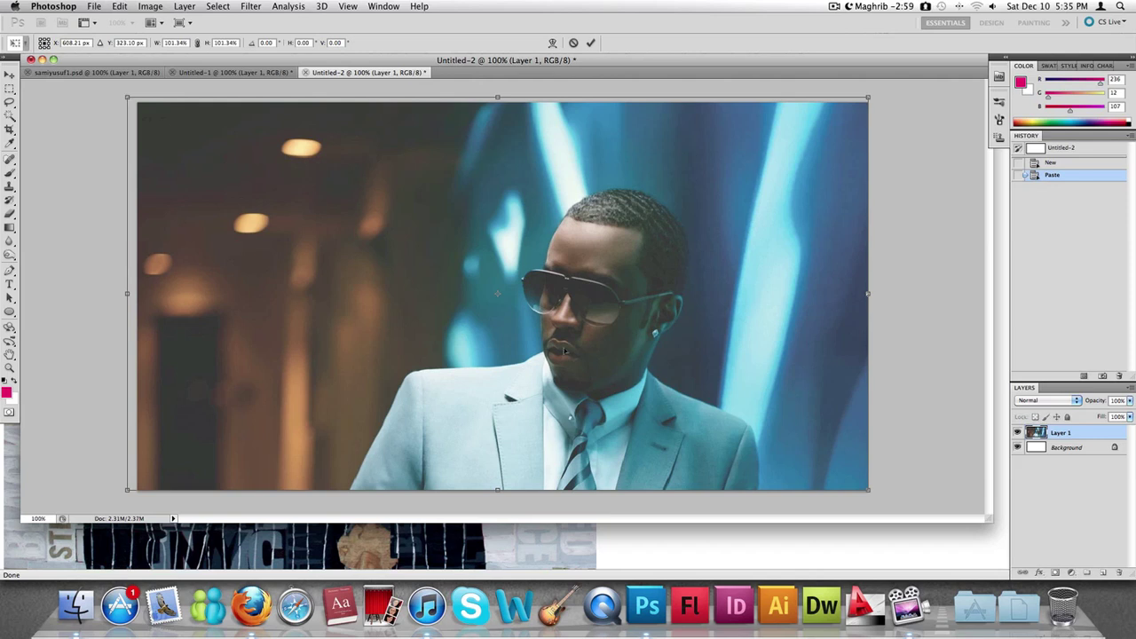
{"action": "left_click_drag", "start_coordinate": [868, 490], "coordinate": [872, 494]}
{"action": "key", "text": "Return"}
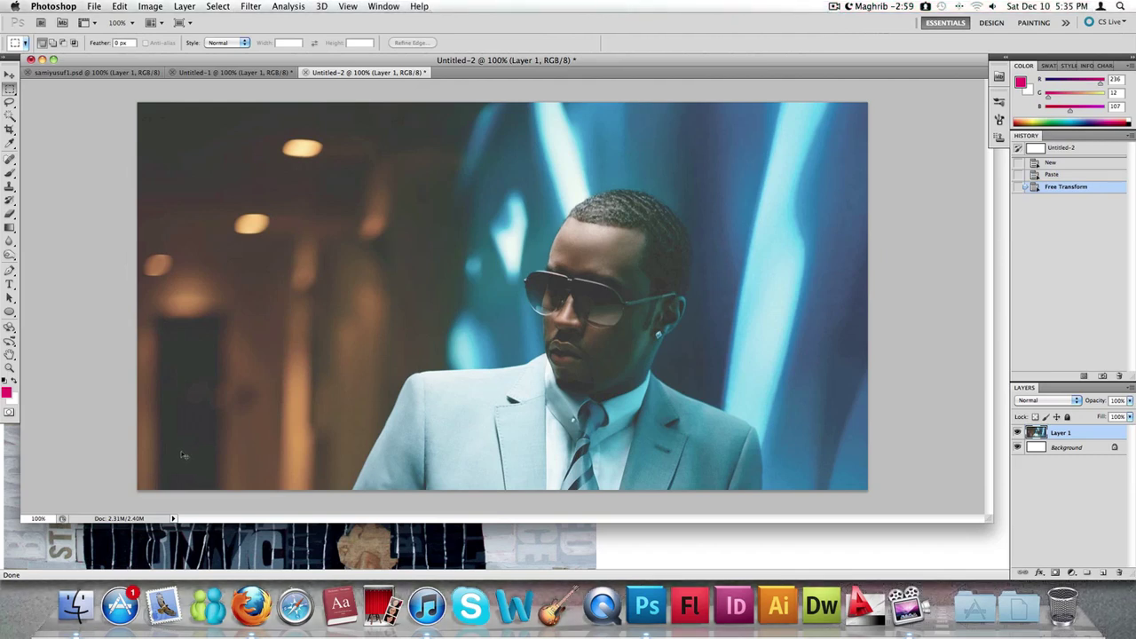
Paste the copied painting above the photo and scale it proportionally to about 65.5% to match the canvas height
{"action": "key", "text": "super+v"}
{"action": "key", "text": "super+t"}
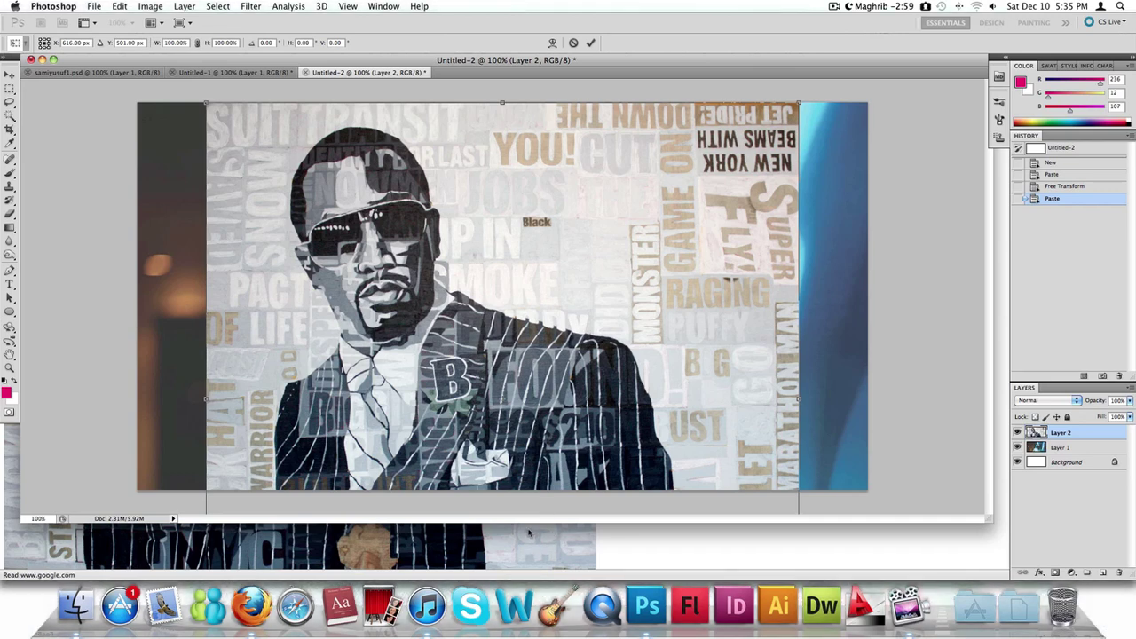
{"action": "key", "text": "super+0"}
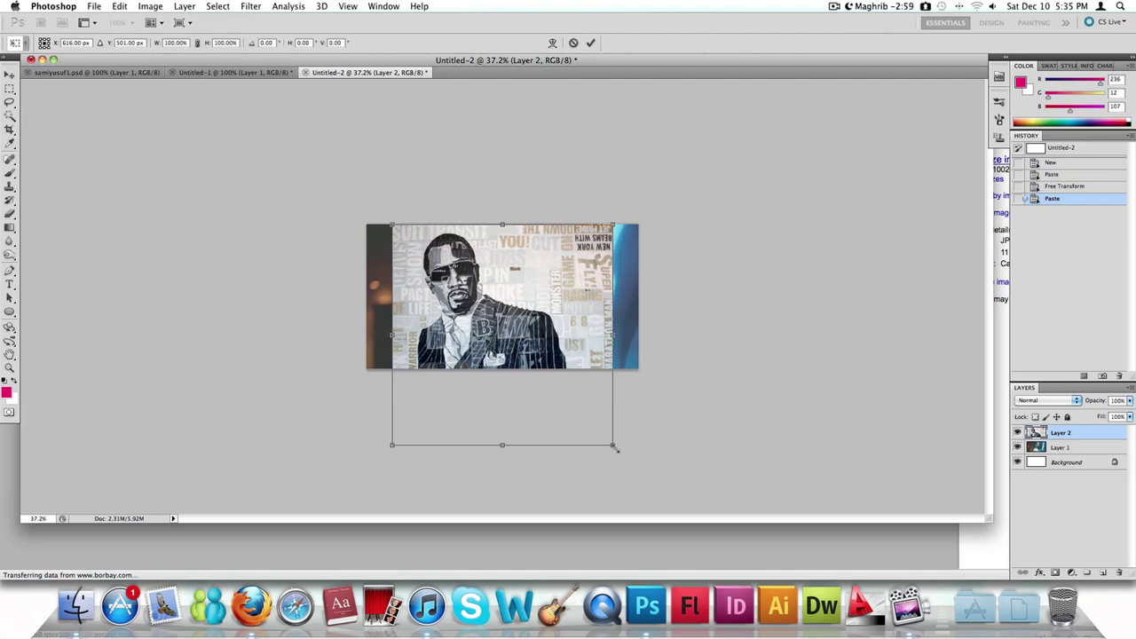
{"action": "left_click_drag", "start_coordinate": [614, 445], "coordinate": [522, 380]}
Move the scaled painting flush with the canvas's left edge and apply the transform
{"action": "scroll", "coordinate": [523, 381], "scroll_direction": "up", "scroll_amount": 5}
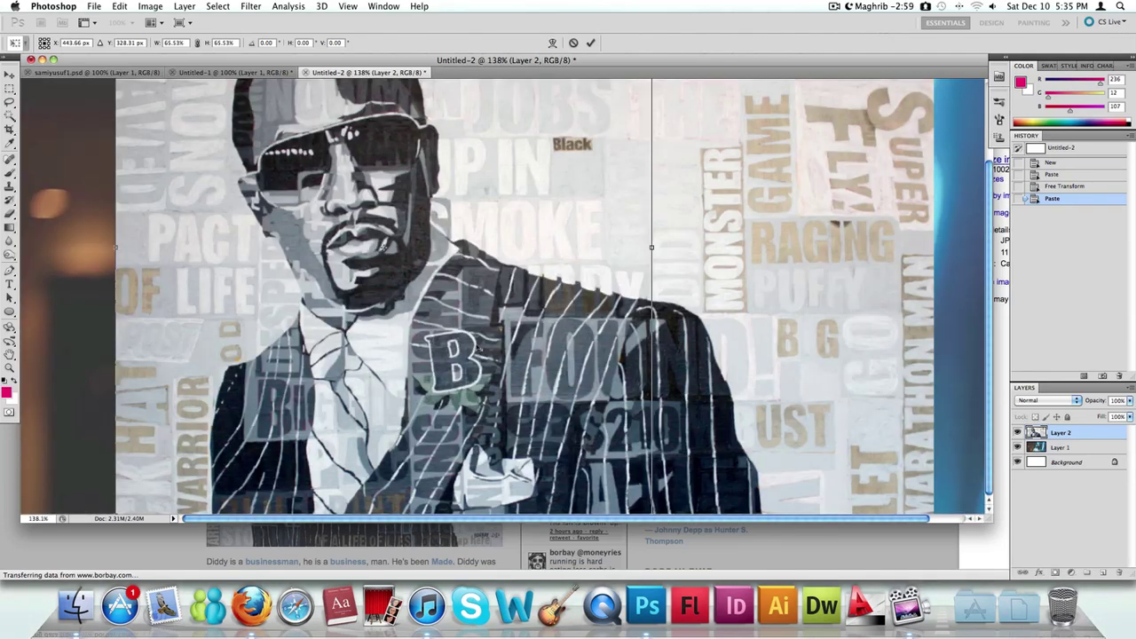
{"action": "scroll", "coordinate": [522, 381], "scroll_direction": "down", "scroll_amount": 2}
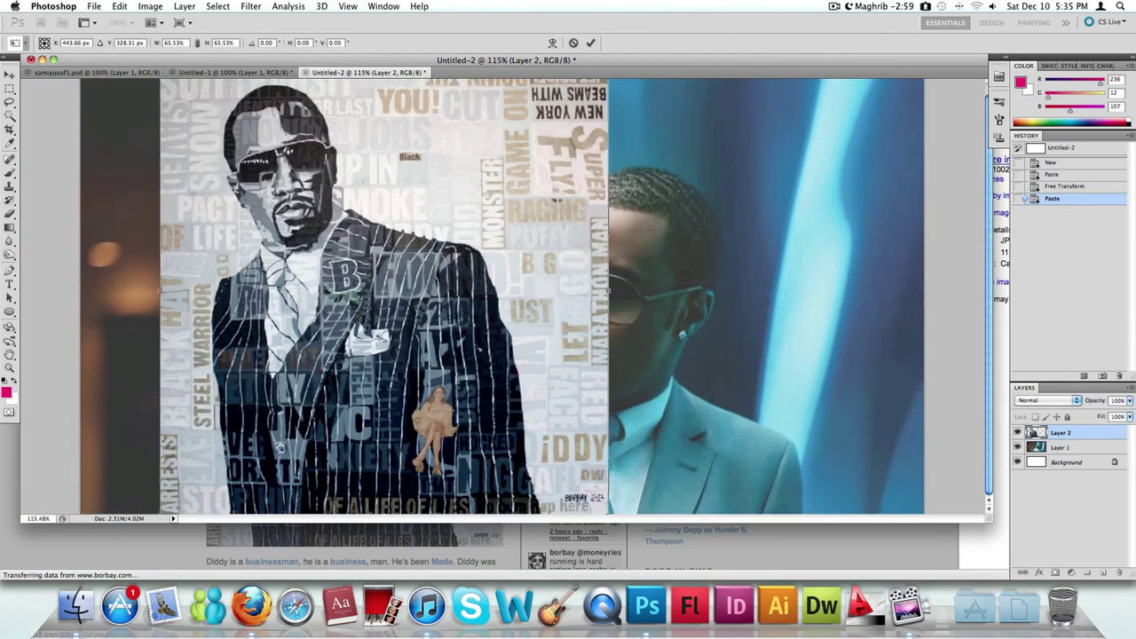
{"action": "scroll", "coordinate": [503, 292], "scroll_direction": "down", "scroll_amount": 3}
{"action": "left_click_drag", "start_coordinate": [534, 246], "coordinate": [486, 244]}
{"action": "key", "text": "Return"}
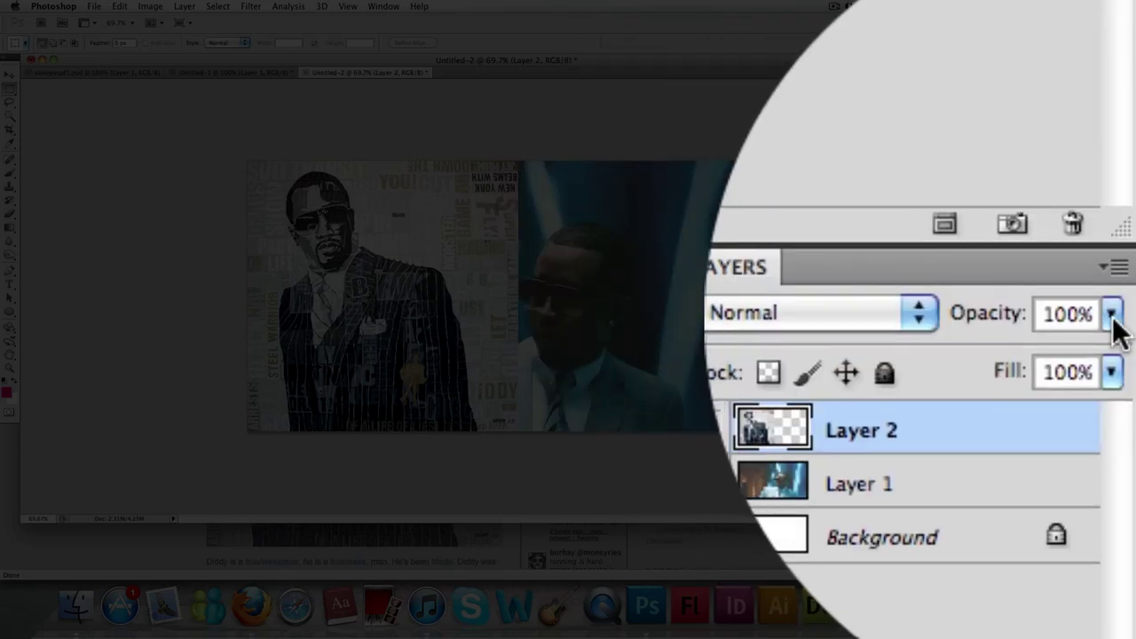
Set the opacity of Layer 2 to 50%
{"action": "left_click", "coordinate": [1115, 327]}
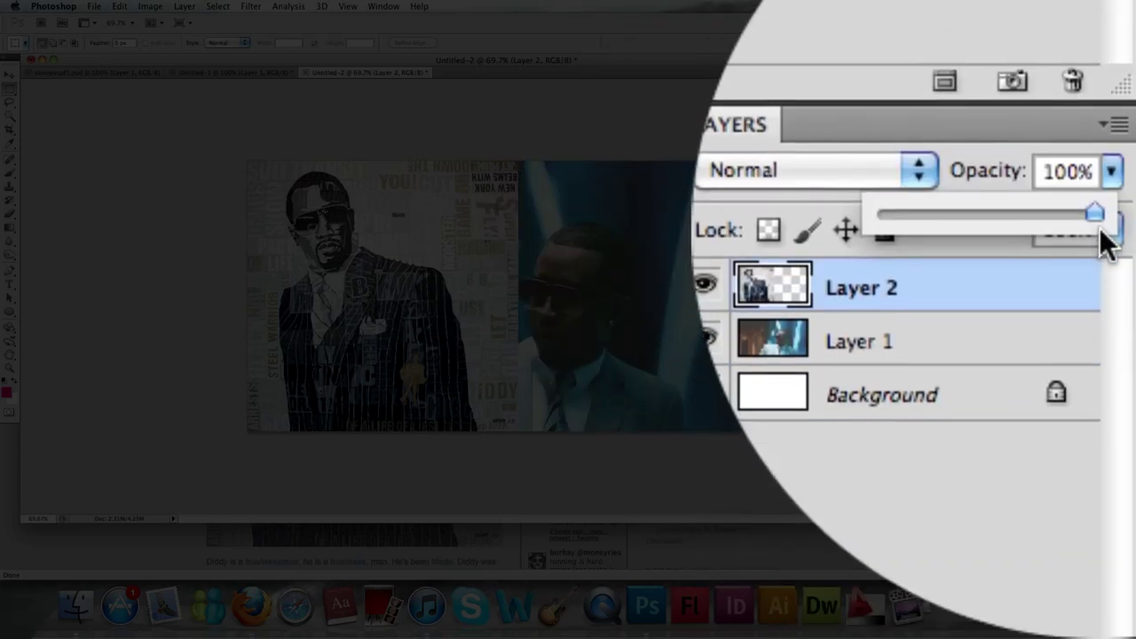
{"action": "left_click_drag", "start_coordinate": [1100, 229], "coordinate": [1102, 414]}
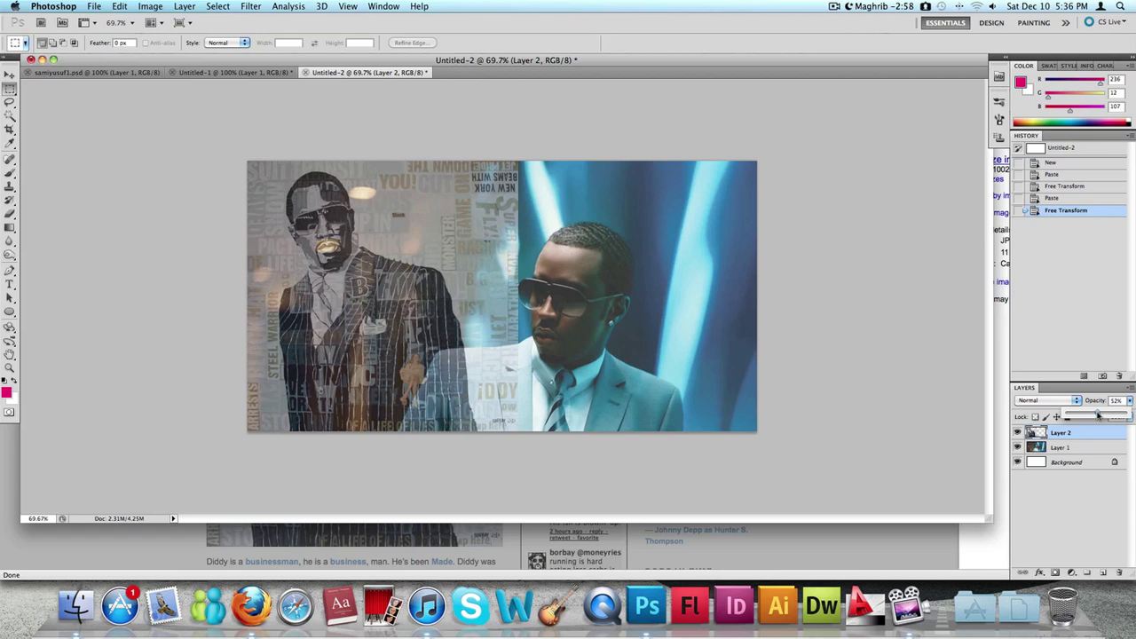
{"action": "left_click_drag", "start_coordinate": [1097, 415], "coordinate": [1096, 414]}
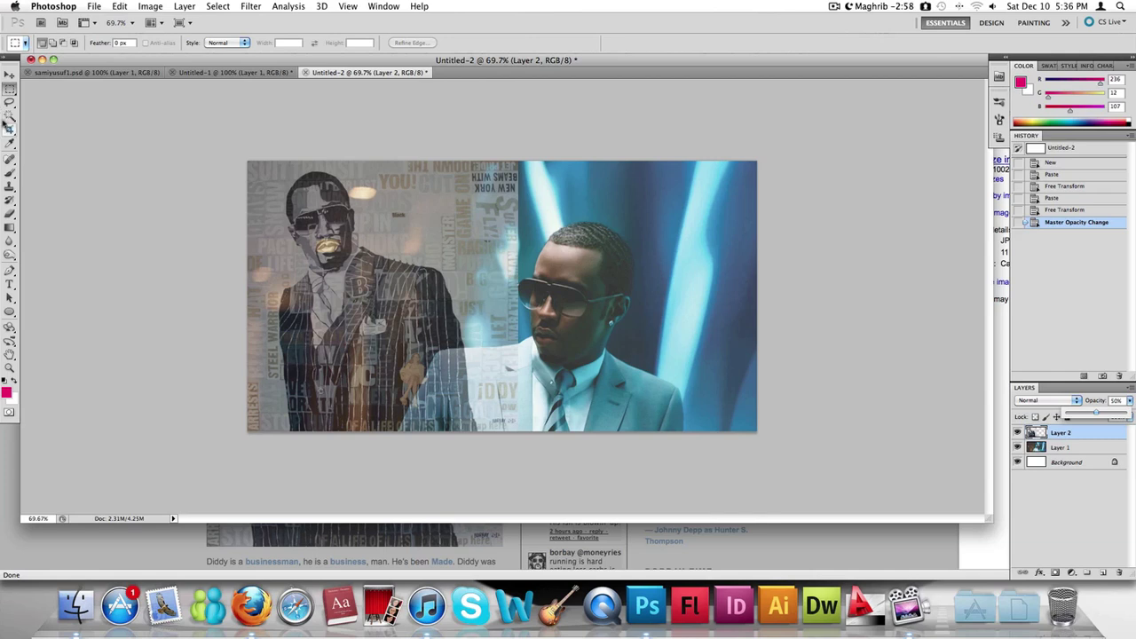
{"action": "key", "text": "Return"}
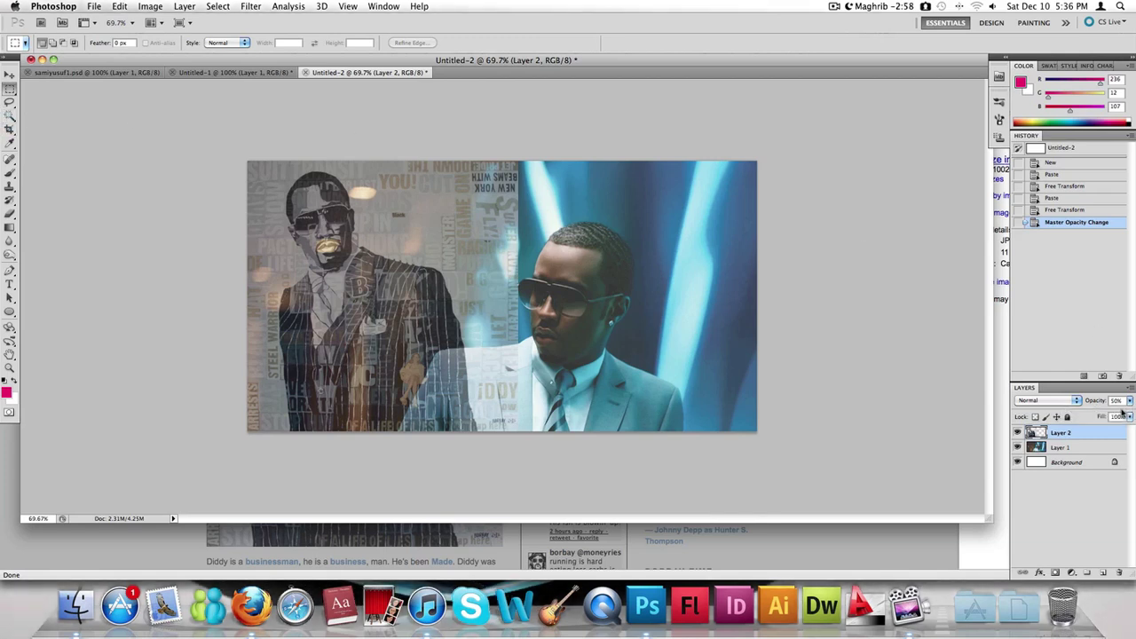
{"action": "left_click", "coordinate": [11, 215]}
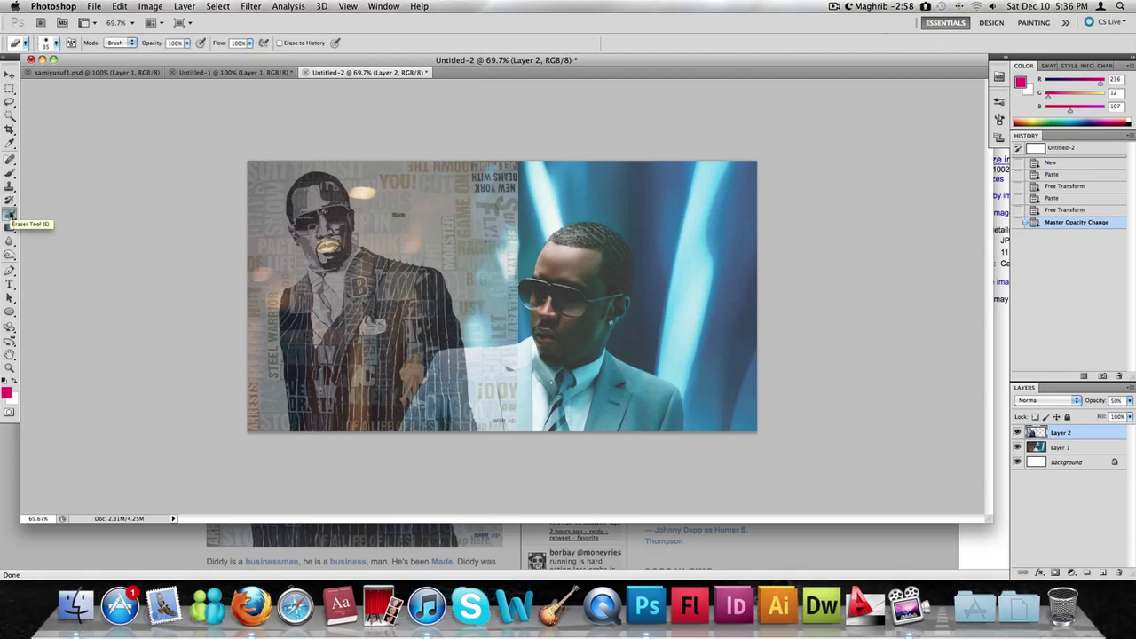
{"action": "left_click", "coordinate": [49, 43]}
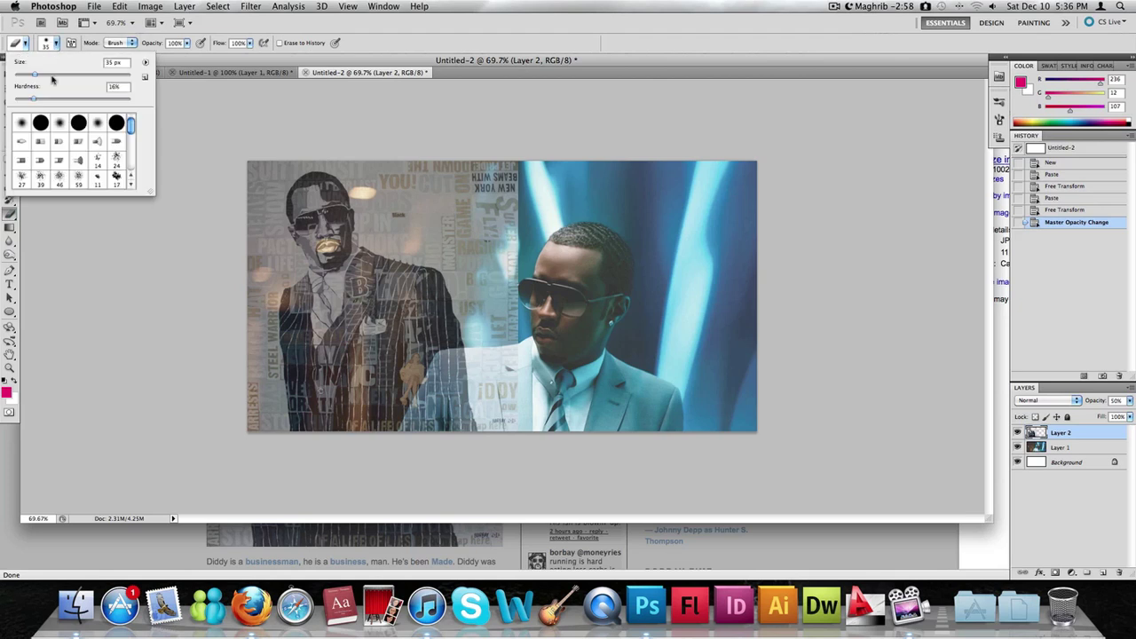
{"action": "left_click_drag", "start_coordinate": [35, 77], "coordinate": [56, 76]}
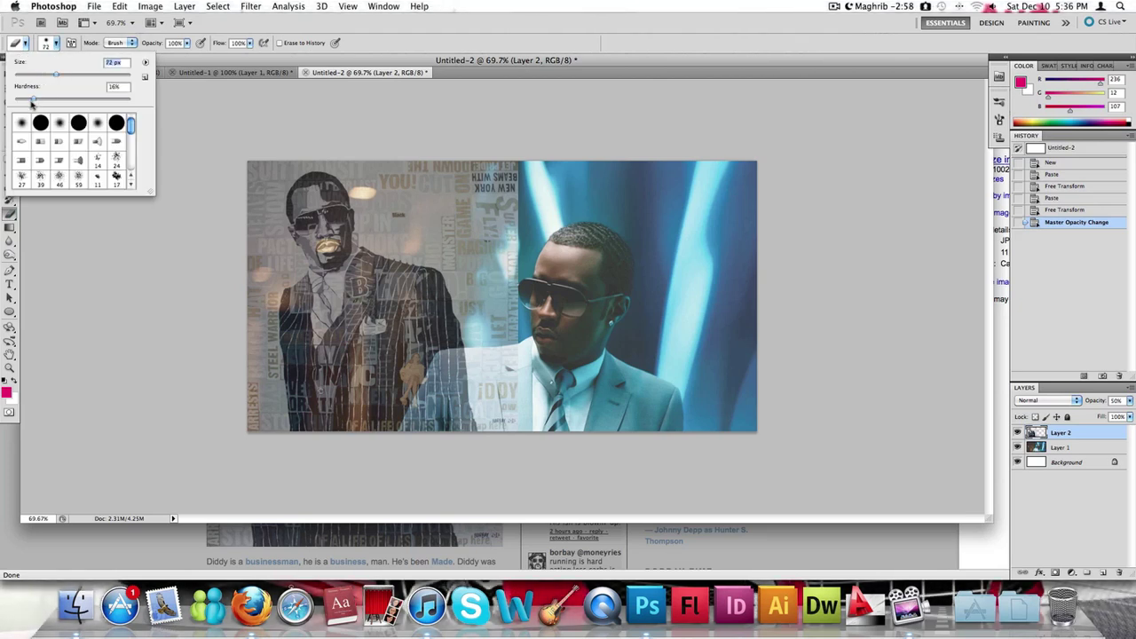
{"action": "key", "text": "Tab"}
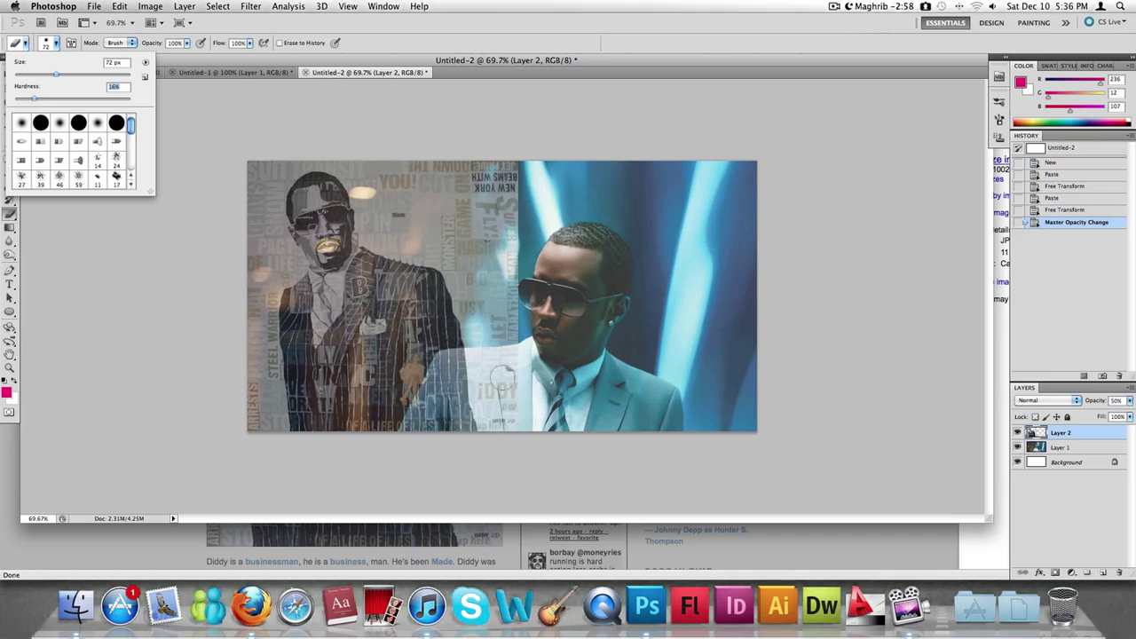
{"action": "key", "text": "Escape"}
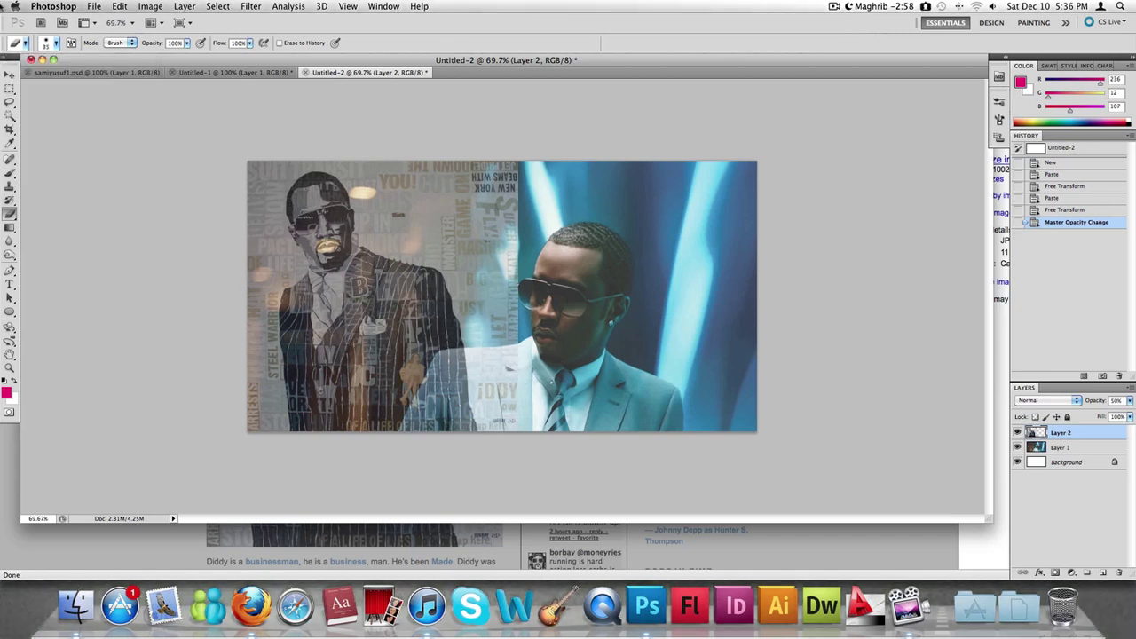
{"action": "left_click", "coordinate": [9, 75]}
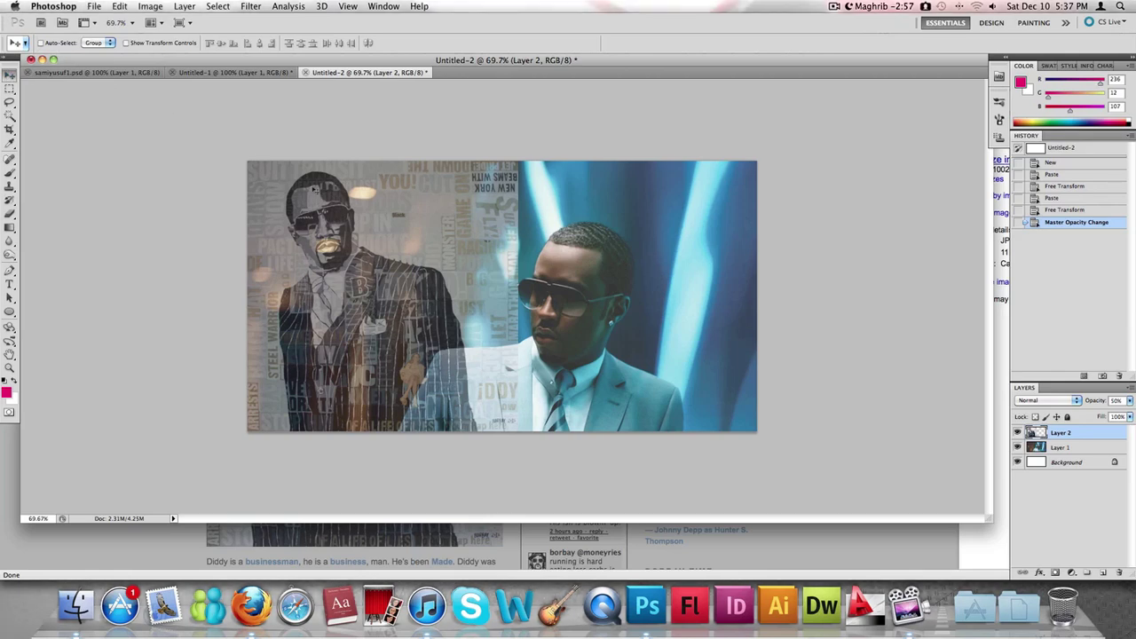
{"action": "mouse_move", "coordinate": [320, 188]}
{"action": "left_mouse_down"}
{"action": "mouse_move", "coordinate": [387, 188]}
{"action": "mouse_move", "coordinate": [315, 188]}
{"action": "left_mouse_up"}
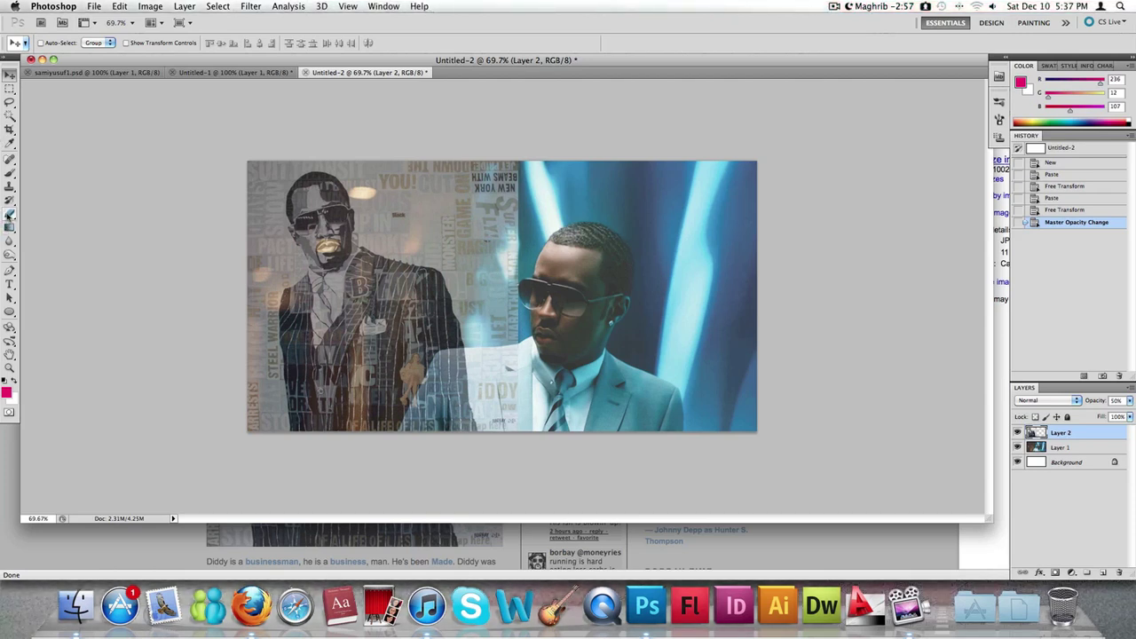
Erase the Layer 2 painting where it overlaps the man's light suit jacket and raise the layer's opacity to 100%
{"action": "left_click", "coordinate": [9, 215]}
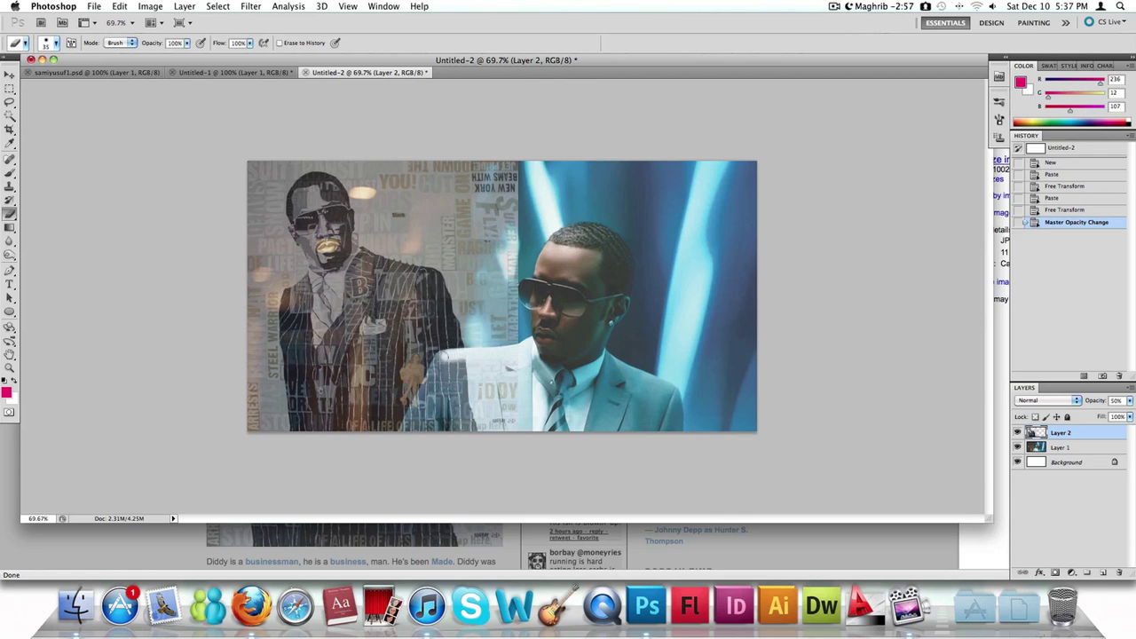
{"action": "left_click_drag", "start_coordinate": [431, 380], "coordinate": [423, 404]}
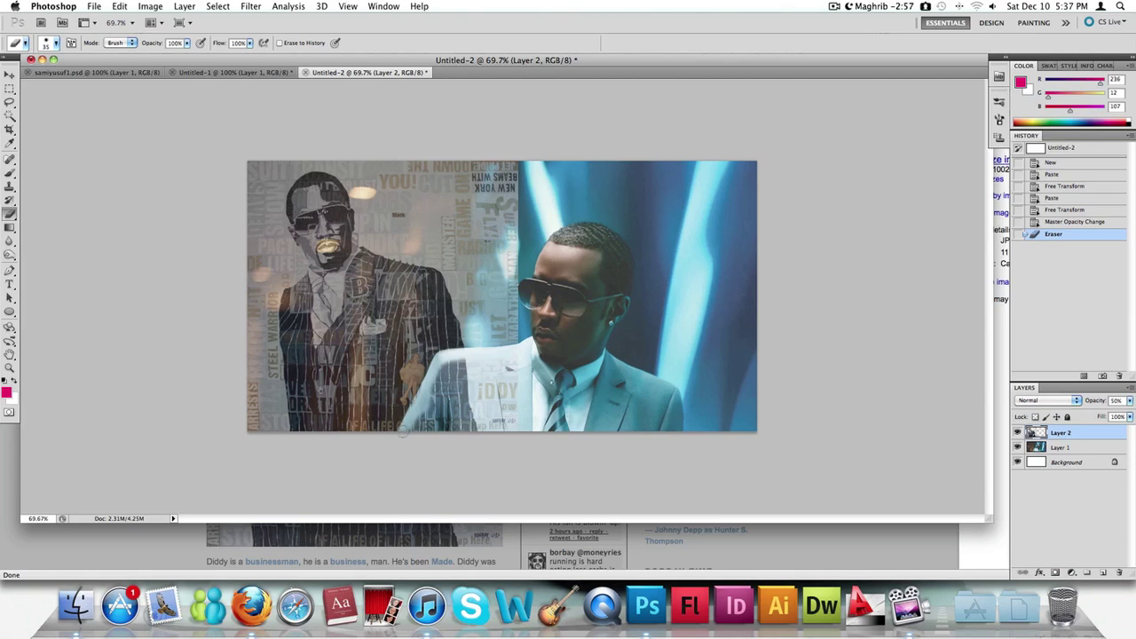
{"action": "left_click_drag", "start_coordinate": [441, 432], "coordinate": [528, 430]}
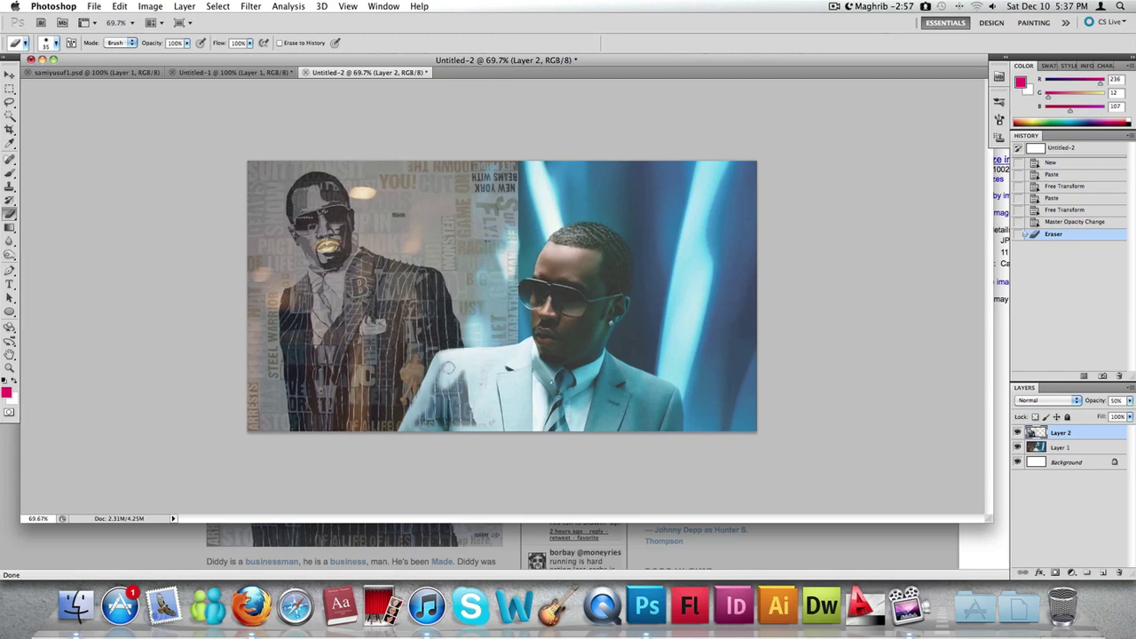
{"action": "mouse_move", "coordinate": [441, 364]}
{"action": "left_mouse_down"}
{"action": "mouse_move", "coordinate": [456, 368]}
{"action": "mouse_move", "coordinate": [459, 413]}
{"action": "mouse_move", "coordinate": [463, 381]}
{"action": "mouse_move", "coordinate": [464, 421]}
{"action": "left_mouse_up"}
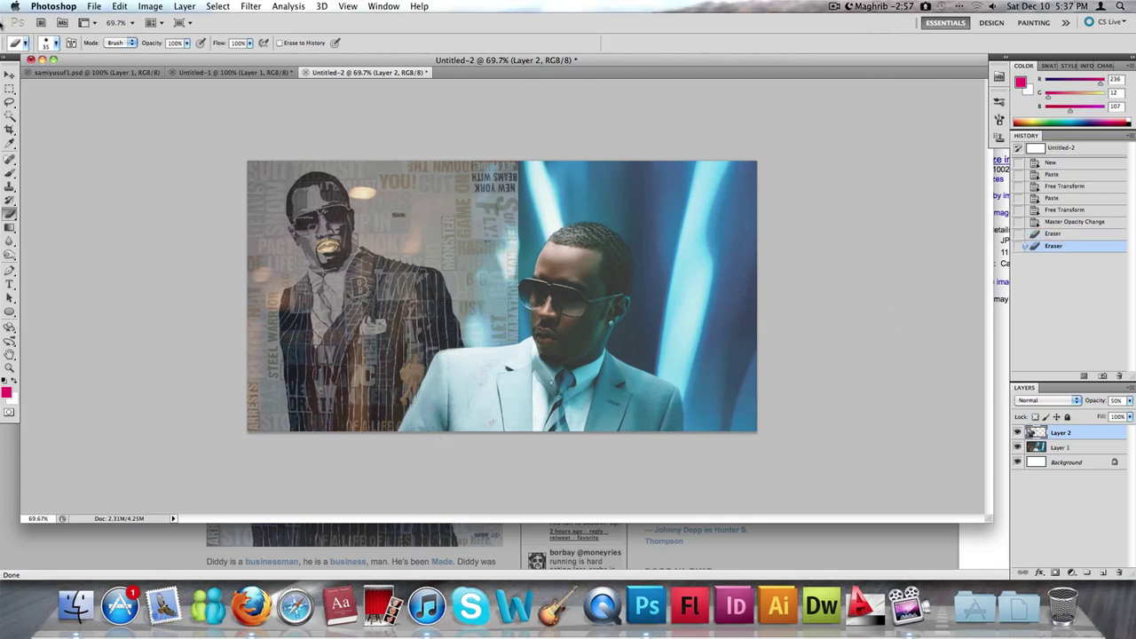
{"action": "left_click", "coordinate": [9, 76]}
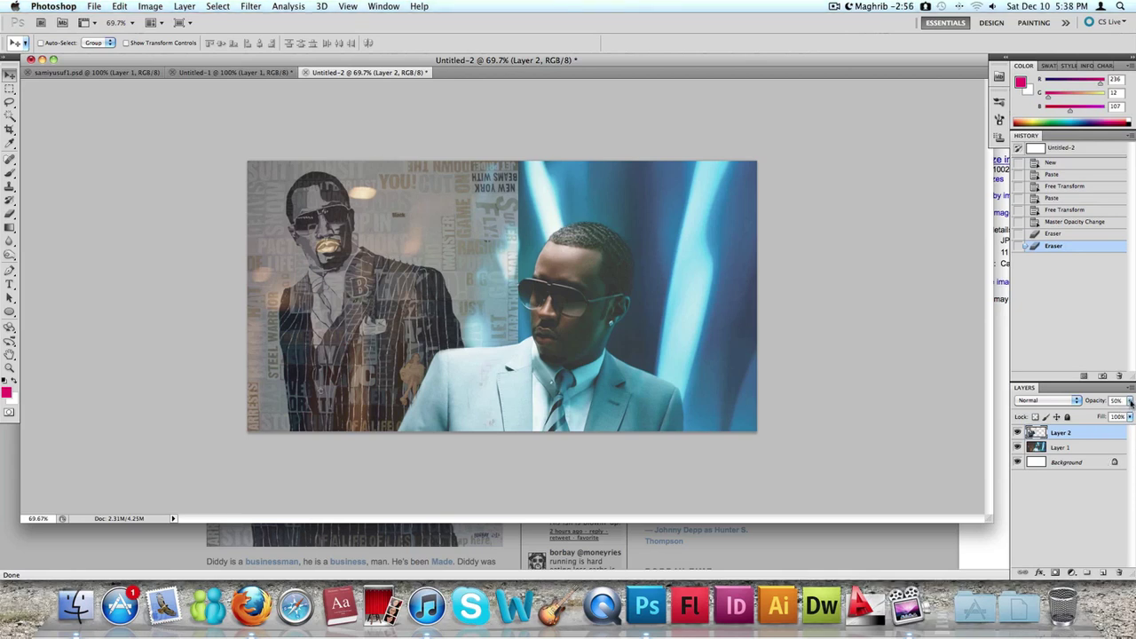
{"action": "left_click_drag", "start_coordinate": [1130, 400], "coordinate": [1130, 414]}
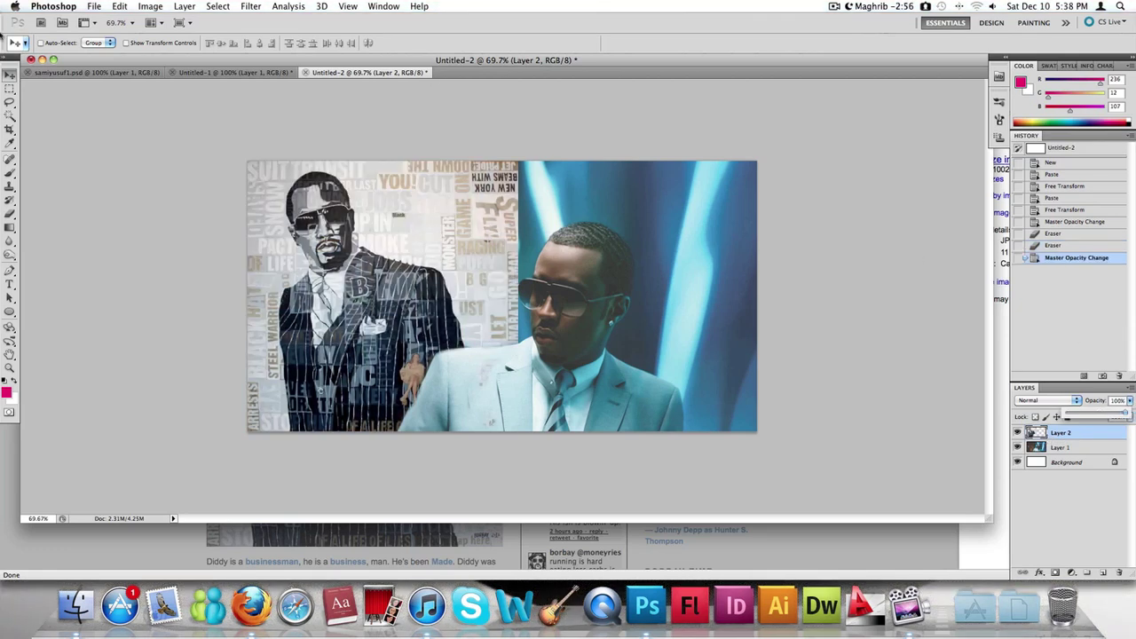
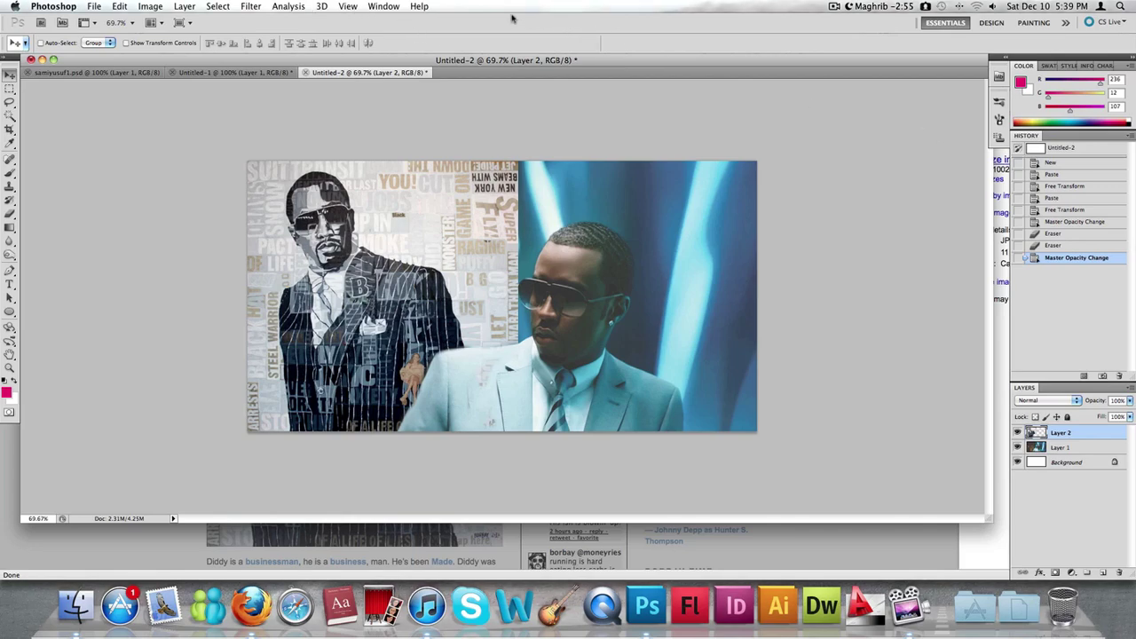
Step through the recorded history states and revert the document to the first Master Opacity Change, before the eraser strokes
{"action": "left_click", "coordinate": [384, 6]}
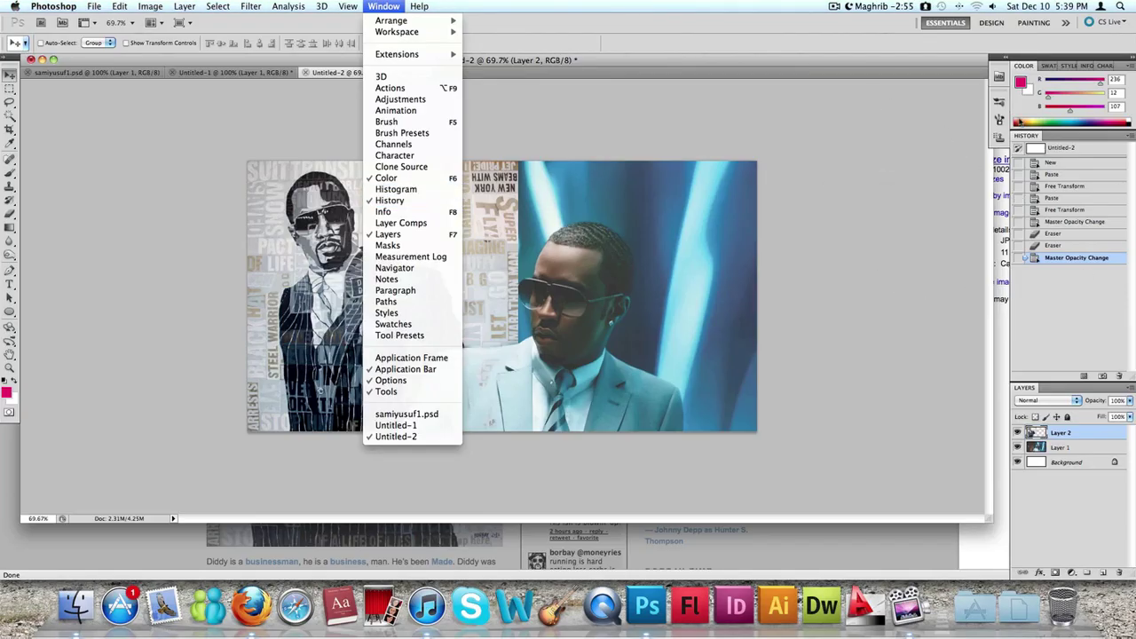
{"action": "left_click", "coordinate": [825, 80]}
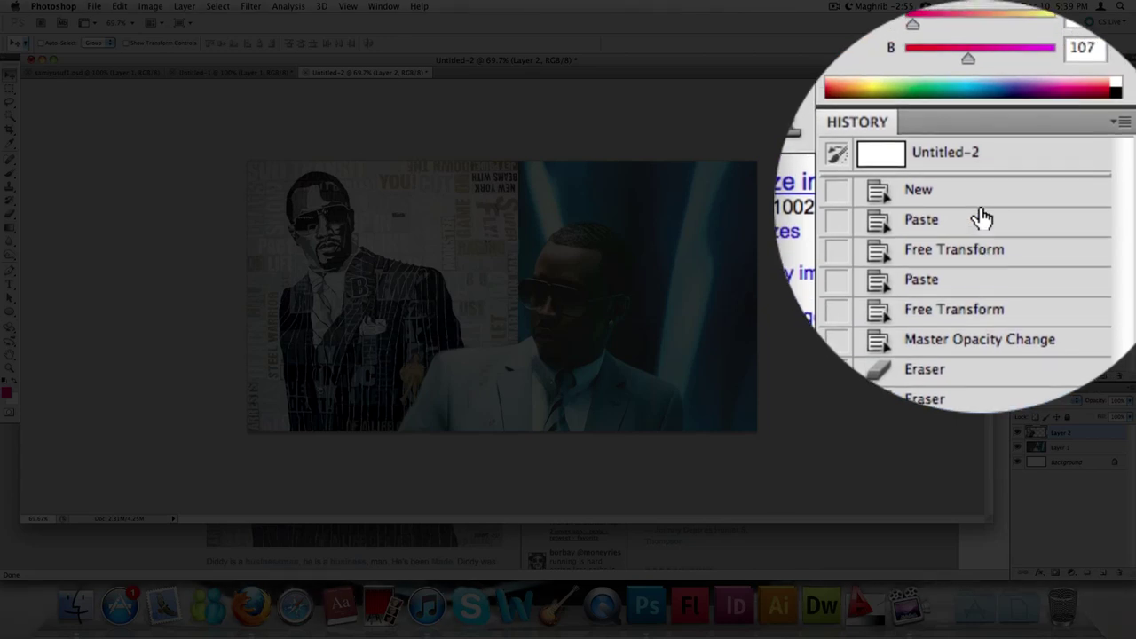
{"action": "left_click", "coordinate": [976, 220]}
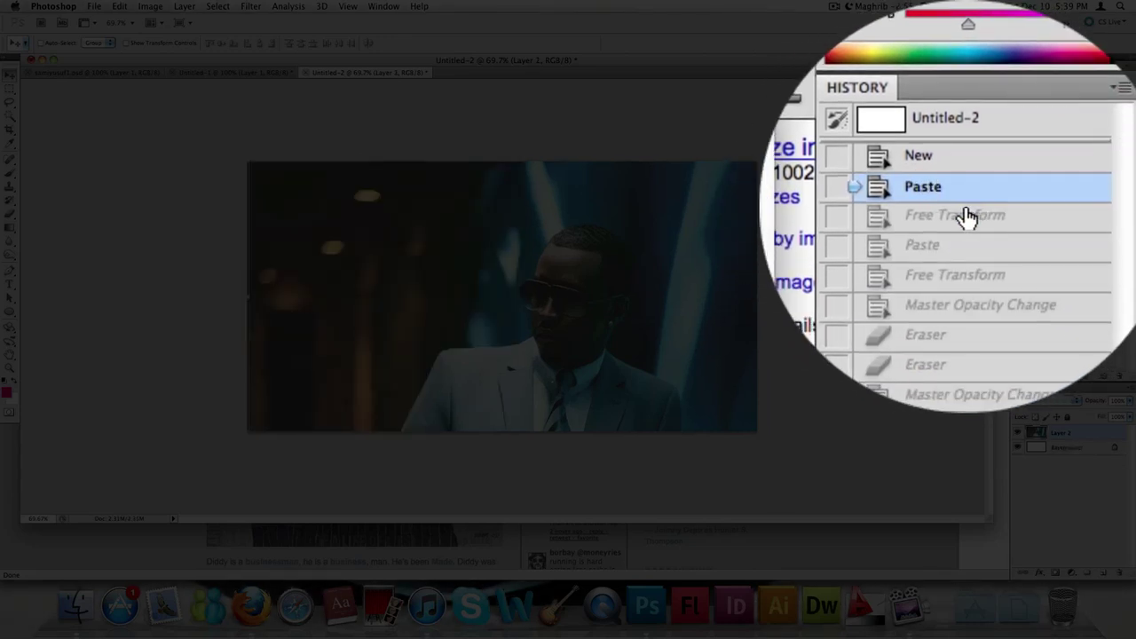
{"action": "left_click", "coordinate": [967, 217]}
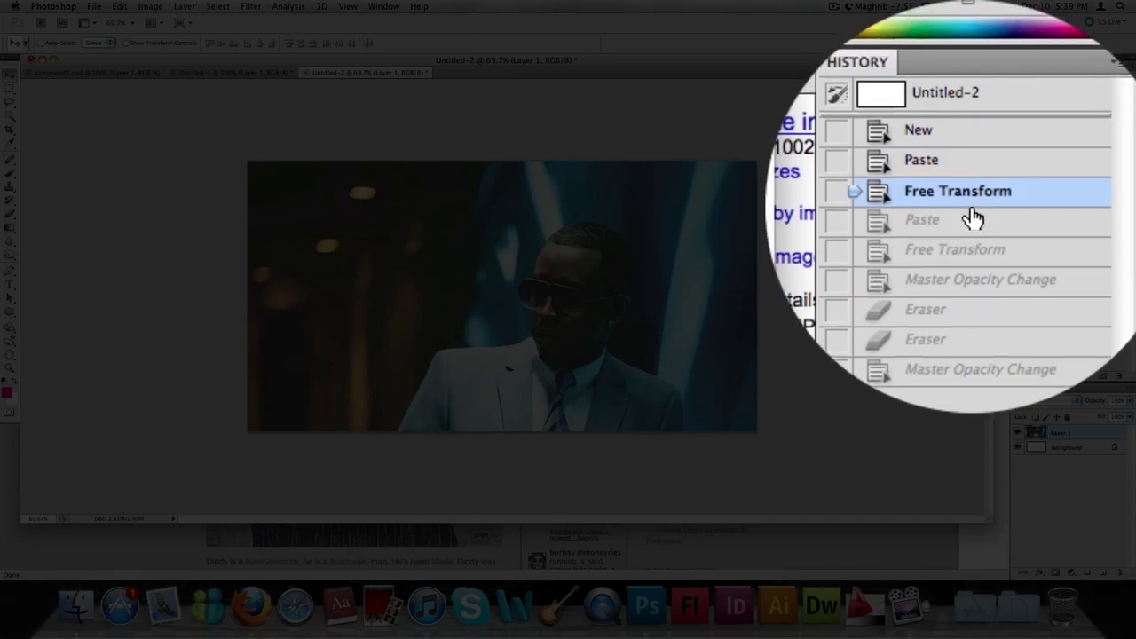
{"action": "left_click", "coordinate": [974, 218]}
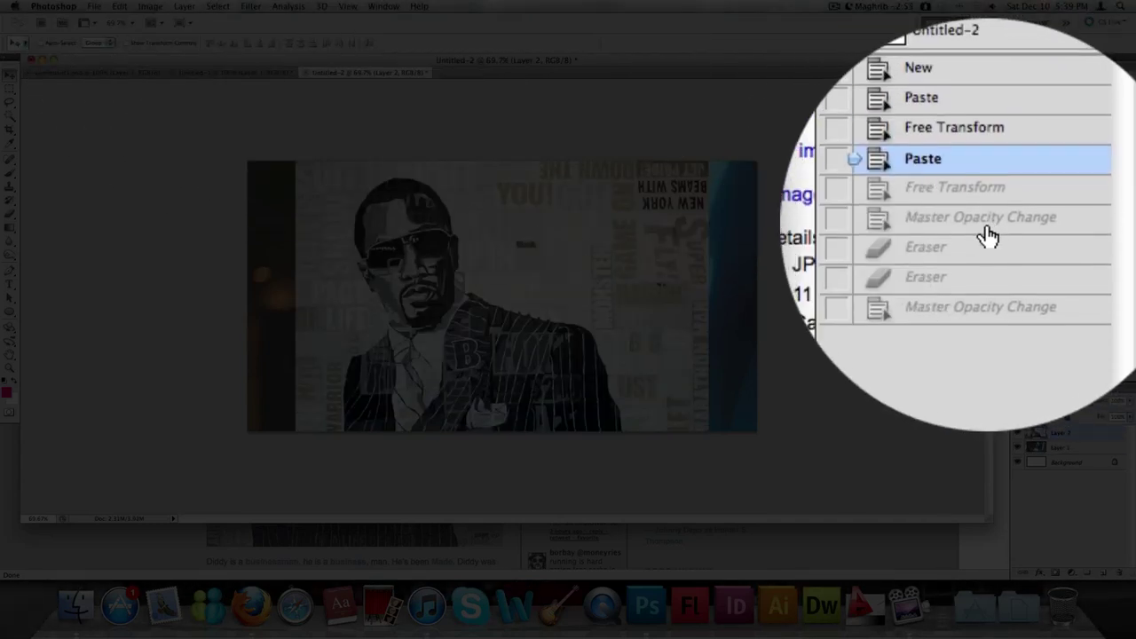
{"action": "left_click", "coordinate": [1069, 221]}
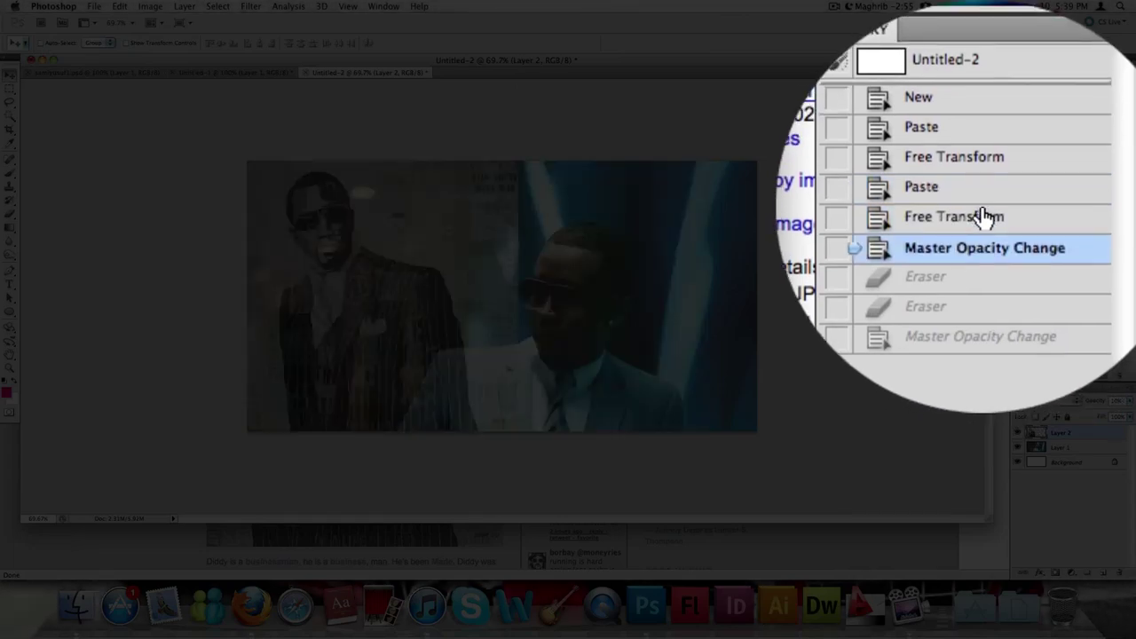
{"action": "left_click", "coordinate": [1076, 210]}
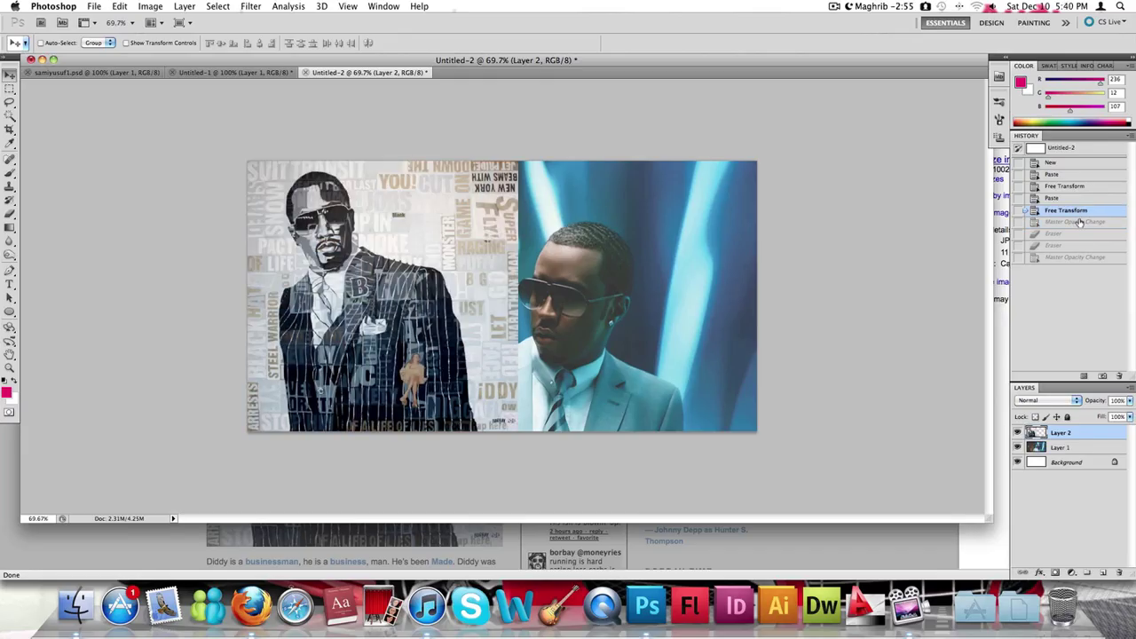
{"action": "left_click", "coordinate": [1079, 222]}
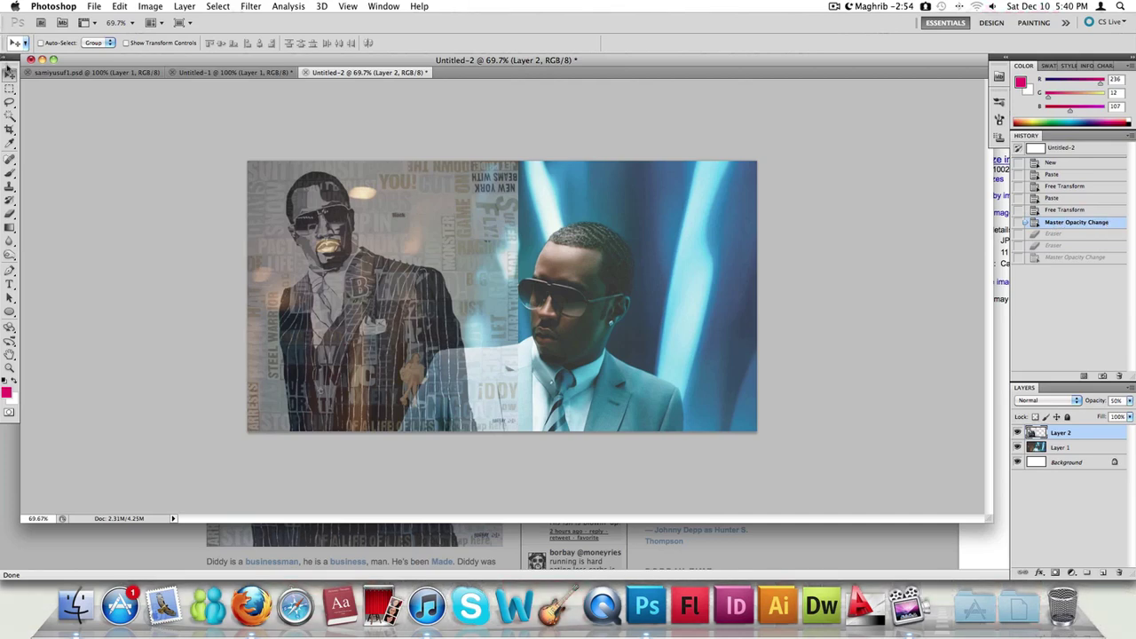
Move the Layer 2 painting toward the middle of the canvas and scale it proportionally to about 120.4% with Free Transform
{"action": "left_click_drag", "start_coordinate": [397, 214], "coordinate": [515, 214]}
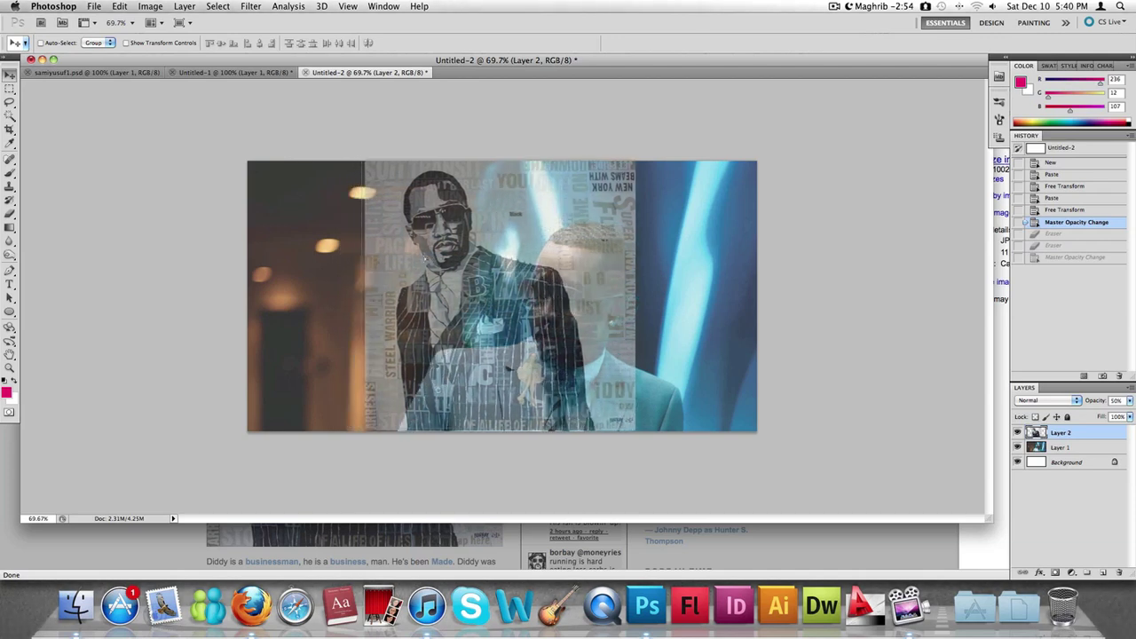
{"action": "left_click_drag", "start_coordinate": [487, 302], "coordinate": [480, 302]}
{"action": "key", "text": "ctrl+t"}
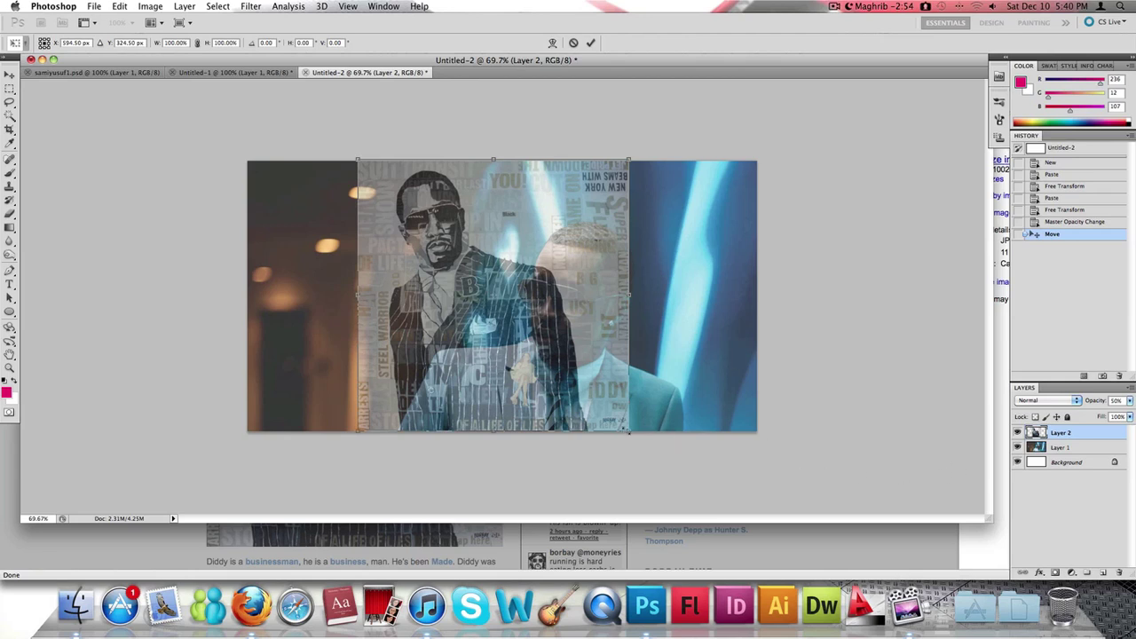
{"action": "left_click_drag", "start_coordinate": [629, 432], "coordinate": [684, 485]}
{"action": "left_click_drag", "start_coordinate": [653, 371], "coordinate": [655, 354]}
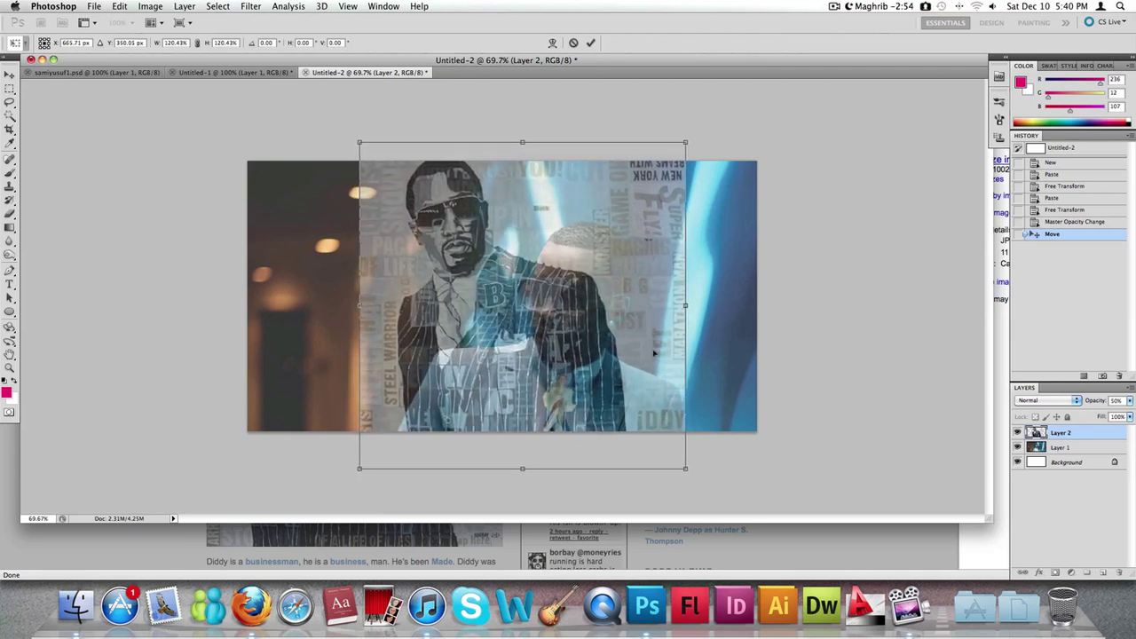
{"action": "key", "text": "Return"}
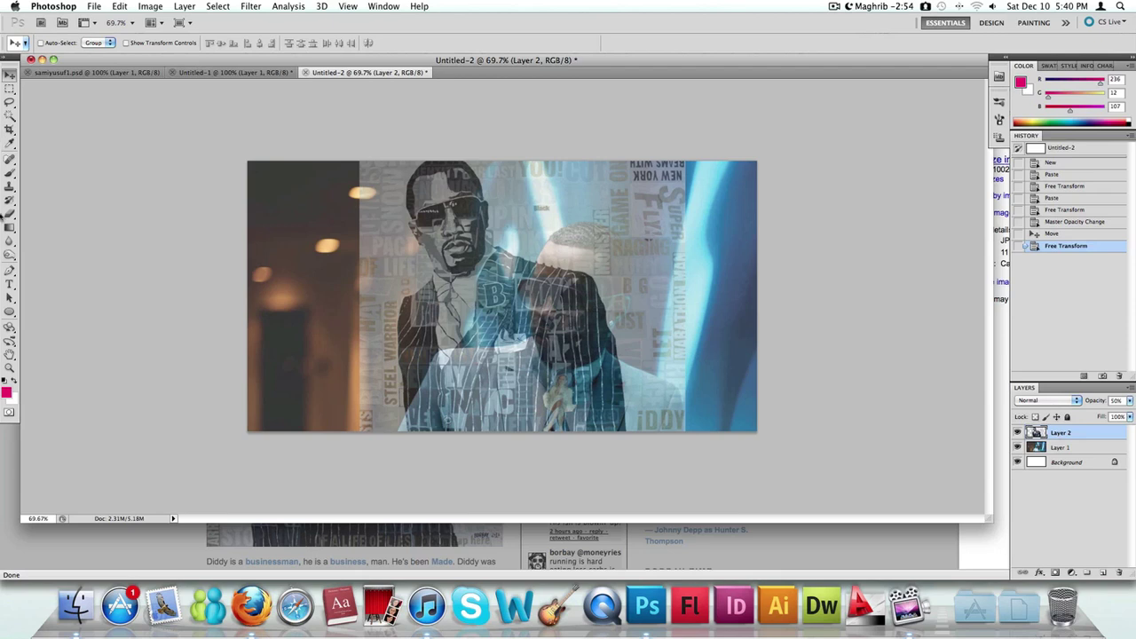
Select the Eraser and set its brush size to 80 px
{"action": "left_click", "coordinate": [9, 215]}
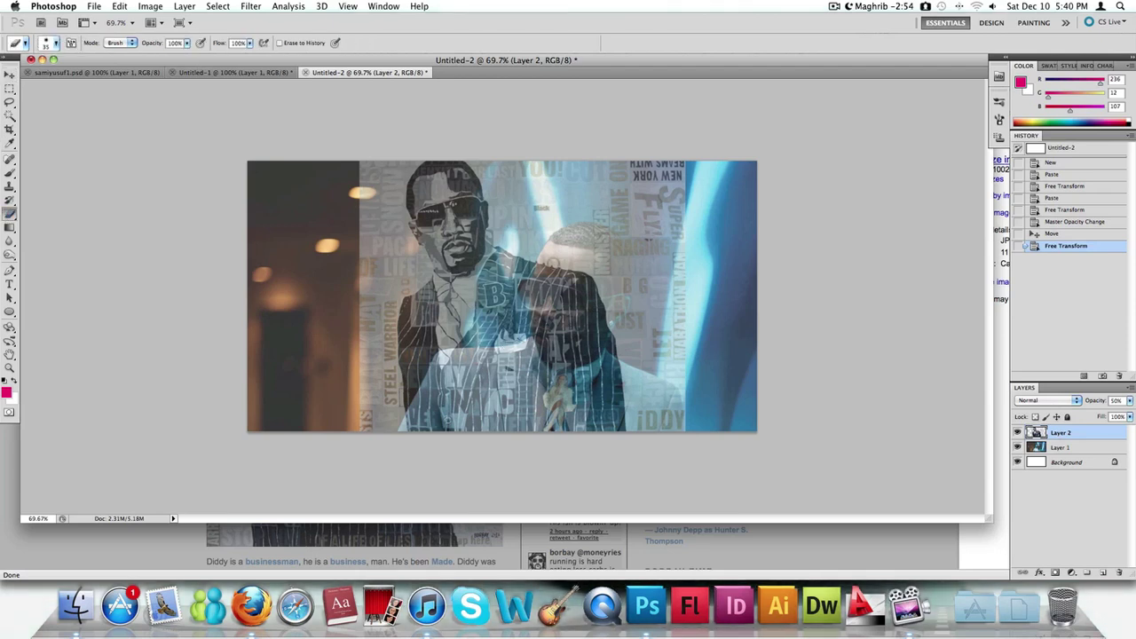
{"action": "left_click", "coordinate": [46, 46]}
{"action": "left_click_drag", "start_coordinate": [36, 76], "coordinate": [65, 76]}
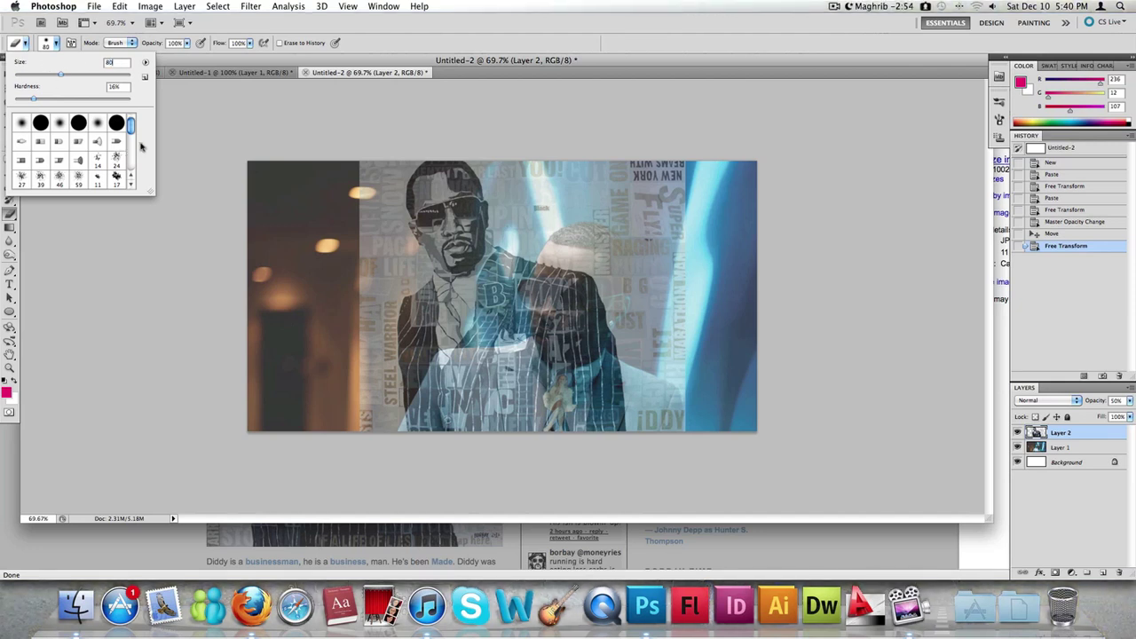
{"action": "left_click", "coordinate": [180, 106]}
{"action": "left_click", "coordinate": [178, 107]}
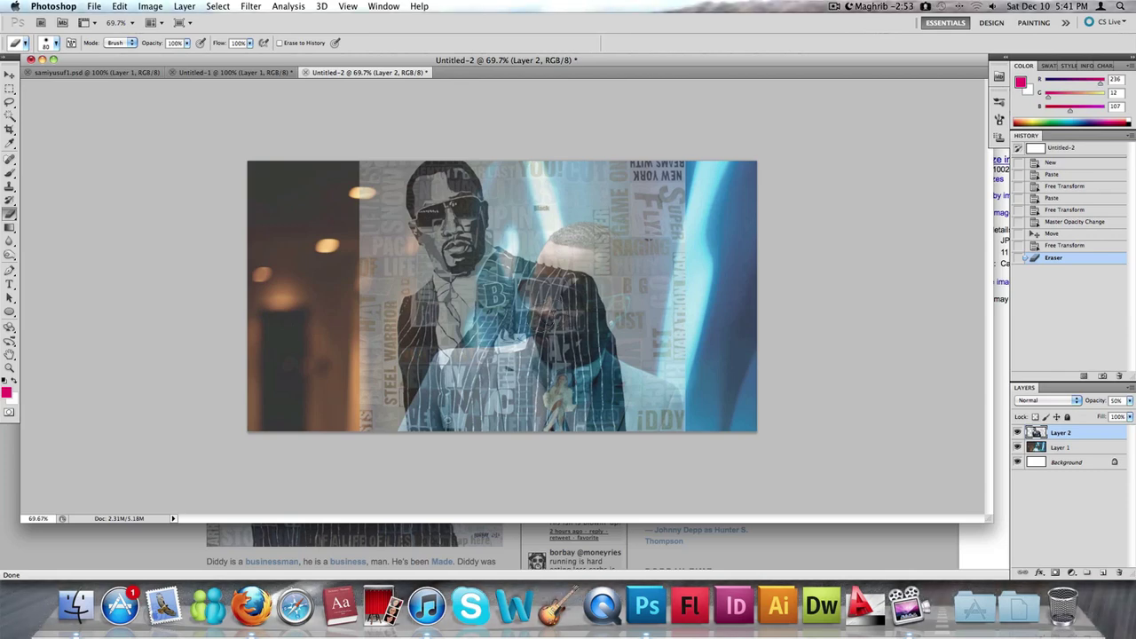
Erase parts of the painting covering the photographed man's forehead, cheek and ear, and start clearing his jacket
{"action": "scroll", "coordinate": [533, 315], "scroll_direction": "up", "scroll_amount": 3}
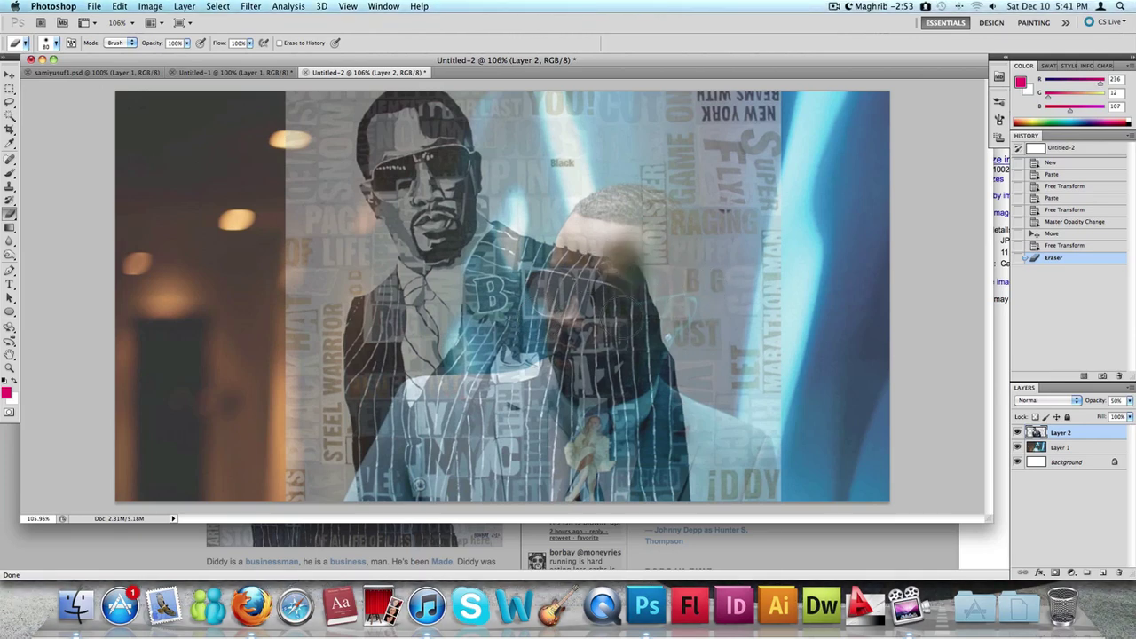
{"action": "mouse_move", "coordinate": [632, 320]}
{"action": "left_mouse_down"}
{"action": "mouse_move", "coordinate": [645, 266]}
{"action": "mouse_move", "coordinate": [649, 364]}
{"action": "left_mouse_up"}
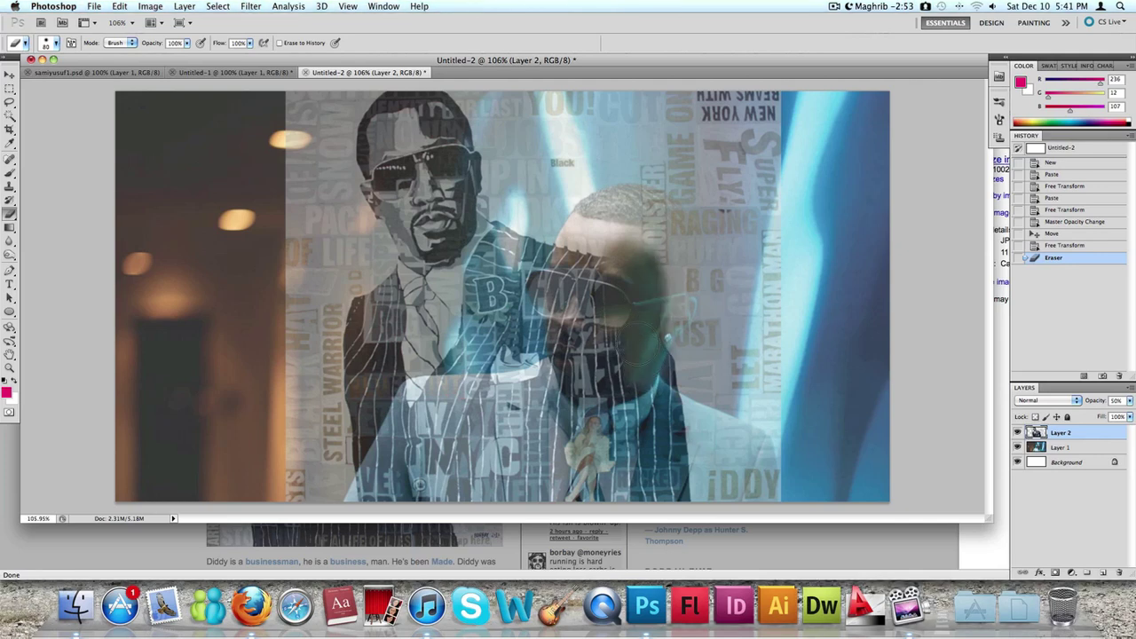
{"action": "left_click_drag", "start_coordinate": [607, 284], "coordinate": [593, 269]}
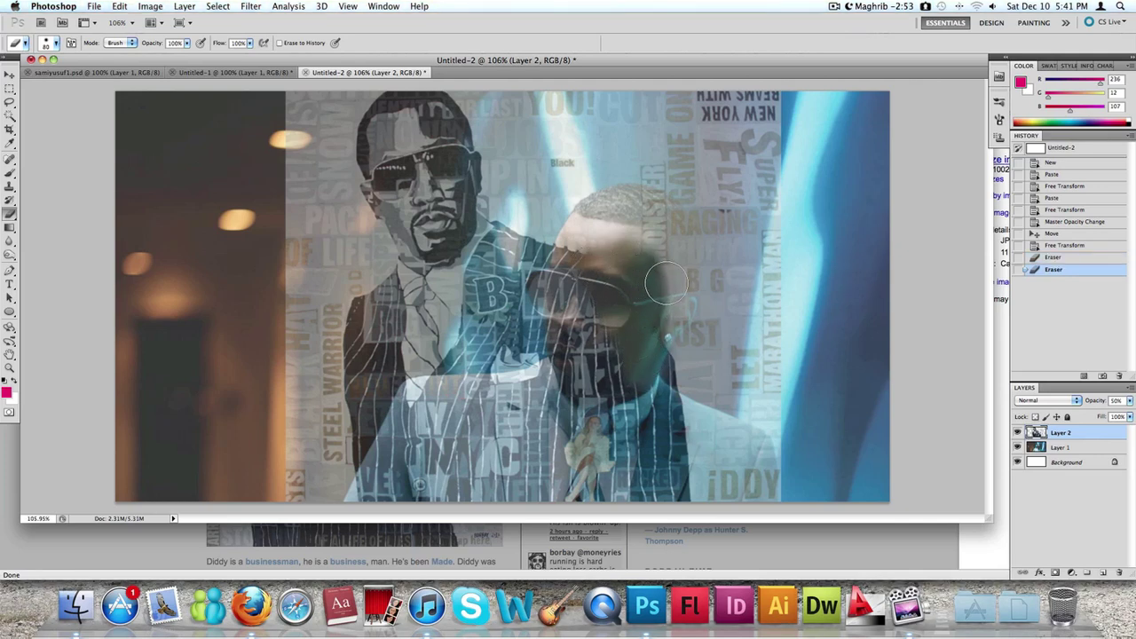
{"action": "left_click_drag", "start_coordinate": [666, 286], "coordinate": [638, 322]}
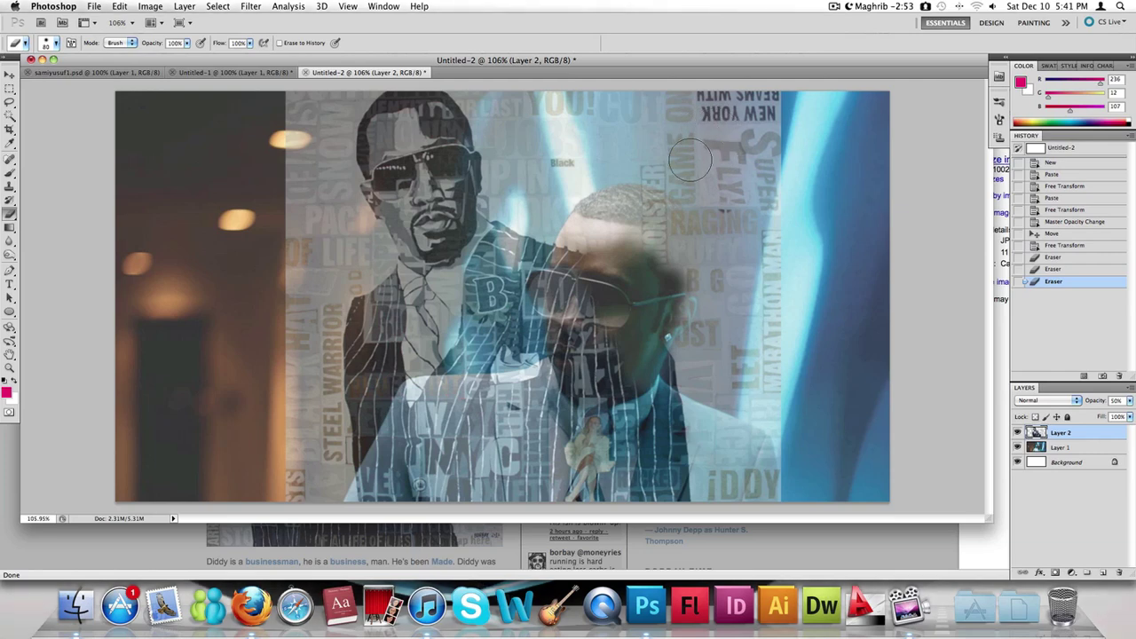
{"action": "mouse_move", "coordinate": [716, 165]}
{"action": "left_mouse_down"}
{"action": "mouse_move", "coordinate": [701, 140]}
{"action": "mouse_move", "coordinate": [704, 185]}
{"action": "mouse_move", "coordinate": [671, 179]}
{"action": "mouse_move", "coordinate": [701, 231]}
{"action": "mouse_move", "coordinate": [710, 279]}
{"action": "mouse_move", "coordinate": [686, 355]}
{"action": "mouse_move", "coordinate": [820, 352]}
{"action": "mouse_move", "coordinate": [470, 425]}
{"action": "mouse_move", "coordinate": [551, 380]}
{"action": "mouse_move", "coordinate": [510, 470]}
{"action": "mouse_move", "coordinate": [568, 478]}
{"action": "left_mouse_up"}
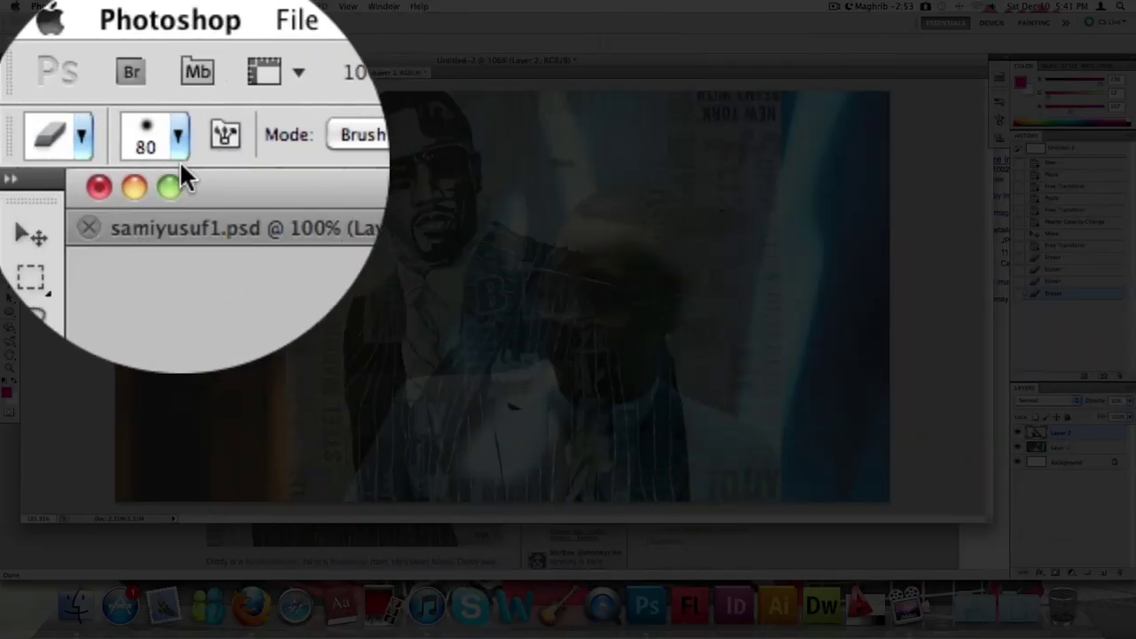
Adjust the eraser brush's hardness and erase a small patch of the painting over the light jacket's shoulder
{"action": "left_click", "coordinate": [53, 42]}
{"action": "mouse_move", "coordinate": [104, 210]}
{"action": "left_mouse_down"}
{"action": "mouse_move", "coordinate": [183, 208]}
{"action": "mouse_move", "coordinate": [72, 204]}
{"action": "left_mouse_up"}
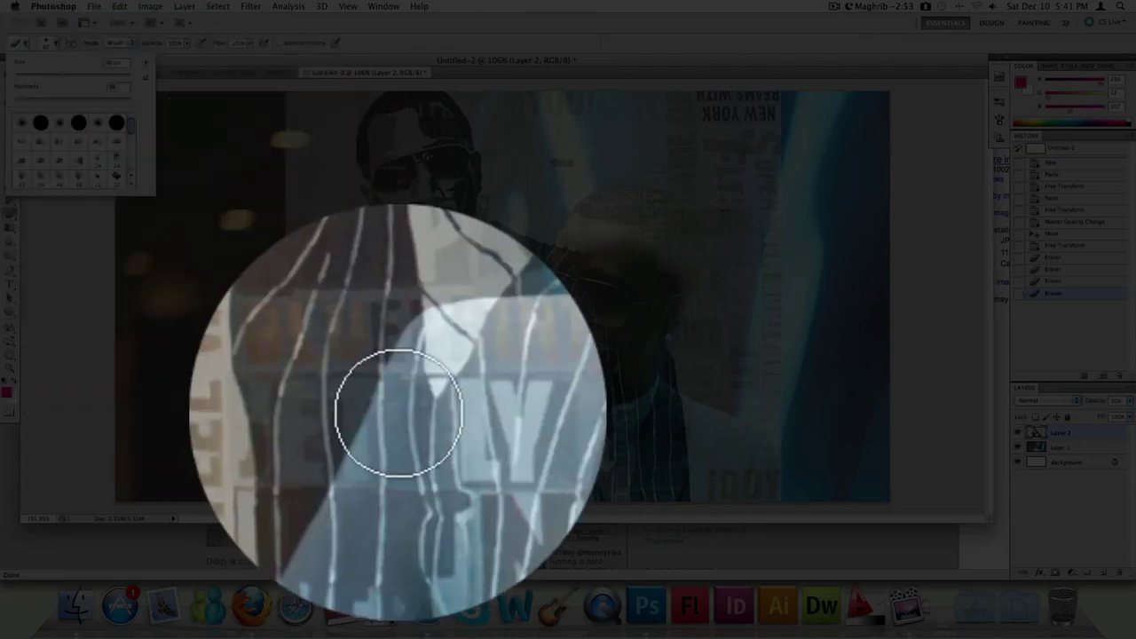
{"action": "key", "text": "Return"}
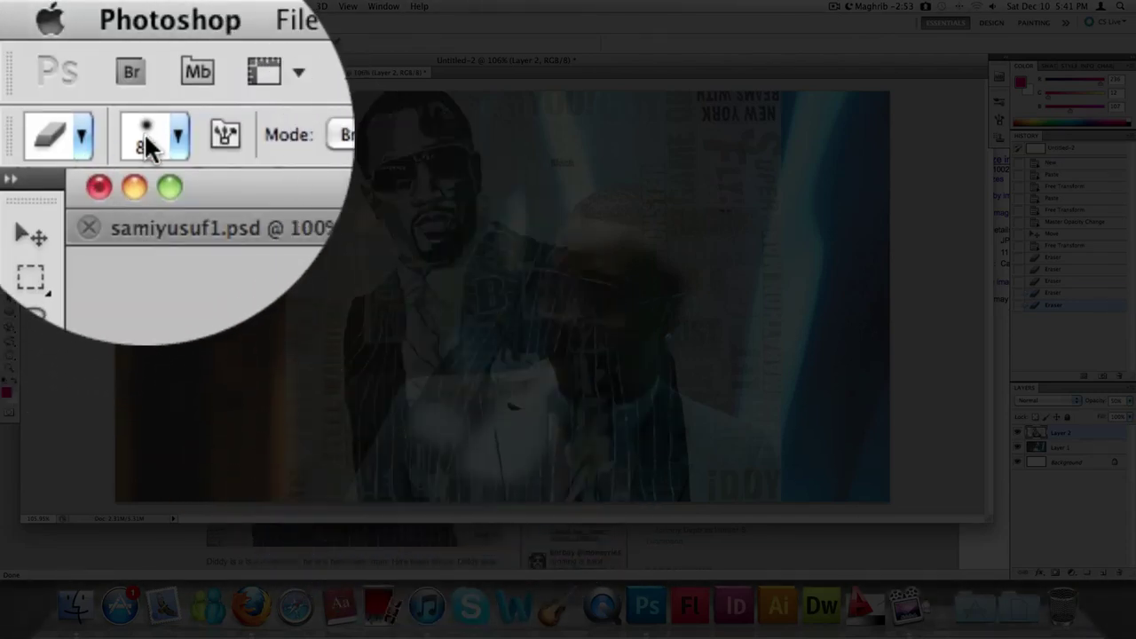
{"action": "left_click", "coordinate": [53, 43]}
{"action": "left_click_drag", "start_coordinate": [81, 203], "coordinate": [207, 216]}
{"action": "key", "text": "Return"}
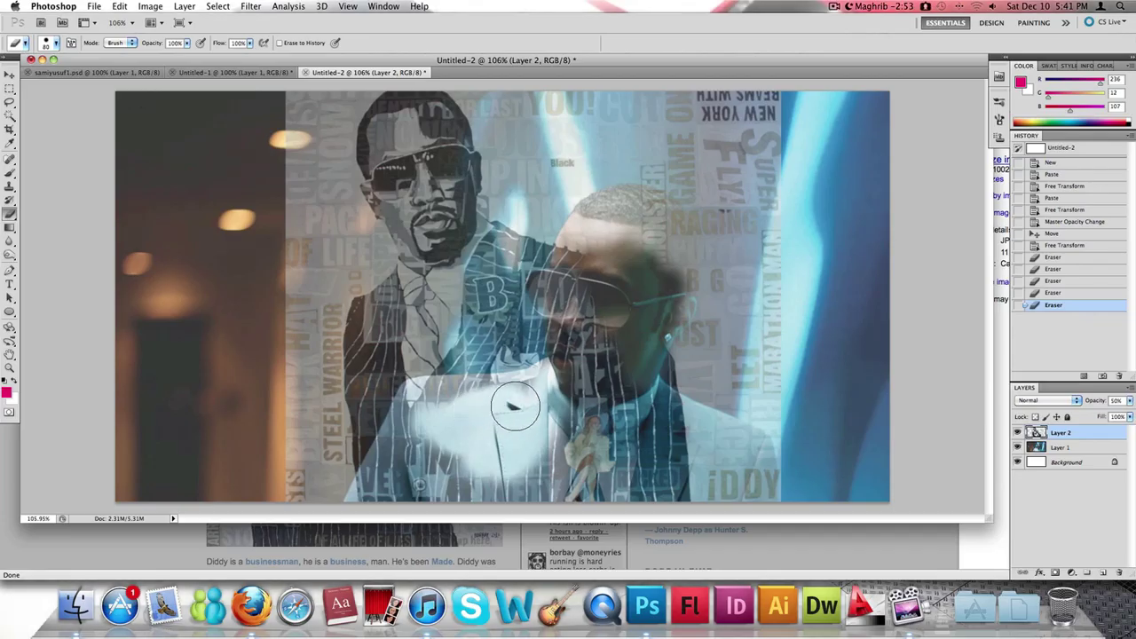
Erase the remaining painting over the photographed man's suit jacket, shirt, tie, neck and chin
{"action": "mouse_move", "coordinate": [515, 406]}
{"action": "left_mouse_down"}
{"action": "mouse_move", "coordinate": [427, 405]}
{"action": "mouse_move", "coordinate": [417, 446]}
{"action": "mouse_move", "coordinate": [419, 476]}
{"action": "mouse_move", "coordinate": [491, 478]}
{"action": "mouse_move", "coordinate": [426, 456]}
{"action": "mouse_move", "coordinate": [433, 491]}
{"action": "mouse_move", "coordinate": [398, 511]}
{"action": "mouse_move", "coordinate": [388, 497]}
{"action": "mouse_move", "coordinate": [399, 449]}
{"action": "mouse_move", "coordinate": [423, 404]}
{"action": "mouse_move", "coordinate": [441, 399]}
{"action": "mouse_move", "coordinate": [503, 400]}
{"action": "mouse_move", "coordinate": [492, 417]}
{"action": "mouse_move", "coordinate": [515, 441]}
{"action": "mouse_move", "coordinate": [642, 487]}
{"action": "mouse_move", "coordinate": [539, 505]}
{"action": "mouse_move", "coordinate": [559, 481]}
{"action": "mouse_move", "coordinate": [457, 503]}
{"action": "mouse_move", "coordinate": [435, 500]}
{"action": "mouse_move", "coordinate": [420, 481]}
{"action": "mouse_move", "coordinate": [376, 491]}
{"action": "left_mouse_up"}
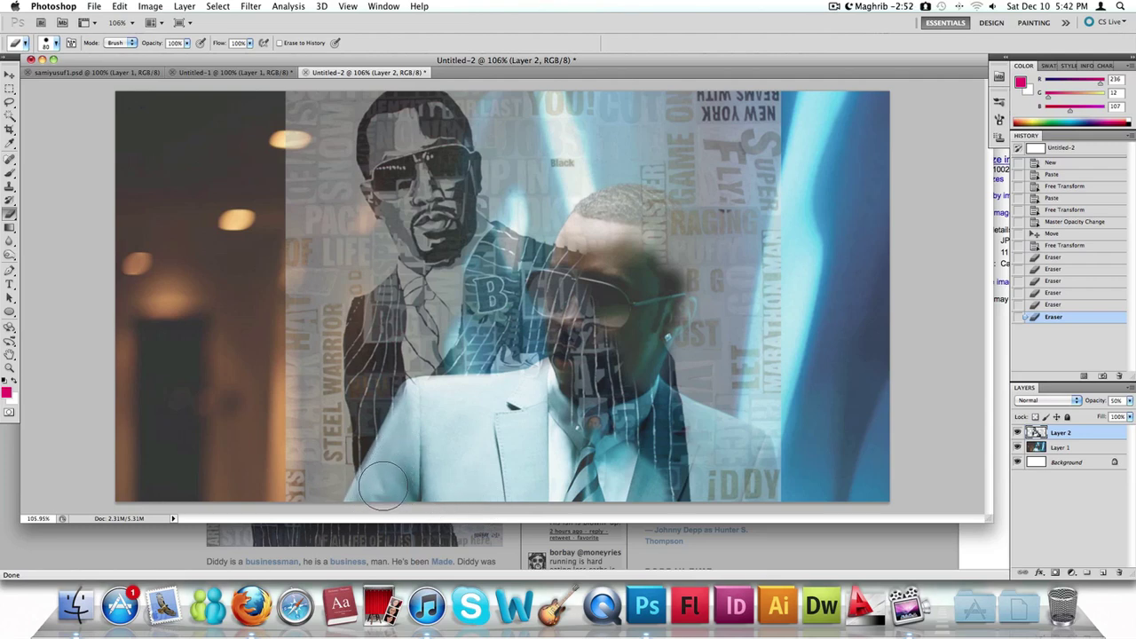
{"action": "left_click_drag", "start_coordinate": [405, 449], "coordinate": [423, 404]}
{"action": "mouse_move", "coordinate": [639, 479]}
{"action": "left_mouse_down"}
{"action": "mouse_move", "coordinate": [716, 507]}
{"action": "mouse_move", "coordinate": [737, 483]}
{"action": "mouse_move", "coordinate": [670, 483]}
{"action": "left_mouse_up"}
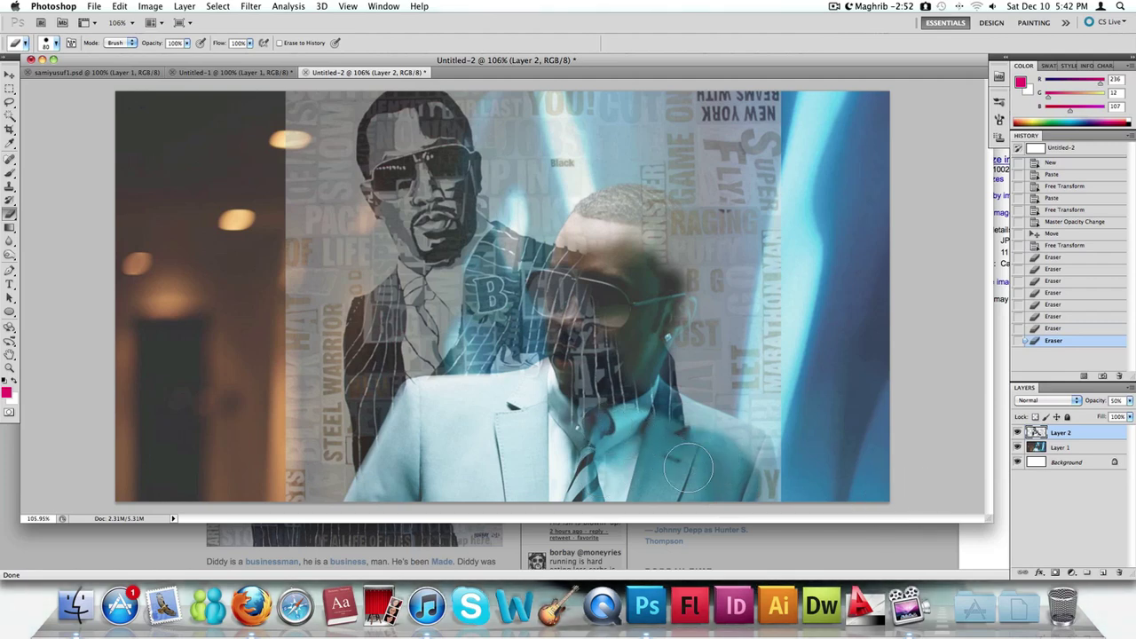
{"action": "mouse_move", "coordinate": [597, 424]}
{"action": "left_mouse_down"}
{"action": "mouse_move", "coordinate": [589, 387]}
{"action": "mouse_move", "coordinate": [614, 371]}
{"action": "mouse_move", "coordinate": [611, 339]}
{"action": "mouse_move", "coordinate": [602, 376]}
{"action": "mouse_move", "coordinate": [632, 441]}
{"action": "left_mouse_up"}
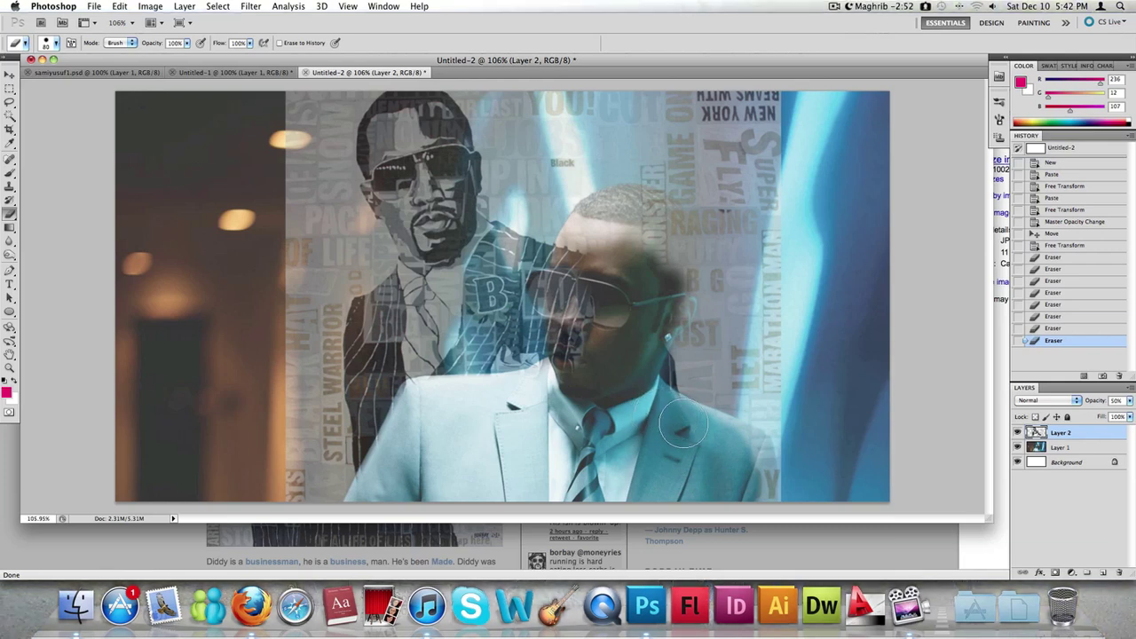
{"action": "left_click_drag", "start_coordinate": [739, 449], "coordinate": [755, 499]}
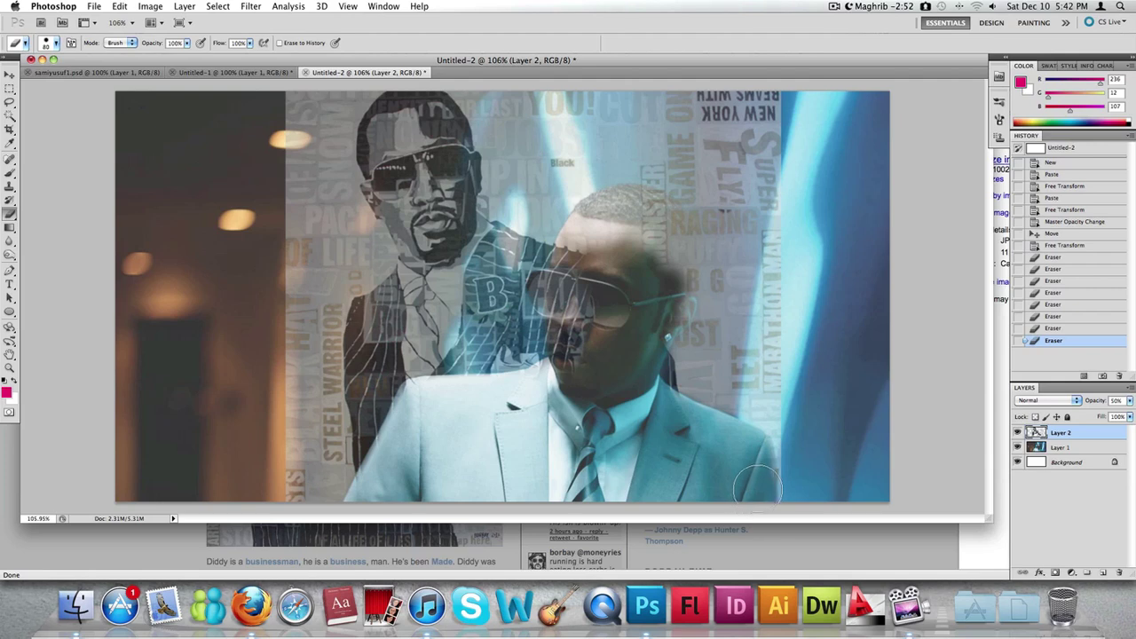
{"action": "left_click", "coordinate": [704, 442]}
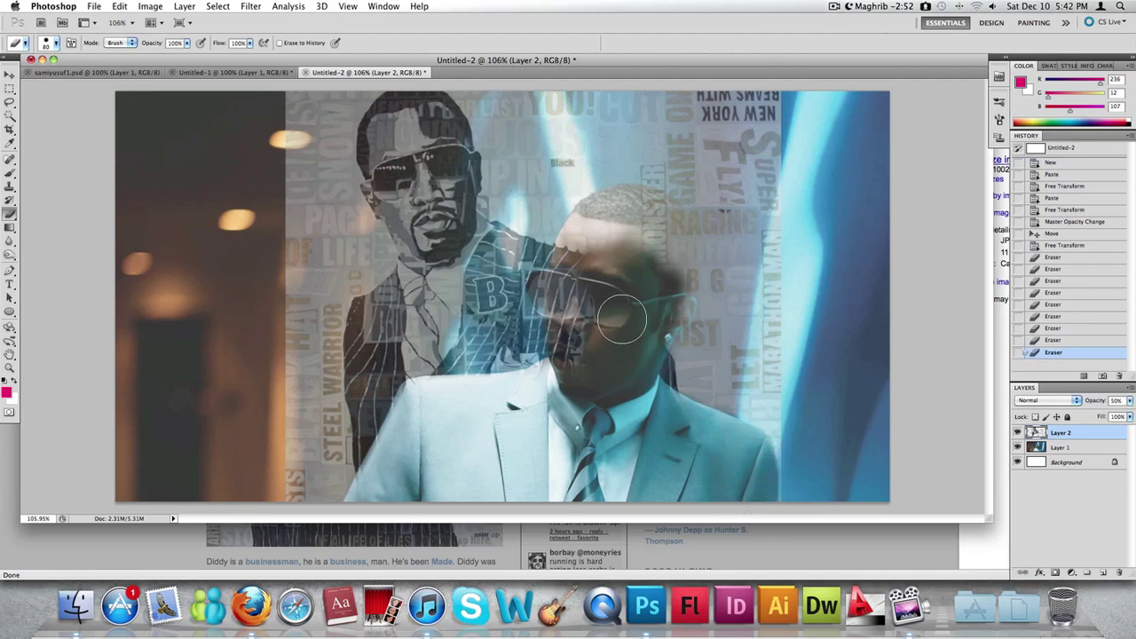
Erase the painting over the photographed man's mouth, sunglasses, forehead and the front of his hair
{"action": "left_click_drag", "start_coordinate": [595, 352], "coordinate": [579, 299]}
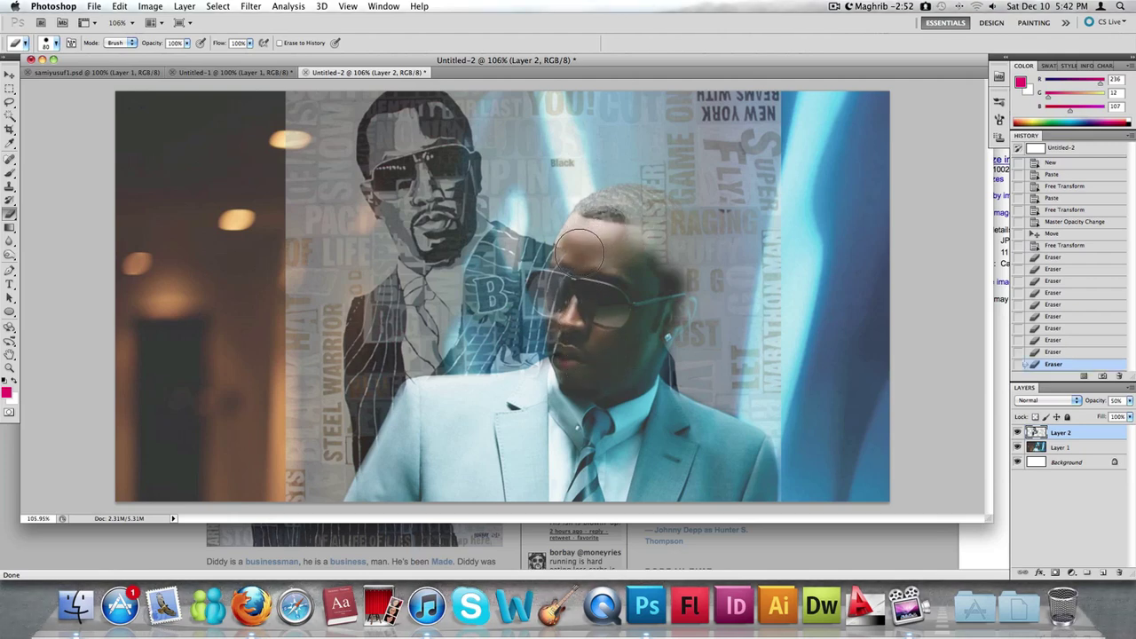
{"action": "left_click_drag", "start_coordinate": [624, 215], "coordinate": [648, 230]}
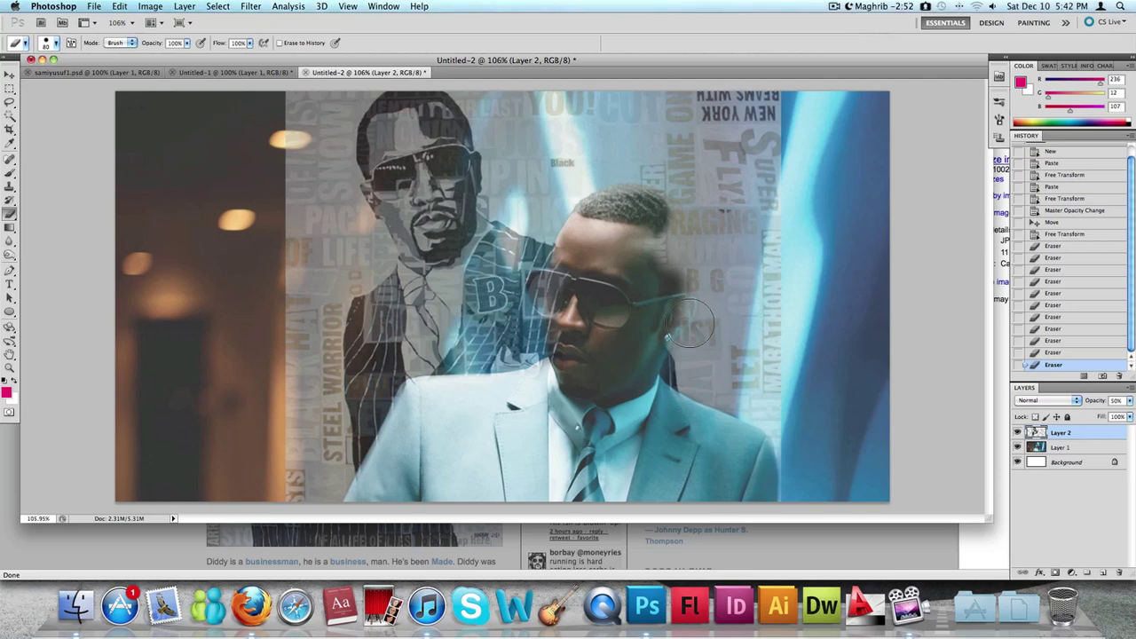
Set the eraser size to 30 px and erase the painting over the sunglasses lens beside the painted letter B
{"action": "left_click", "coordinate": [55, 43]}
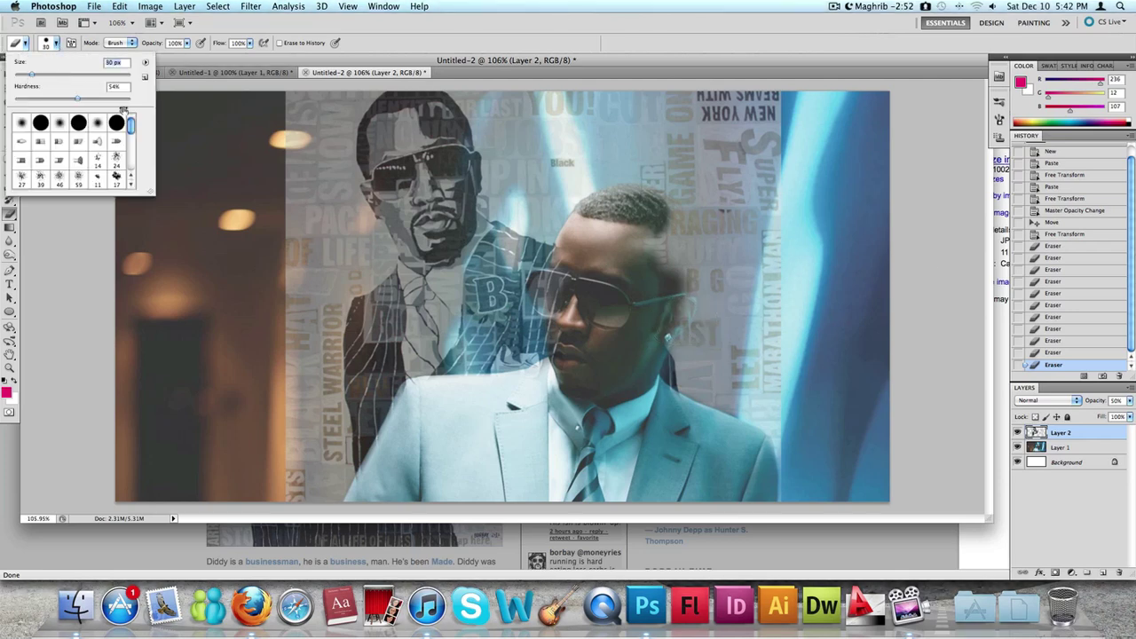
{"action": "scroll", "coordinate": [605, 293], "scroll_direction": "up", "scroll_amount": 3}
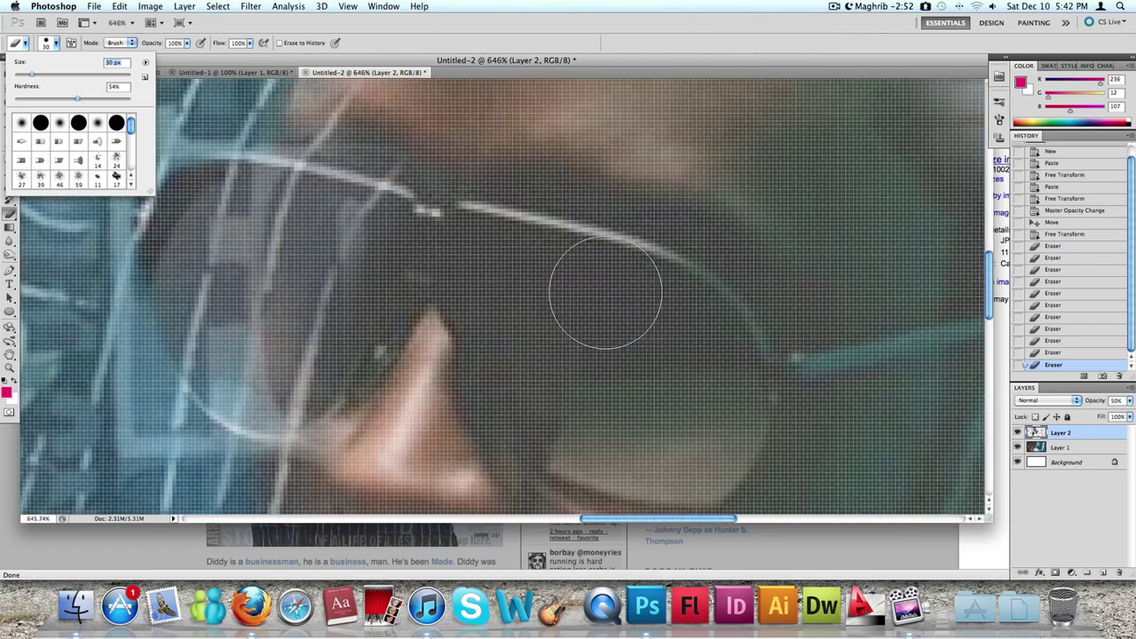
{"action": "left_click", "coordinate": [490, 276]}
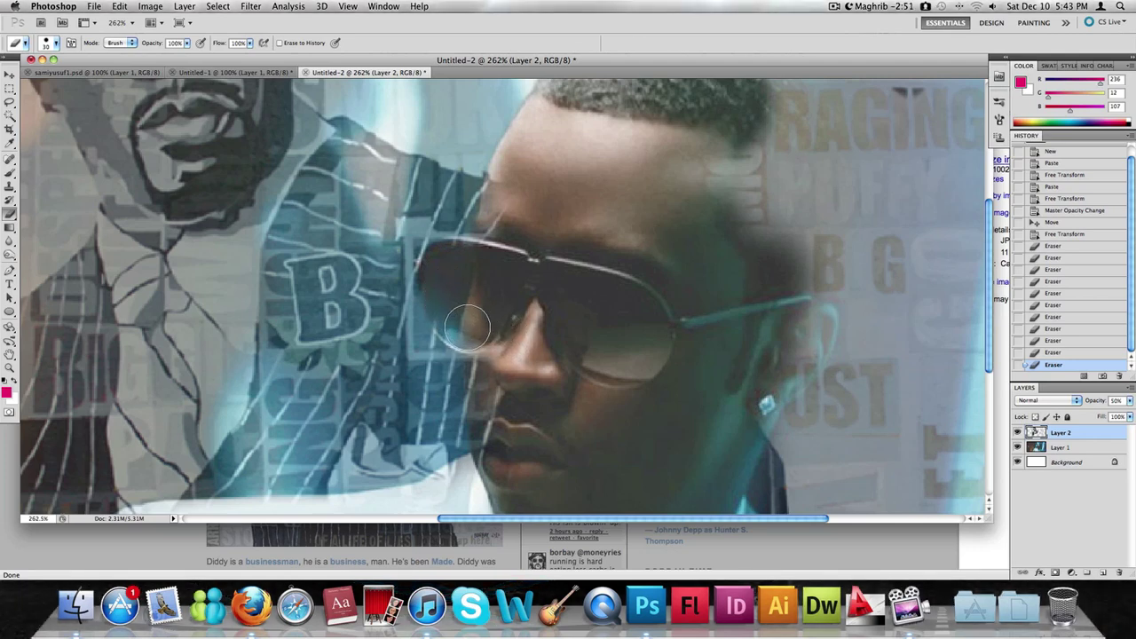
{"action": "left_click", "coordinate": [467, 327]}
Set the eraser's hardness to 5% and erase the painting over the top of the photographed man's hair
{"action": "left_click", "coordinate": [49, 42]}
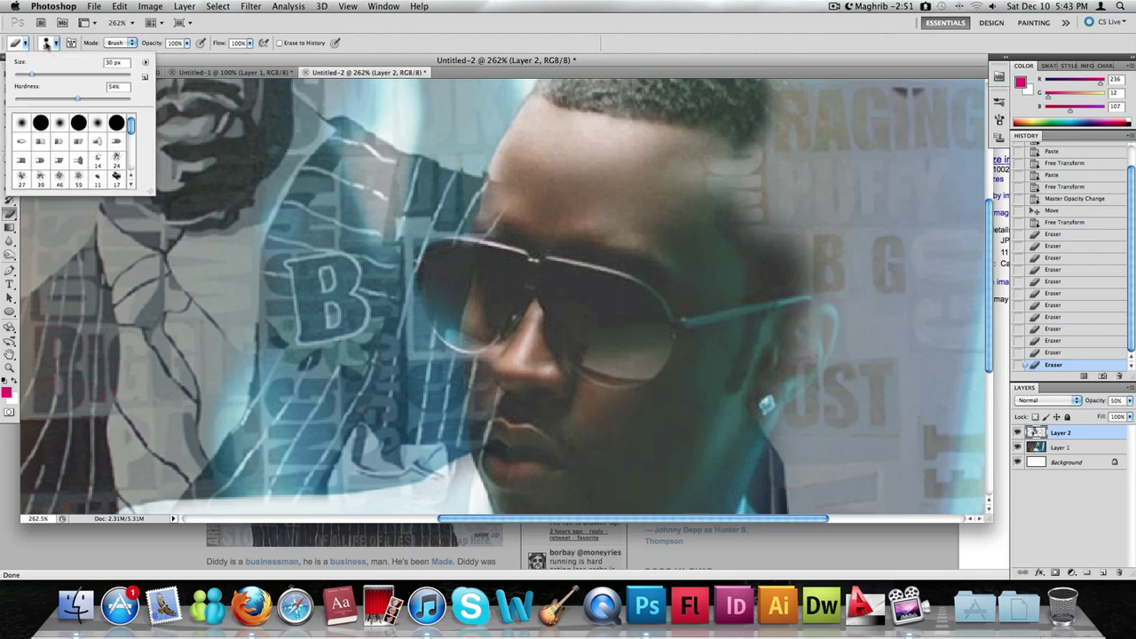
{"action": "left_click_drag", "start_coordinate": [75, 99], "coordinate": [19, 98]}
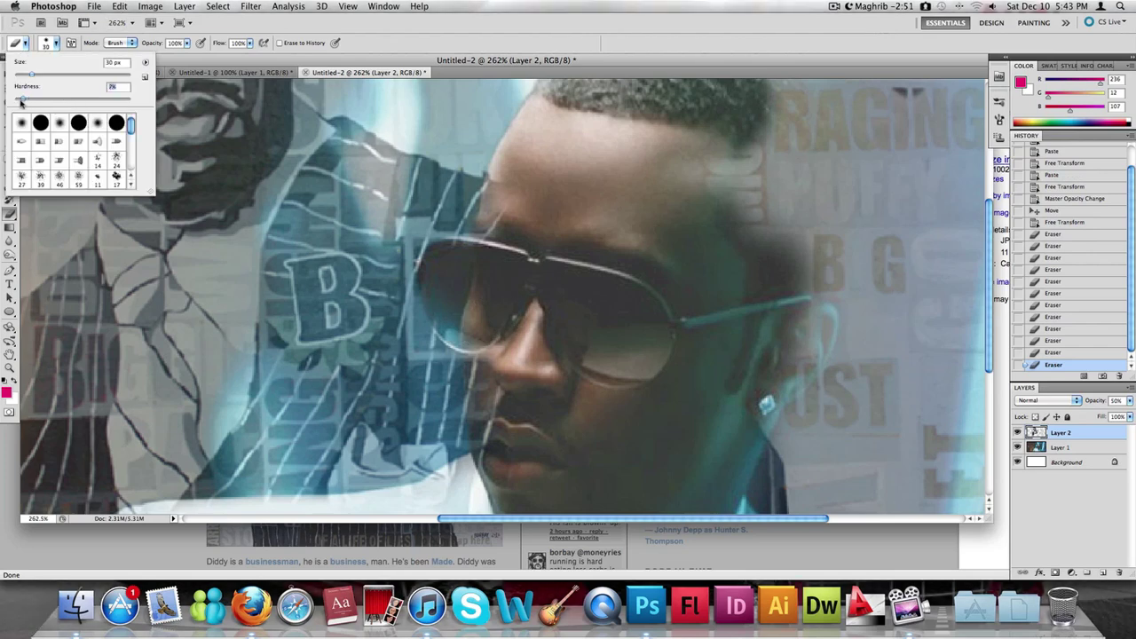
{"action": "left_click", "coordinate": [457, 328]}
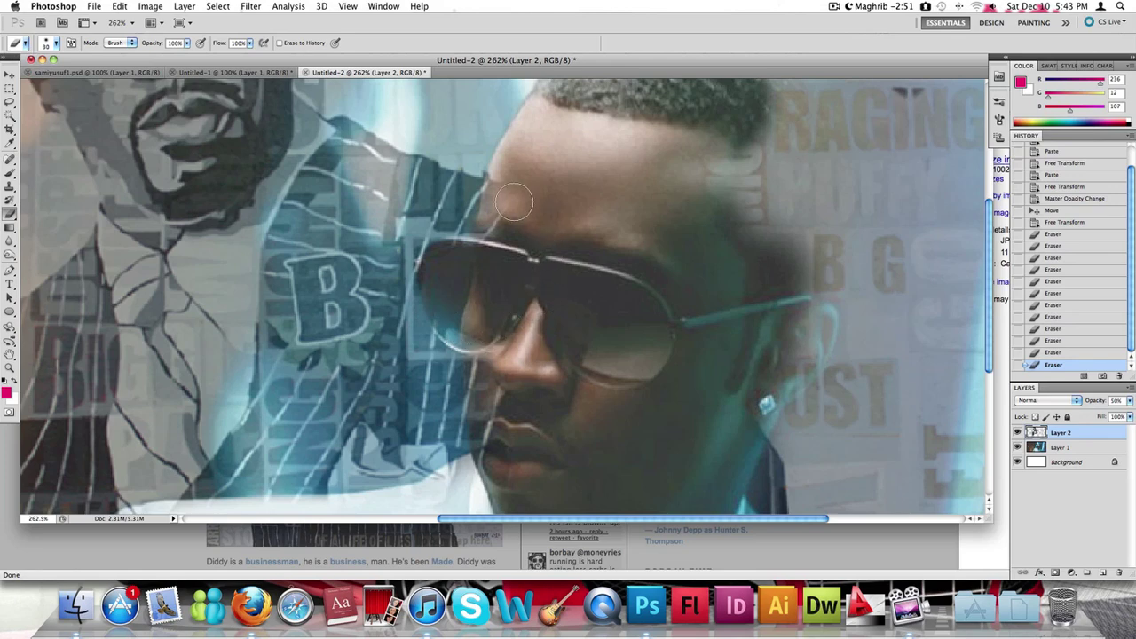
{"action": "scroll", "coordinate": [692, 235], "scroll_direction": "up", "scroll_amount": 5}
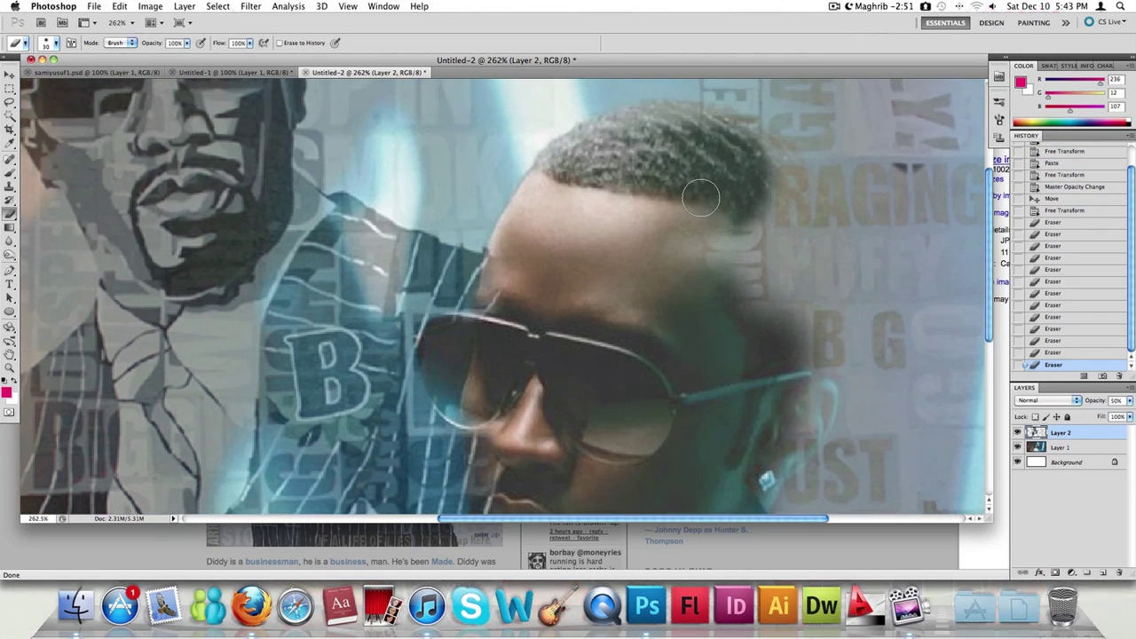
{"action": "mouse_move", "coordinate": [700, 130]}
{"action": "left_mouse_down"}
{"action": "mouse_move", "coordinate": [645, 132]}
{"action": "mouse_move", "coordinate": [694, 123]}
{"action": "mouse_move", "coordinate": [635, 165]}
{"action": "left_mouse_up"}
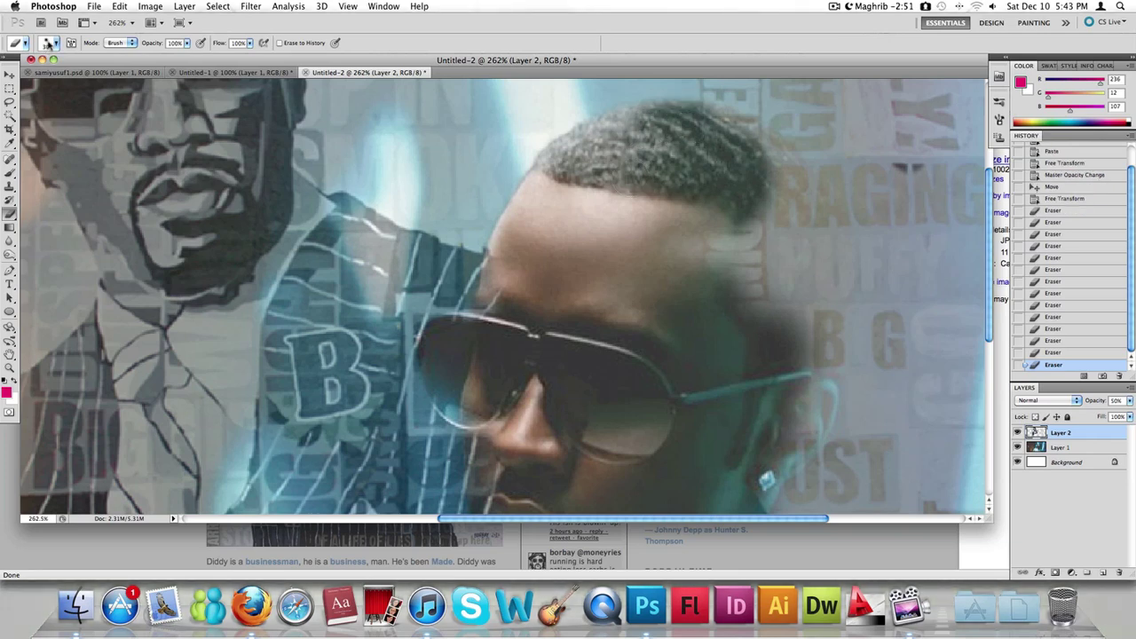
Raise the eraser's hardness and erase the painting over the photographed man's hairline, forehead, temple and the side of his head
{"action": "left_click", "coordinate": [51, 42]}
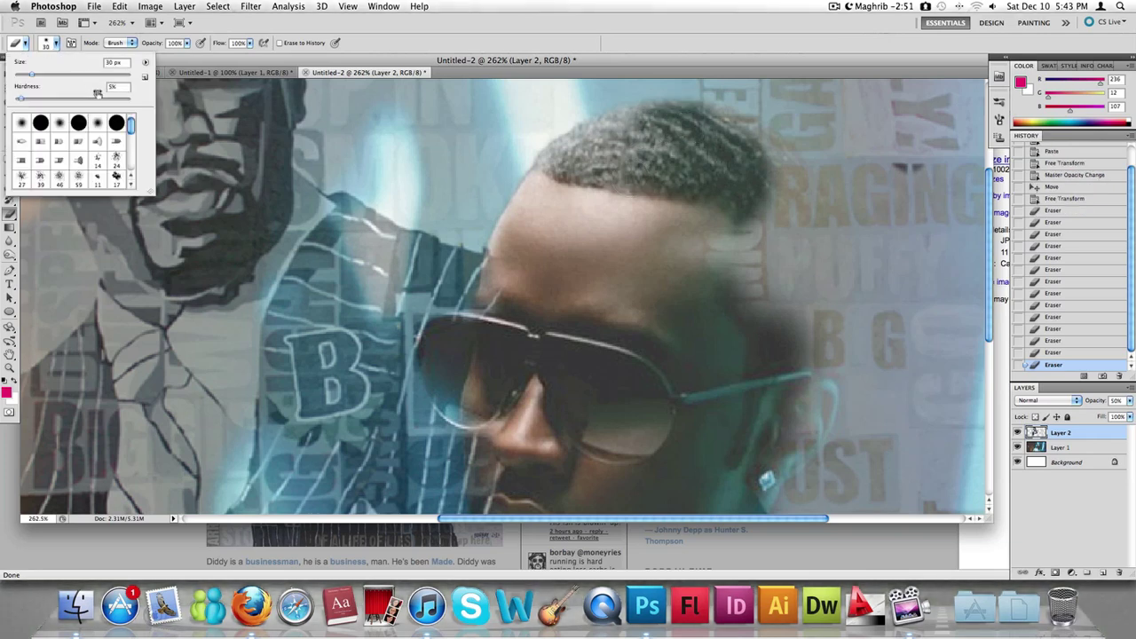
{"action": "left_click", "coordinate": [621, 138]}
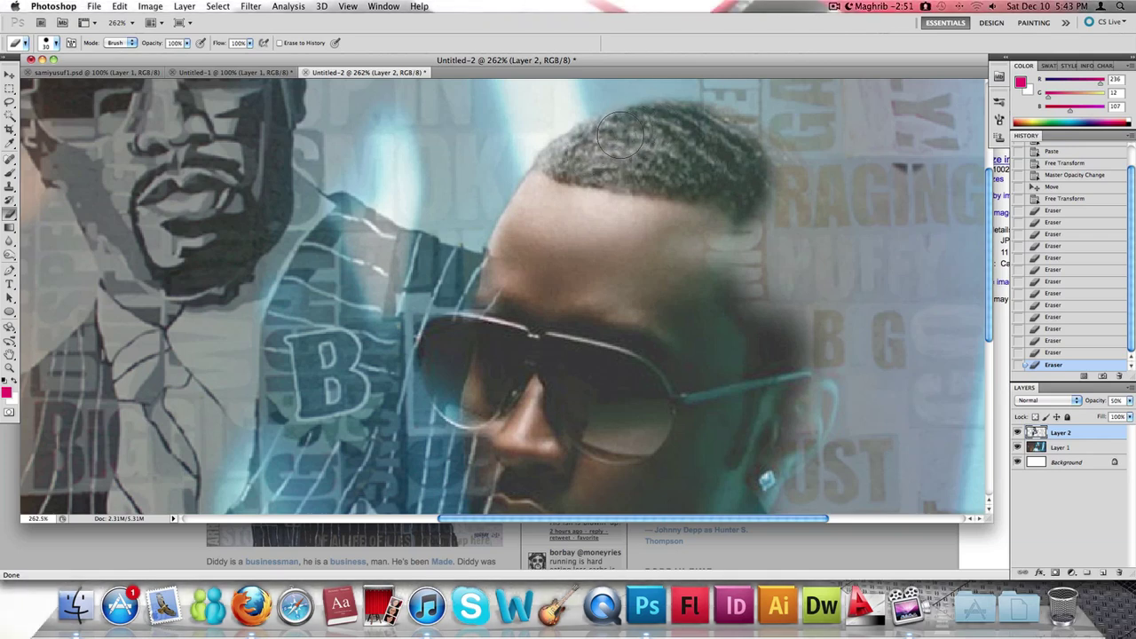
{"action": "mouse_move", "coordinate": [568, 156]}
{"action": "left_mouse_down"}
{"action": "mouse_move", "coordinate": [554, 183]}
{"action": "mouse_move", "coordinate": [566, 185]}
{"action": "left_mouse_up"}
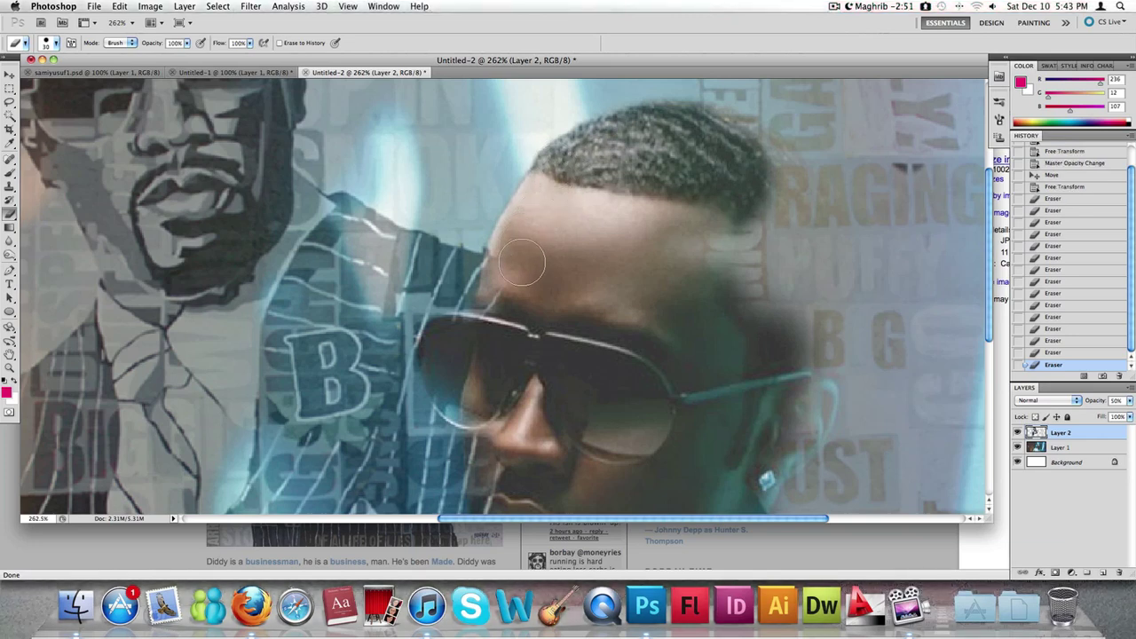
{"action": "left_click", "coordinate": [522, 262]}
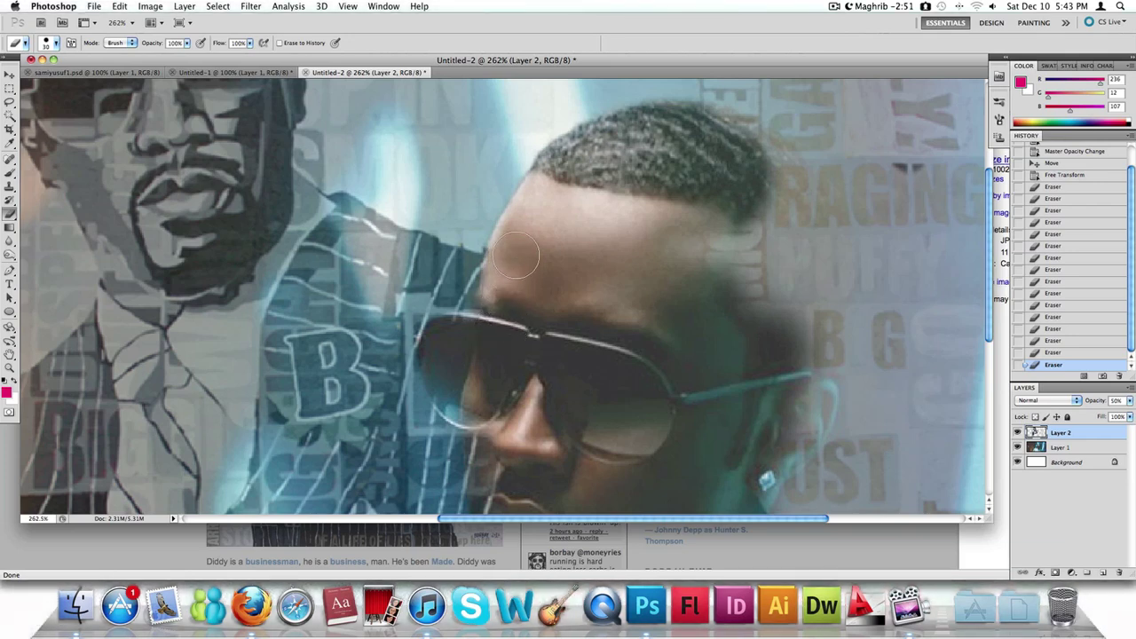
{"action": "left_click", "coordinate": [583, 204]}
{"action": "mouse_move", "coordinate": [672, 245]}
{"action": "left_mouse_down"}
{"action": "mouse_move", "coordinate": [703, 267]}
{"action": "mouse_move", "coordinate": [703, 220]}
{"action": "mouse_move", "coordinate": [748, 300]}
{"action": "mouse_move", "coordinate": [755, 346]}
{"action": "mouse_move", "coordinate": [773, 337]}
{"action": "mouse_move", "coordinate": [775, 296]}
{"action": "mouse_move", "coordinate": [721, 189]}
{"action": "mouse_move", "coordinate": [739, 138]}
{"action": "mouse_move", "coordinate": [671, 128]}
{"action": "mouse_move", "coordinate": [737, 135]}
{"action": "mouse_move", "coordinate": [786, 190]}
{"action": "mouse_move", "coordinate": [743, 142]}
{"action": "left_mouse_up"}
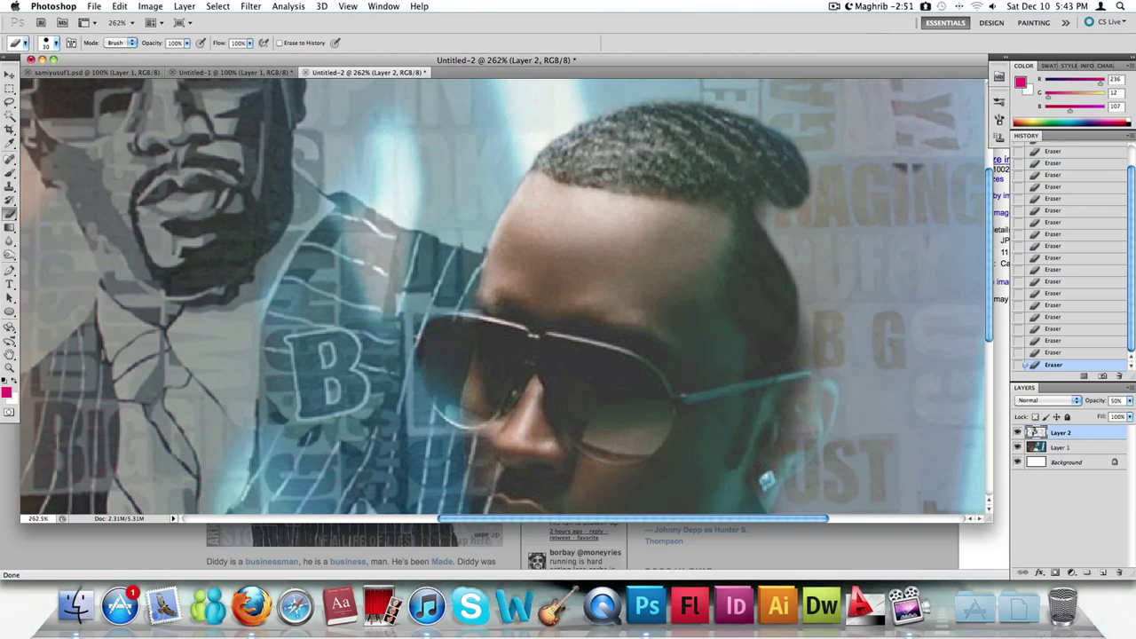
{"action": "mouse_move", "coordinate": [745, 191]}
{"action": "left_mouse_down"}
{"action": "mouse_move", "coordinate": [772, 284]}
{"action": "mouse_move", "coordinate": [776, 201]}
{"action": "mouse_move", "coordinate": [788, 207]}
{"action": "mouse_move", "coordinate": [791, 253]}
{"action": "mouse_move", "coordinate": [794, 190]}
{"action": "left_mouse_up"}
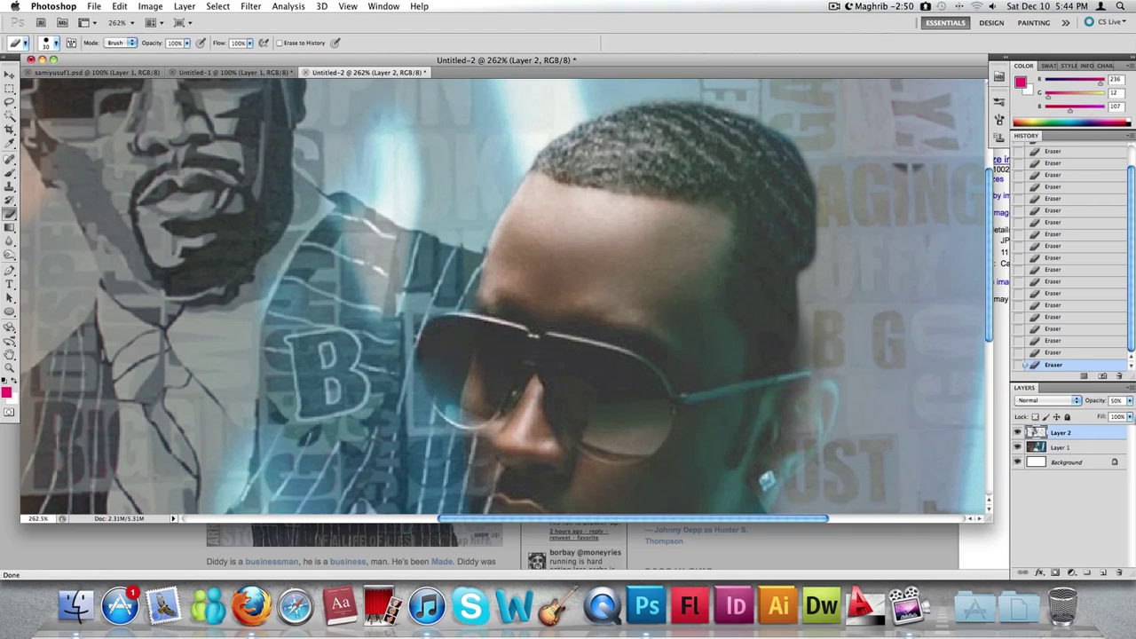
Lower Layer 2's opacity to 17% and erase the painting over the back of the photographed man's head, down to the ear
{"action": "left_click", "coordinate": [1130, 402]}
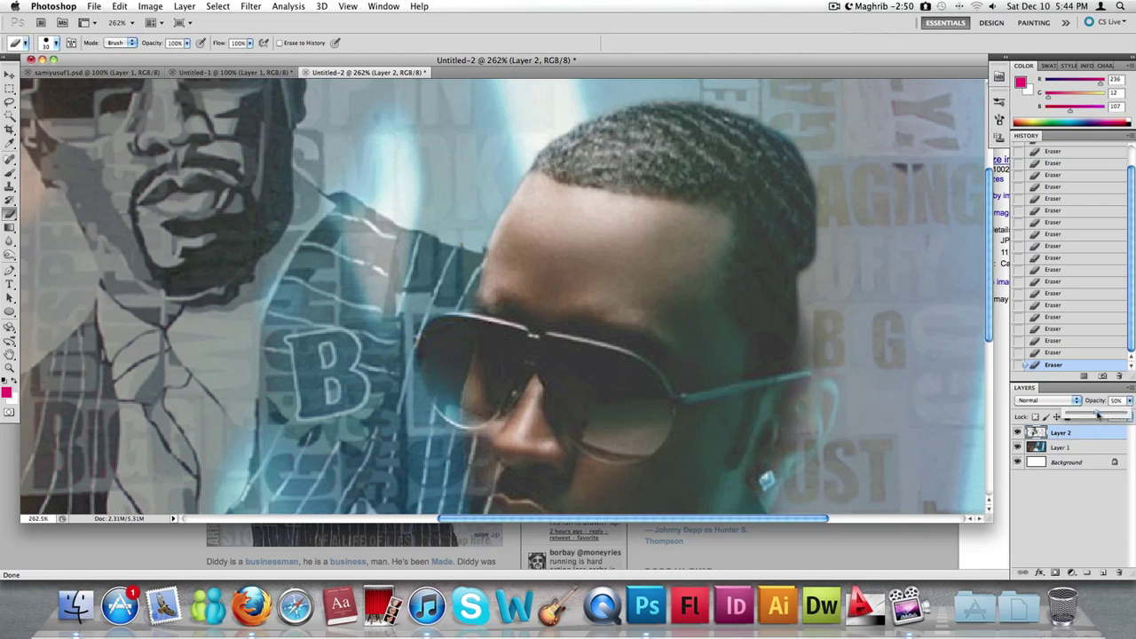
{"action": "left_click_drag", "start_coordinate": [1105, 415], "coordinate": [1079, 420]}
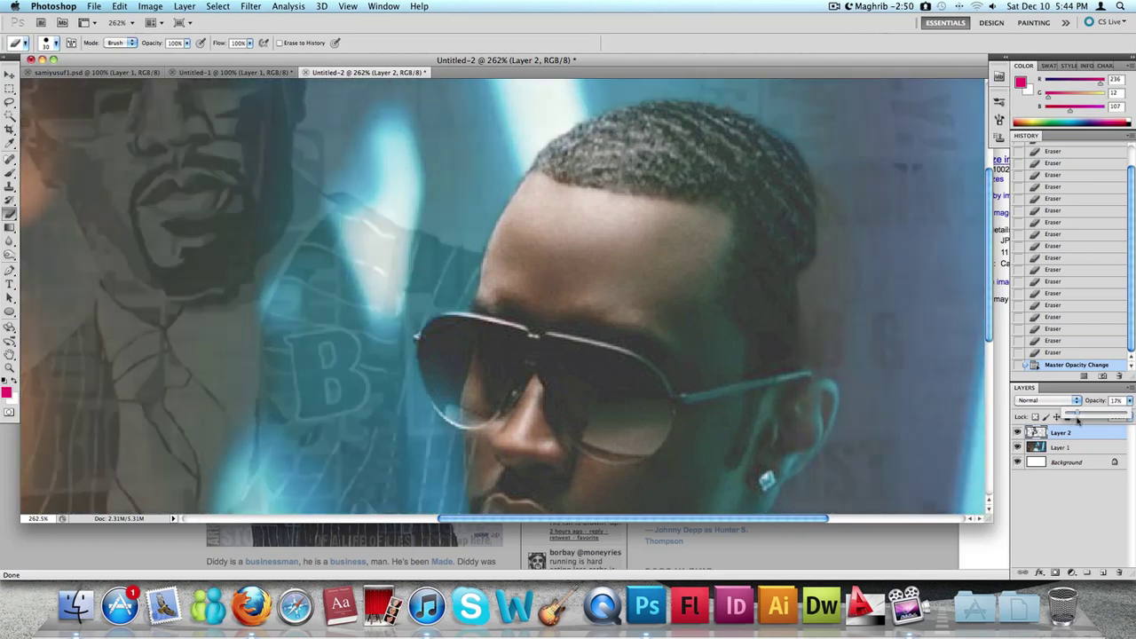
{"action": "mouse_move", "coordinate": [813, 337]}
{"action": "left_mouse_down"}
{"action": "mouse_move", "coordinate": [811, 272]}
{"action": "mouse_move", "coordinate": [817, 289]}
{"action": "mouse_move", "coordinate": [824, 251]}
{"action": "left_mouse_up"}
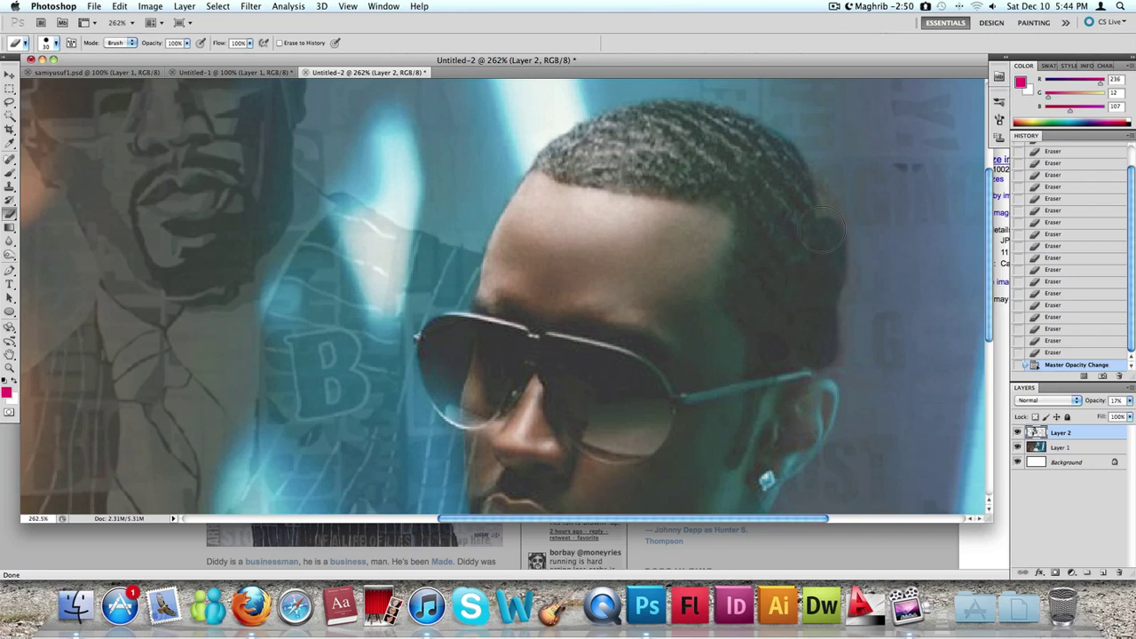
{"action": "left_click_drag", "start_coordinate": [803, 191], "coordinate": [809, 197]}
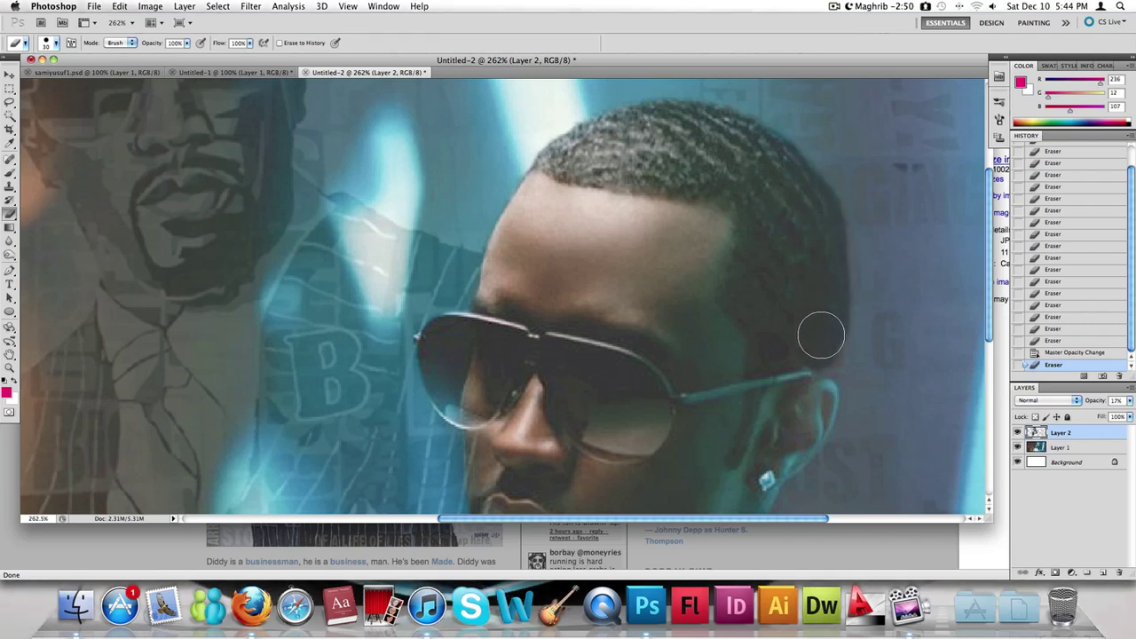
{"action": "left_click", "coordinate": [817, 346]}
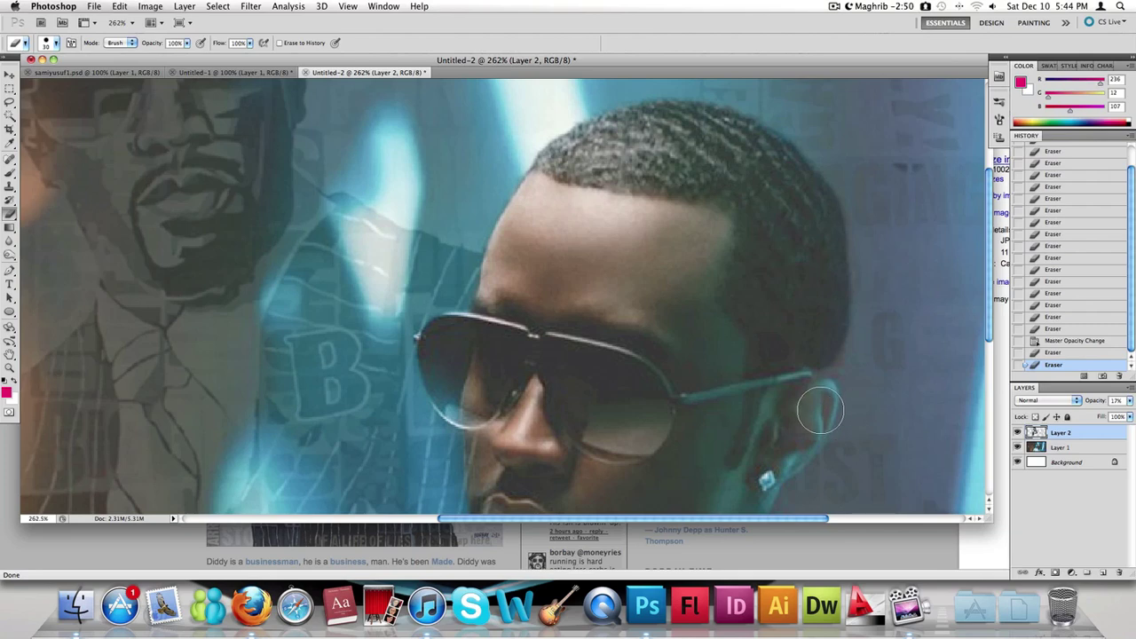
Erase the painting remaining over the photographed man's ear, earring and jaw
{"action": "scroll", "coordinate": [818, 404], "scroll_direction": "down", "scroll_amount": 2}
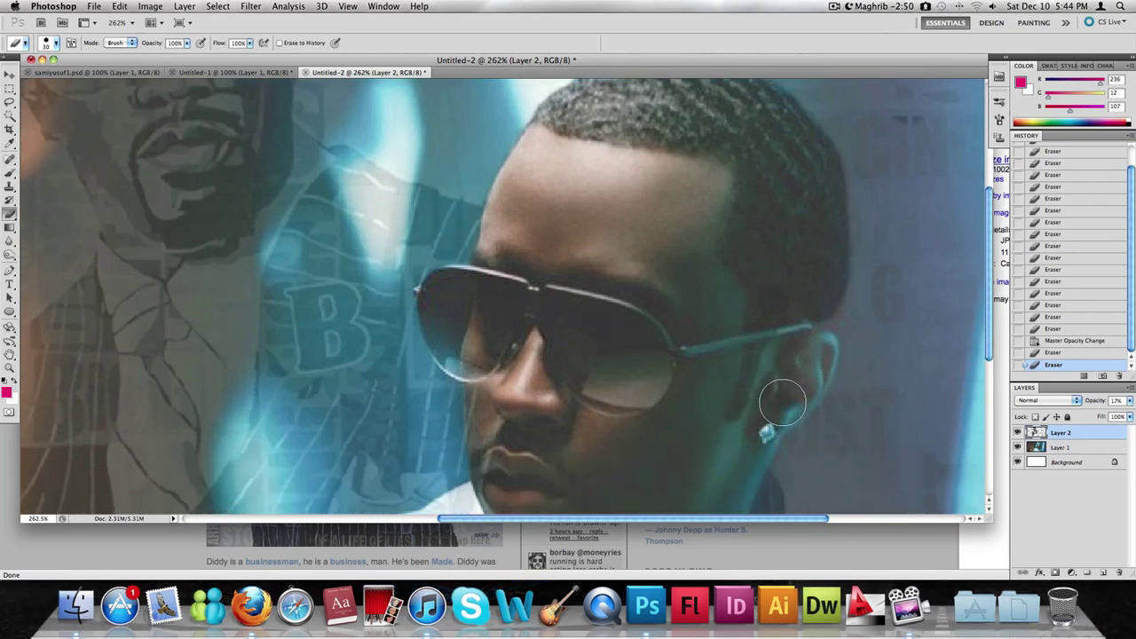
{"action": "left_click_drag", "start_coordinate": [793, 383], "coordinate": [803, 361]}
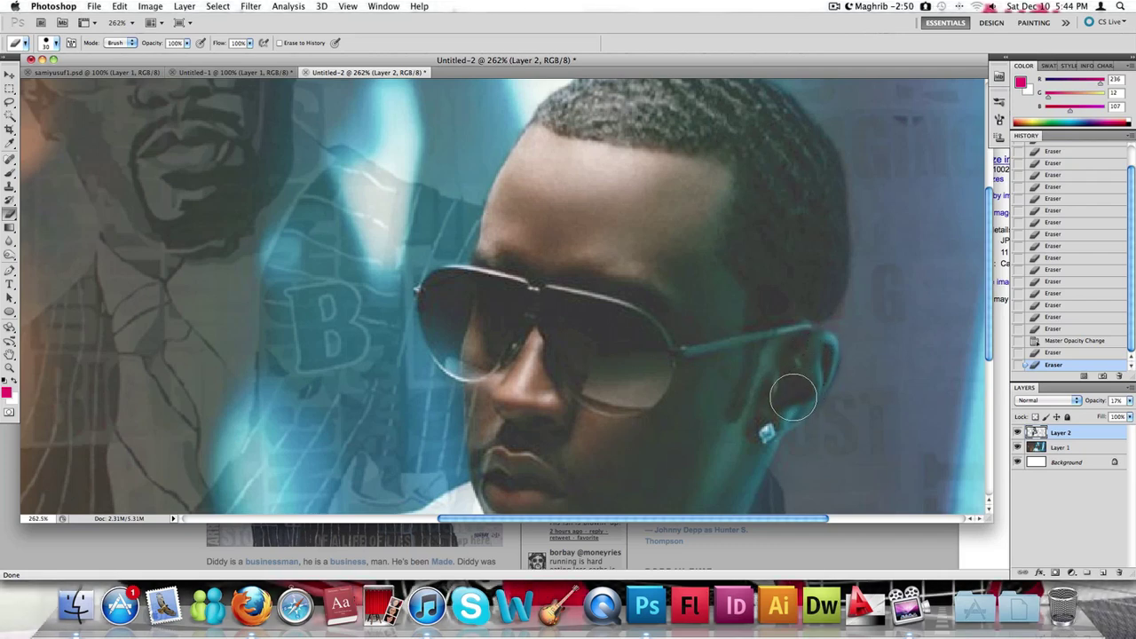
{"action": "left_click_drag", "start_coordinate": [772, 404], "coordinate": [781, 382]}
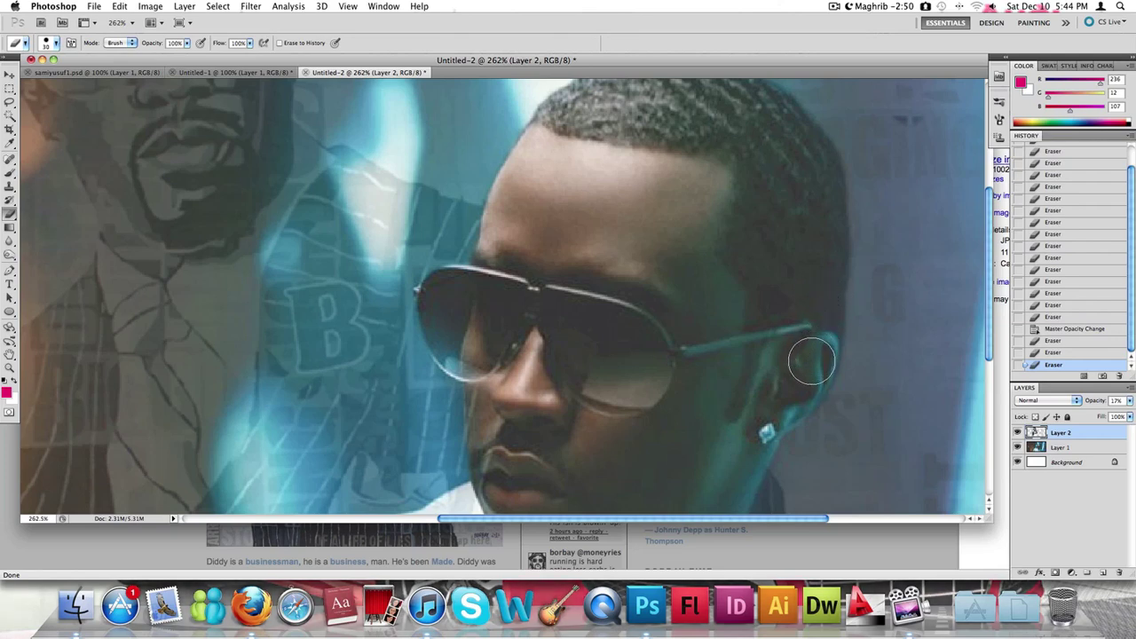
{"action": "left_click_drag", "start_coordinate": [798, 379], "coordinate": [781, 307]}
{"action": "scroll", "coordinate": [781, 311], "scroll_direction": "down", "scroll_amount": 5}
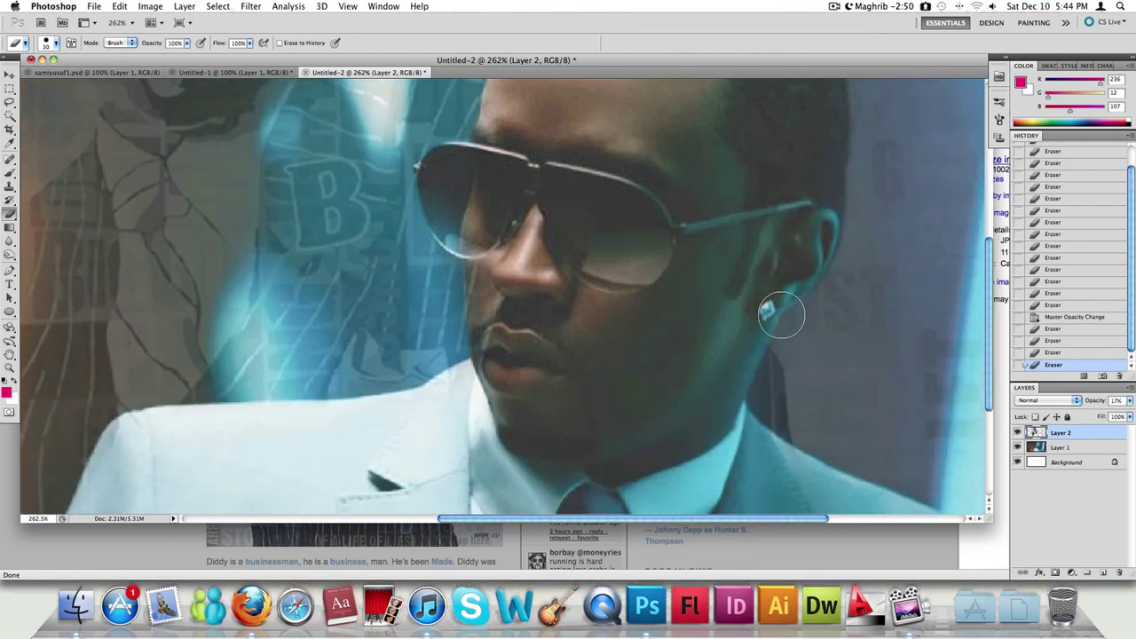
{"action": "scroll", "coordinate": [710, 317], "scroll_direction": "down", "scroll_amount": 2}
{"action": "left_click", "coordinate": [689, 315]}
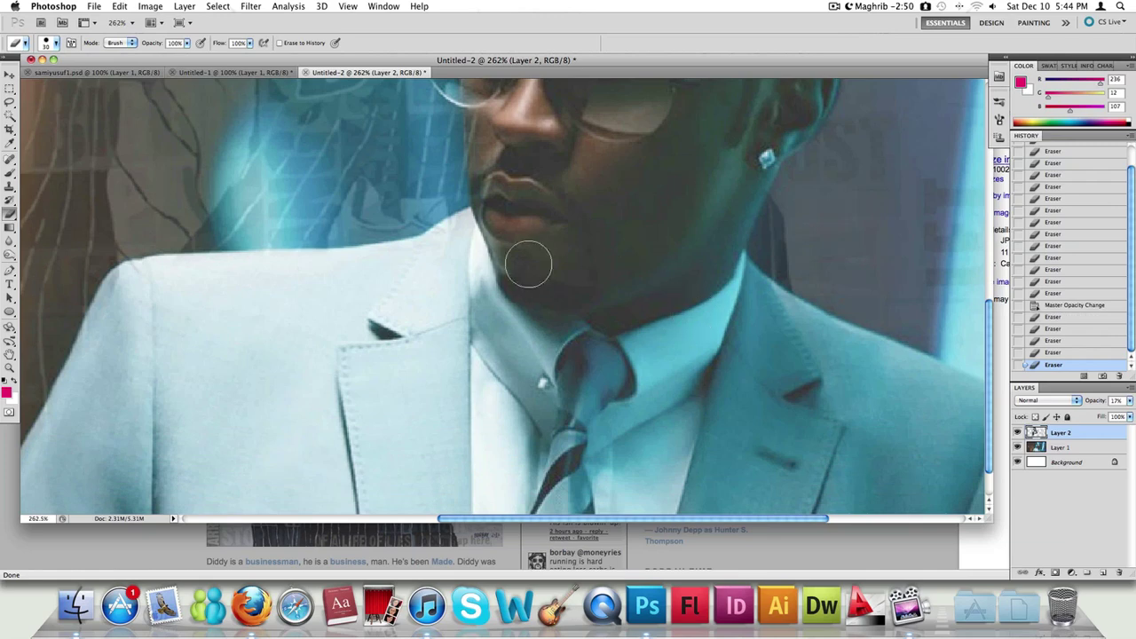
Check the whole composition and raise Layer 2's opacity to 100%
{"action": "scroll", "coordinate": [531, 246], "scroll_direction": "down", "scroll_amount": 2}
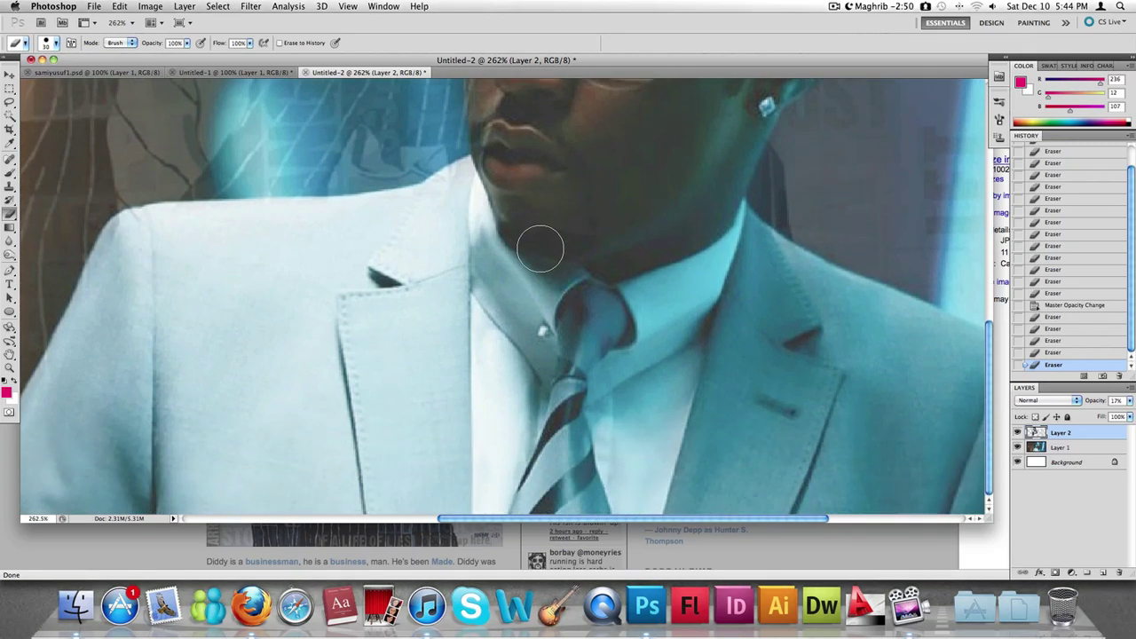
{"action": "scroll", "coordinate": [540, 250], "scroll_direction": "down", "scroll_amount": 1}
{"action": "key", "text": "super+0"}
{"action": "scroll", "coordinate": [501, 295], "scroll_direction": "down", "scroll_amount": 3}
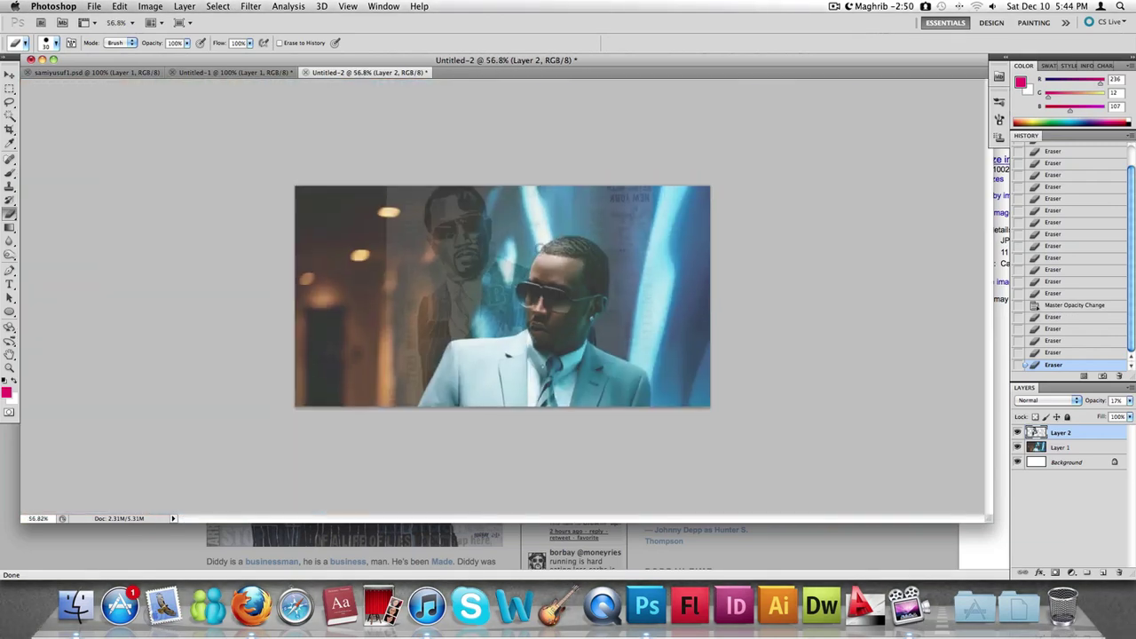
{"action": "scroll", "coordinate": [502, 295], "scroll_direction": "up", "scroll_amount": 2}
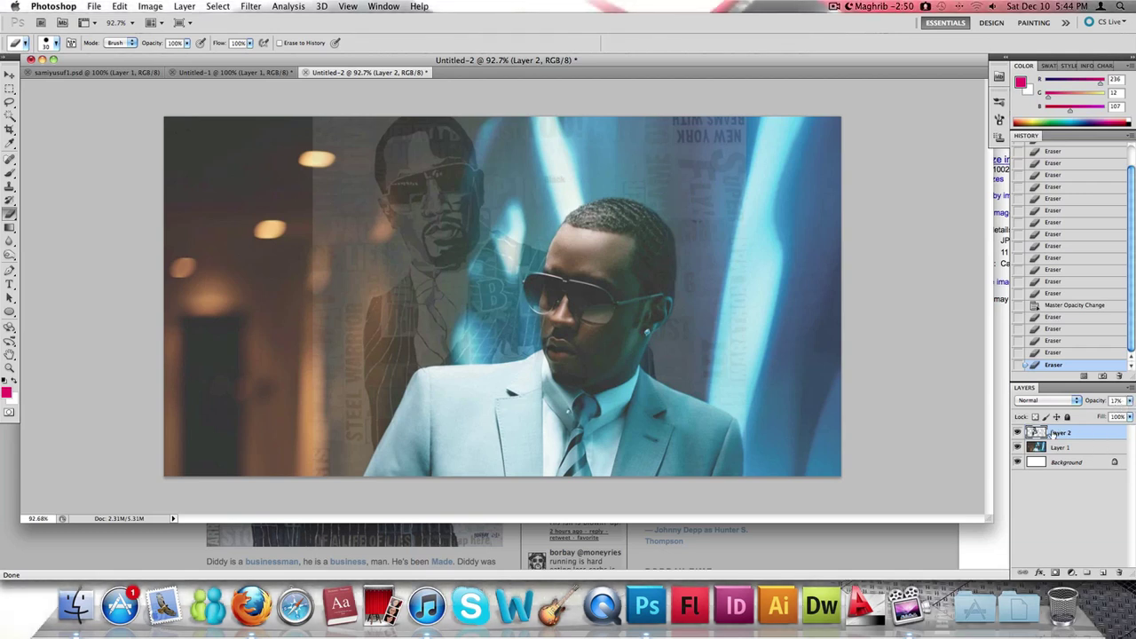
{"action": "mouse_move", "coordinate": [1129, 402]}
{"action": "left_mouse_down"}
{"action": "mouse_move", "coordinate": [1077, 414]}
{"action": "mouse_move", "coordinate": [1127, 415]}
{"action": "left_mouse_up"}
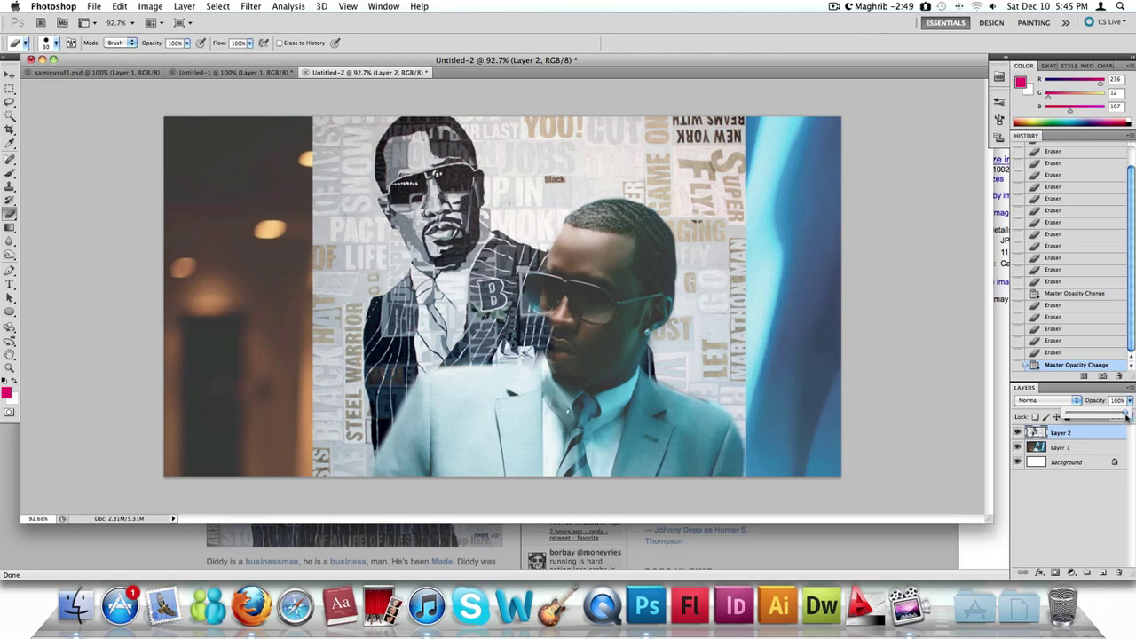
{"action": "left_click_drag", "start_coordinate": [1120, 416], "coordinate": [1132, 416]}
Erase the leftover painting over the sunglasses lens and frame nearest the painted letter B, and over the brow above it
{"action": "scroll", "coordinate": [575, 297], "scroll_direction": "up", "scroll_amount": 10}
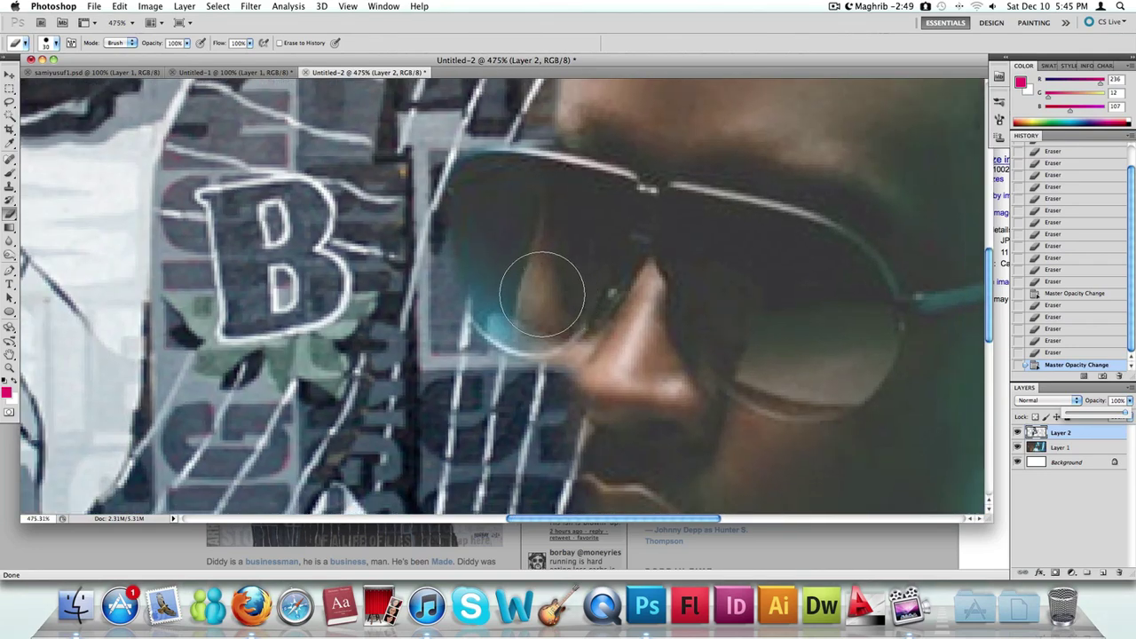
{"action": "left_click", "coordinate": [533, 288]}
{"action": "left_click_drag", "start_coordinate": [519, 302], "coordinate": [486, 255]}
{"action": "left_click_drag", "start_coordinate": [486, 237], "coordinate": [490, 182]}
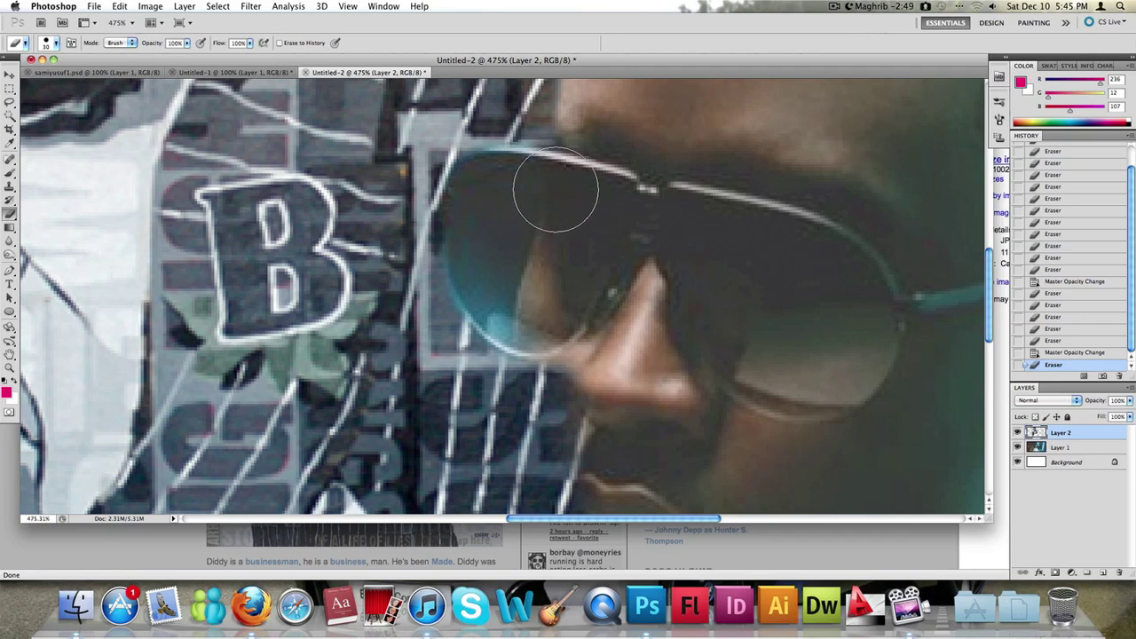
{"action": "left_click", "coordinate": [573, 142]}
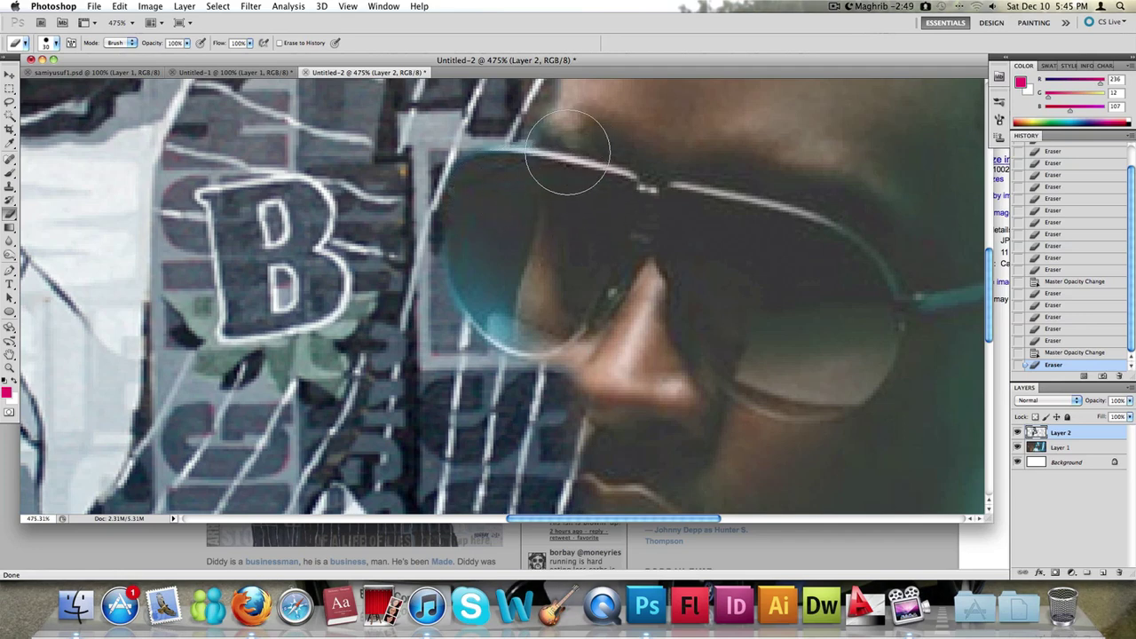
{"action": "scroll", "coordinate": [586, 155], "scroll_direction": "up", "scroll_amount": 2}
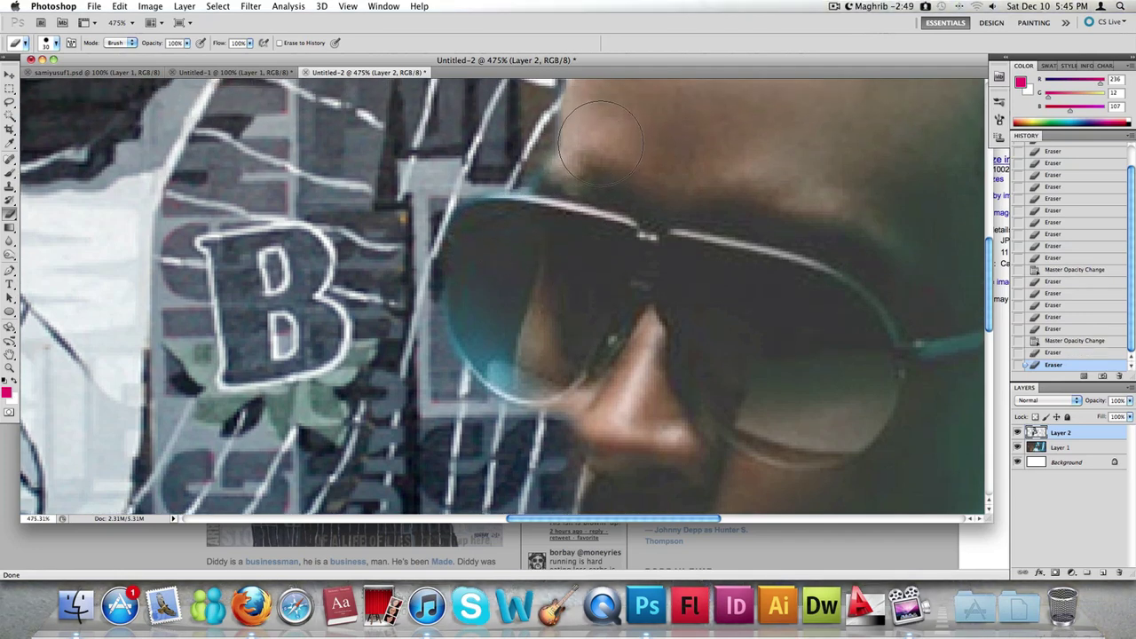
{"action": "left_click_drag", "start_coordinate": [596, 137], "coordinate": [584, 158]}
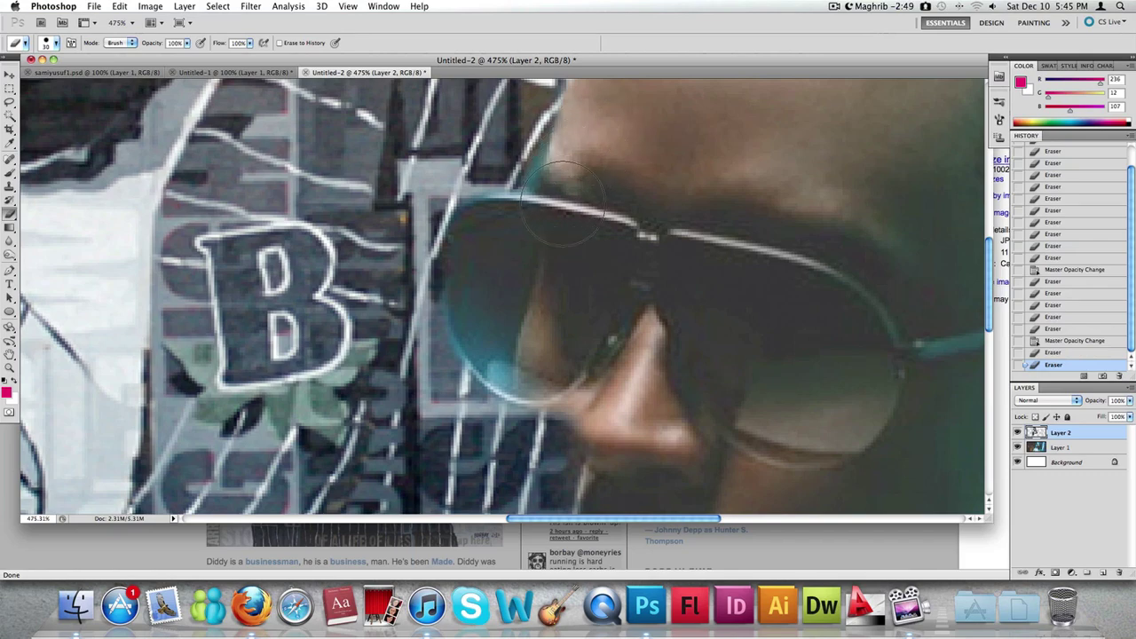
Erase the leftover painting over the photographed man's brow and along the front edge of his nose, lips and chin
{"action": "left_click", "coordinate": [596, 205]}
{"action": "scroll", "coordinate": [616, 204], "scroll_direction": "up", "scroll_amount": 8}
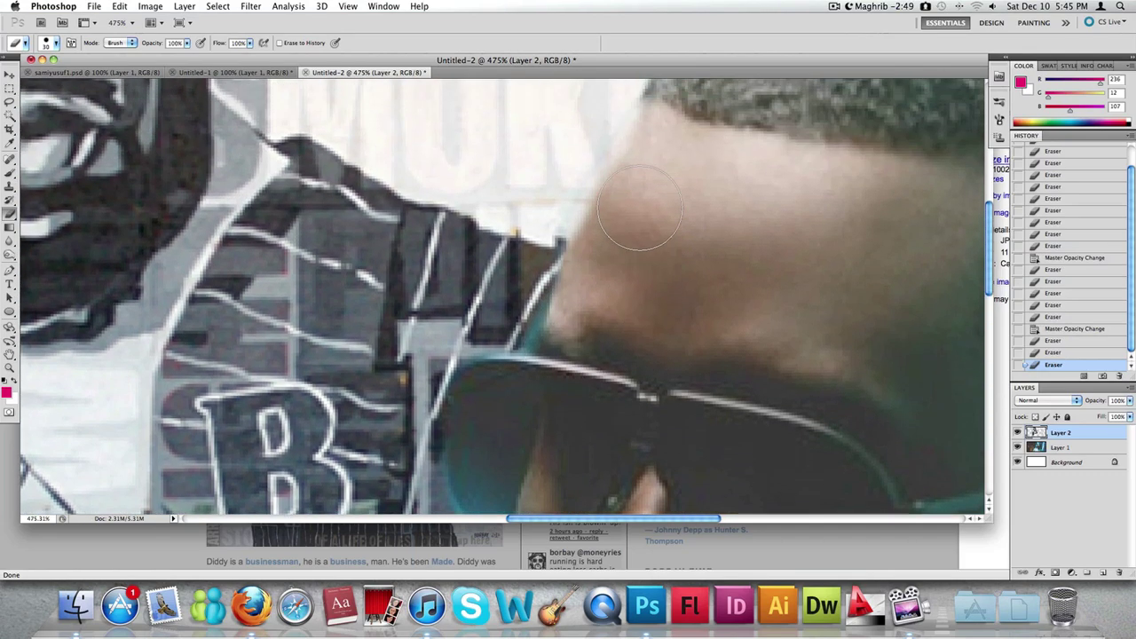
{"action": "scroll", "coordinate": [639, 208], "scroll_direction": "down", "scroll_amount": 10}
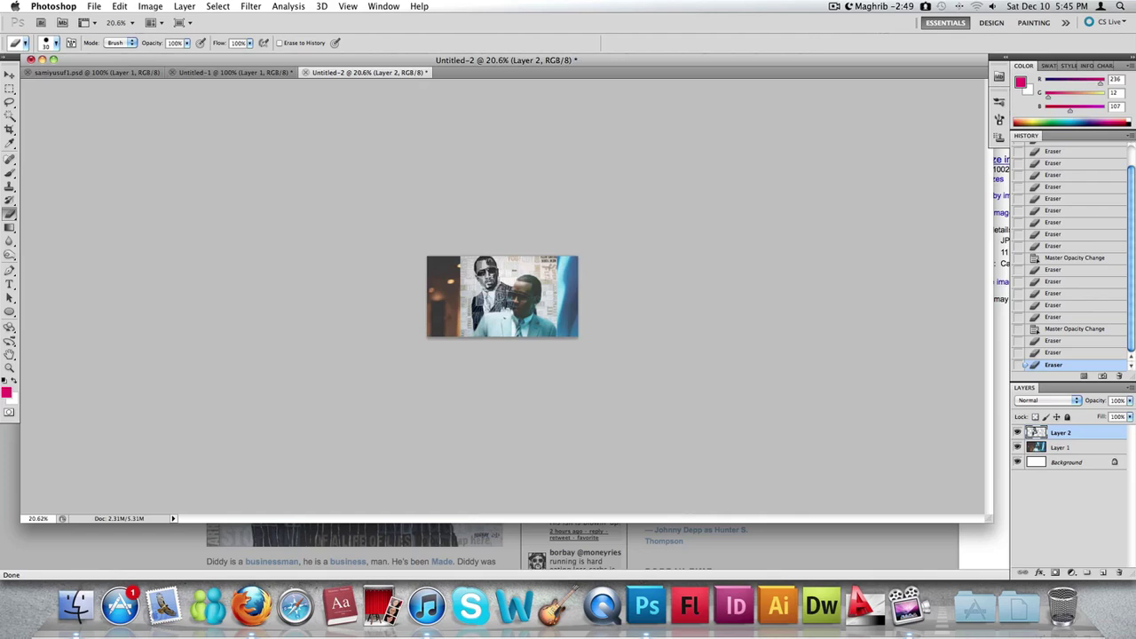
{"action": "scroll", "coordinate": [516, 306], "scroll_direction": "up", "scroll_amount": 6}
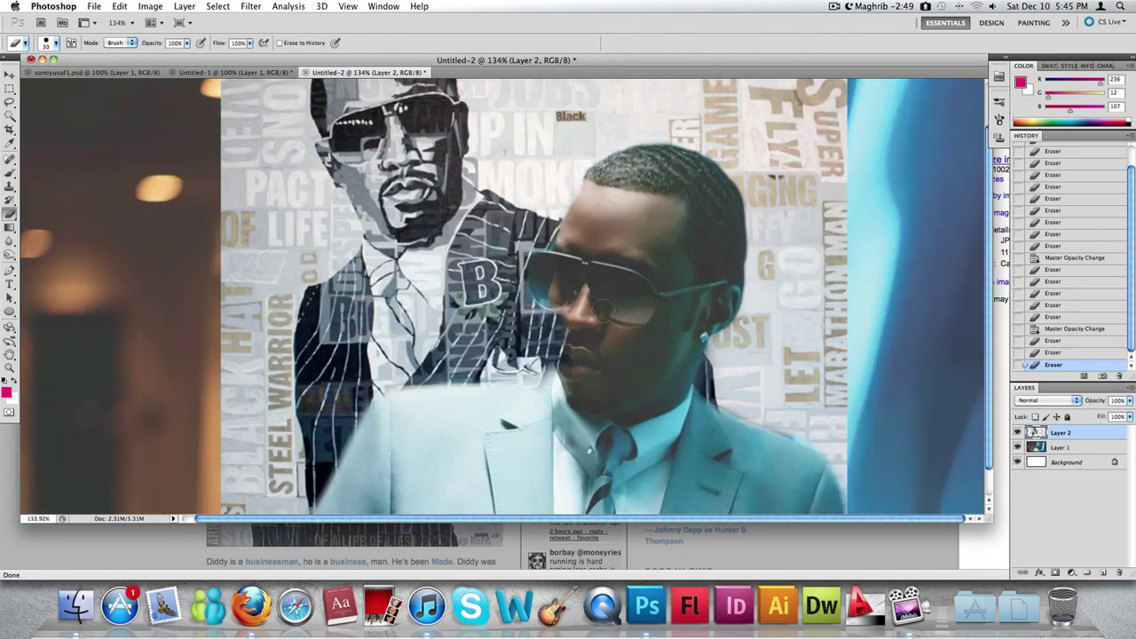
{"action": "scroll", "coordinate": [577, 297], "scroll_direction": "up", "scroll_amount": 5}
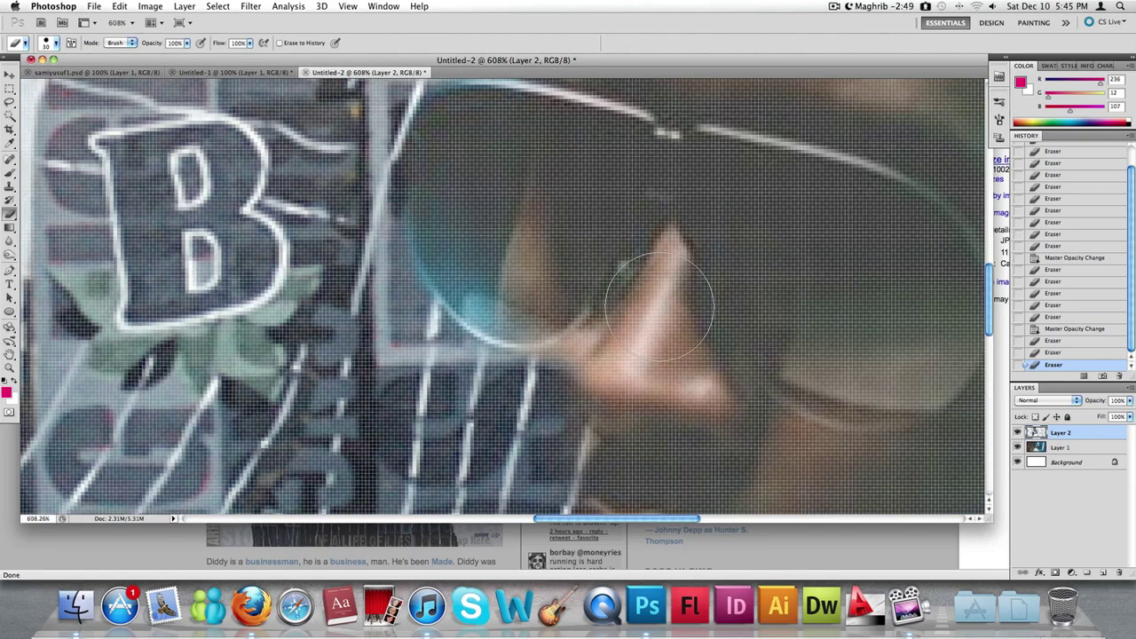
{"action": "scroll", "coordinate": [658, 304], "scroll_direction": "down", "scroll_amount": 3}
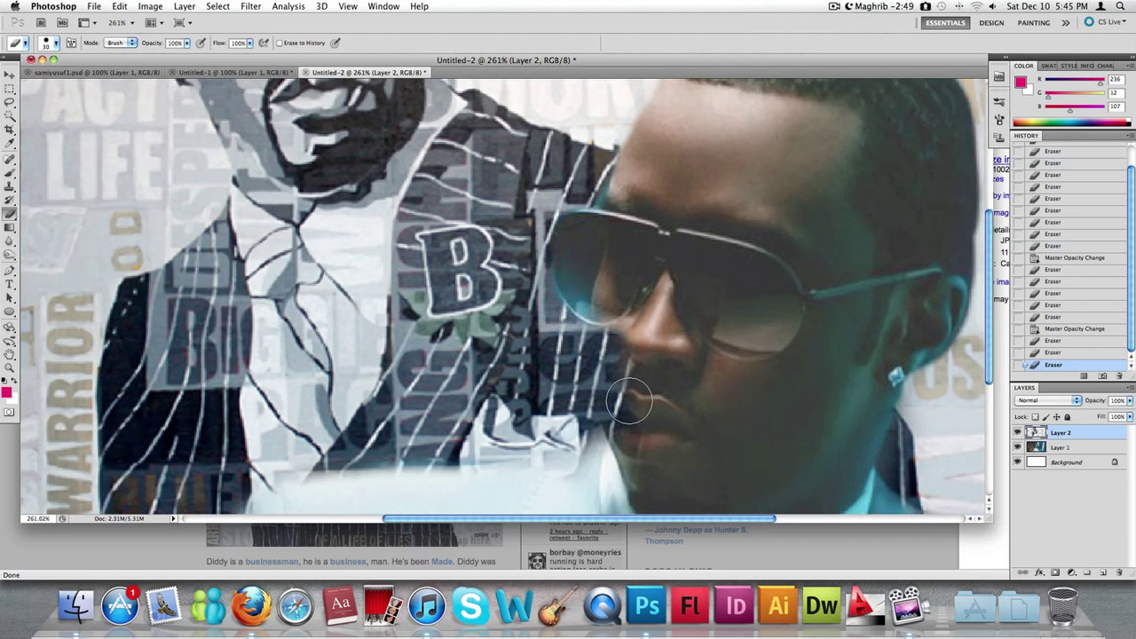
{"action": "mouse_move", "coordinate": [621, 390]}
{"action": "left_mouse_down"}
{"action": "mouse_move", "coordinate": [618, 332]}
{"action": "mouse_move", "coordinate": [629, 397]}
{"action": "left_mouse_up"}
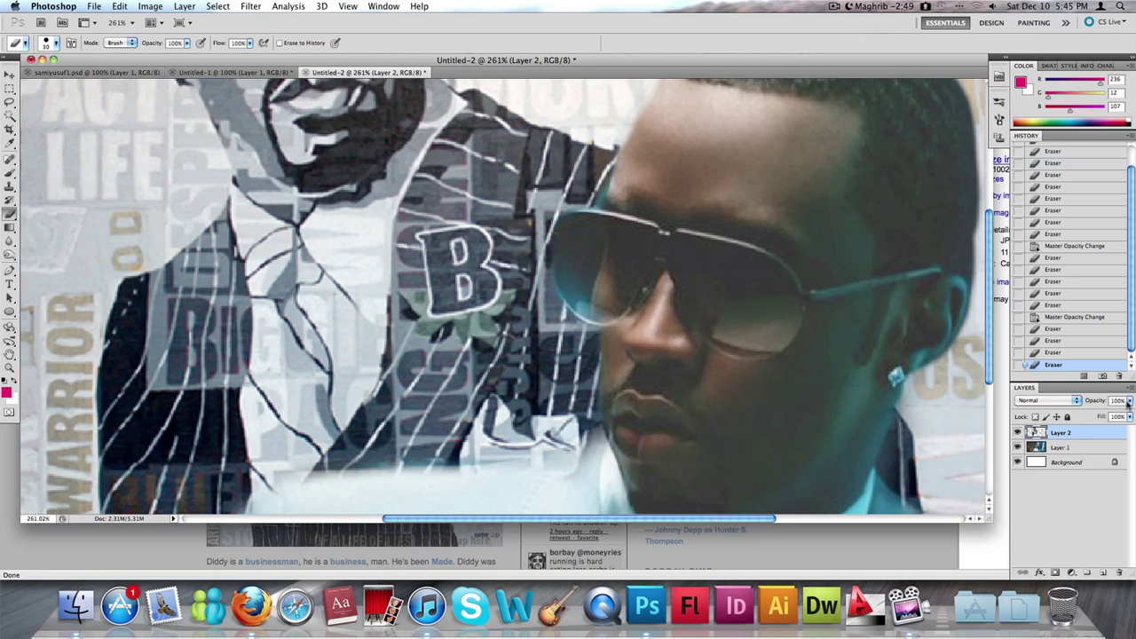
Lower Layer 2's opacity to 34% and erase the painting remaining around the photographed man's mouth and chin
{"action": "left_click_drag", "start_coordinate": [1128, 401], "coordinate": [1086, 415]}
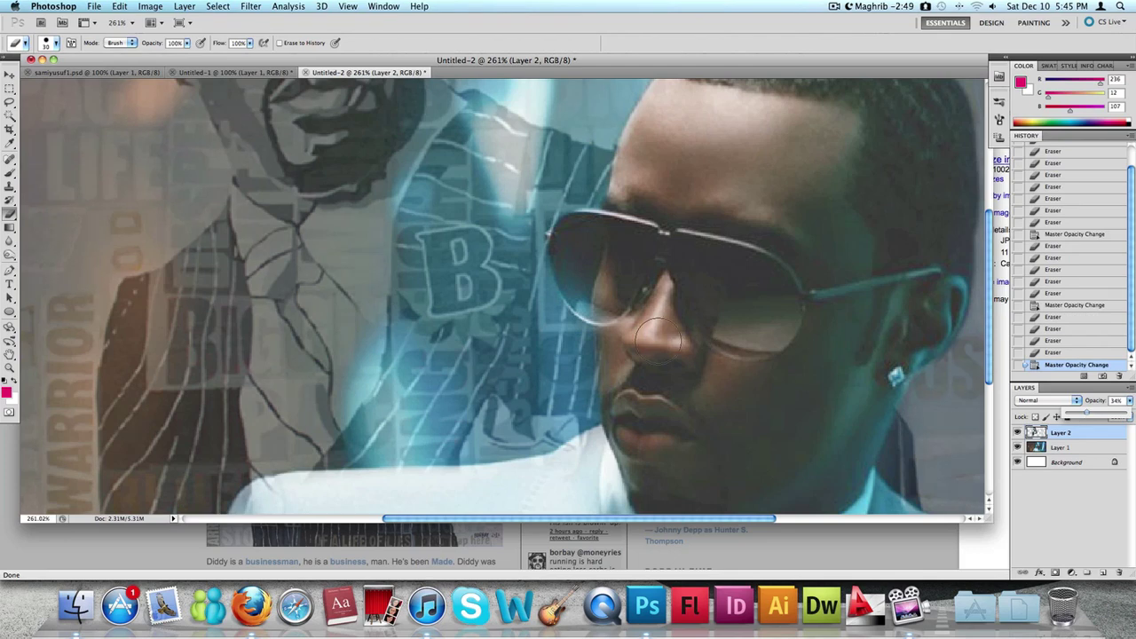
{"action": "left_click", "coordinate": [627, 397]}
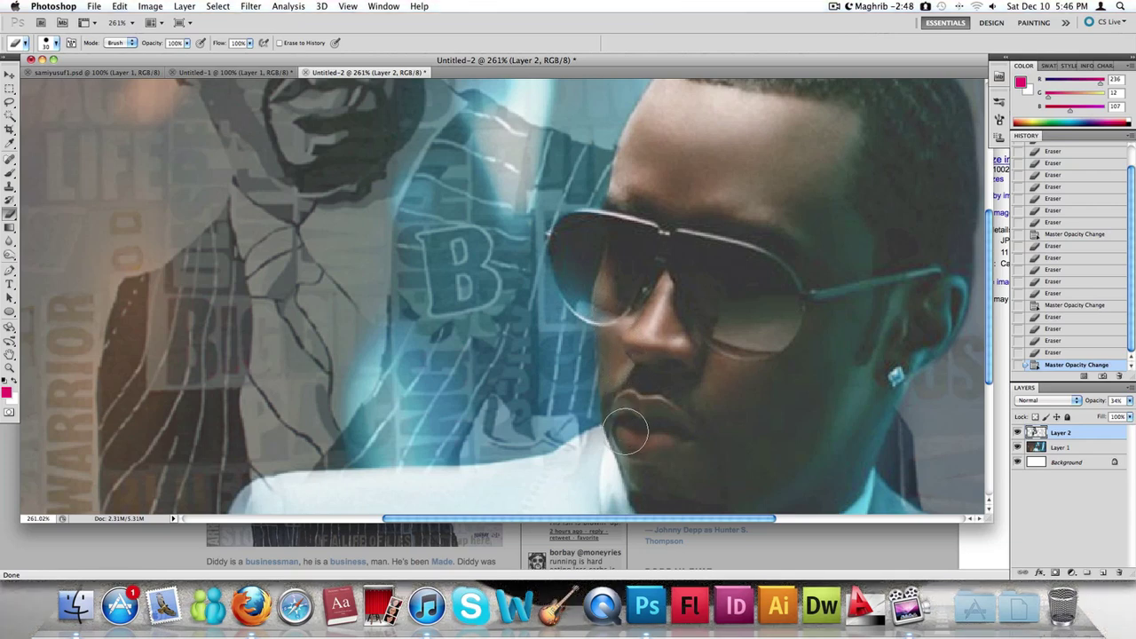
{"action": "left_click_drag", "start_coordinate": [642, 487], "coordinate": [727, 395]}
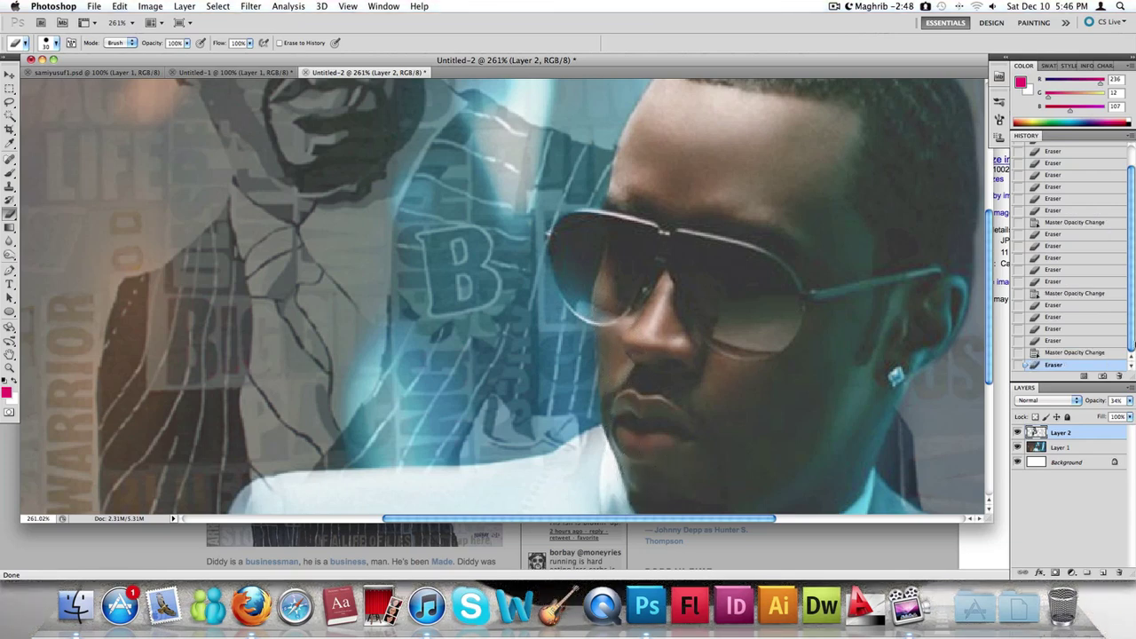
Raise Layer 2's opacity back to 100% and check the whole composition
{"action": "left_click", "coordinate": [1129, 402]}
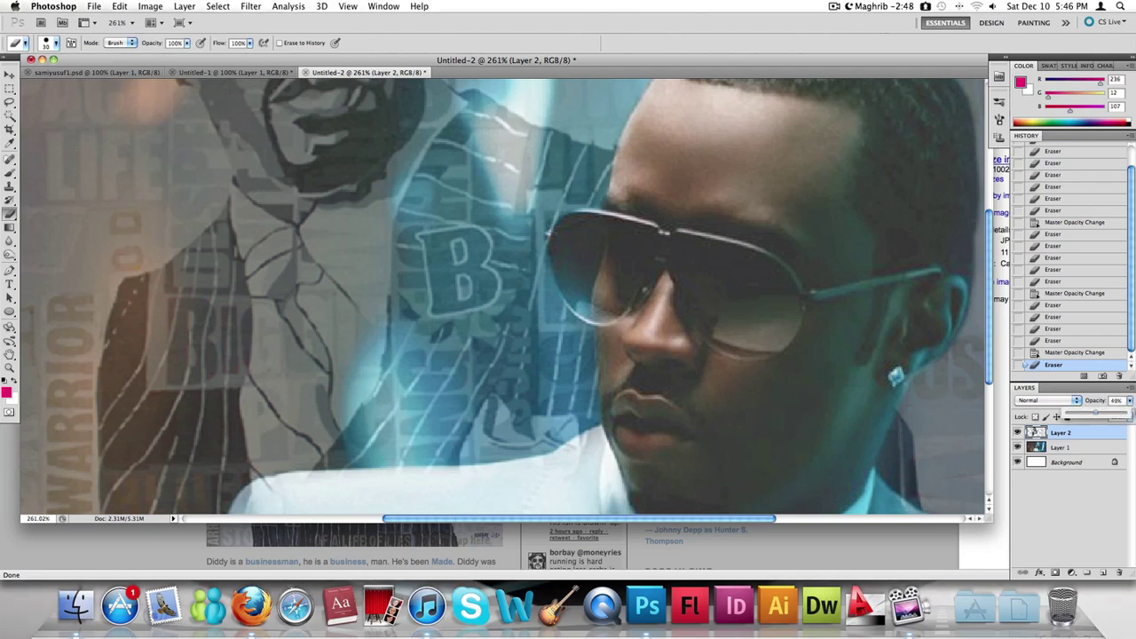
{"action": "left_click_drag", "start_coordinate": [1089, 416], "coordinate": [1128, 416]}
{"action": "key", "text": "super+0"}
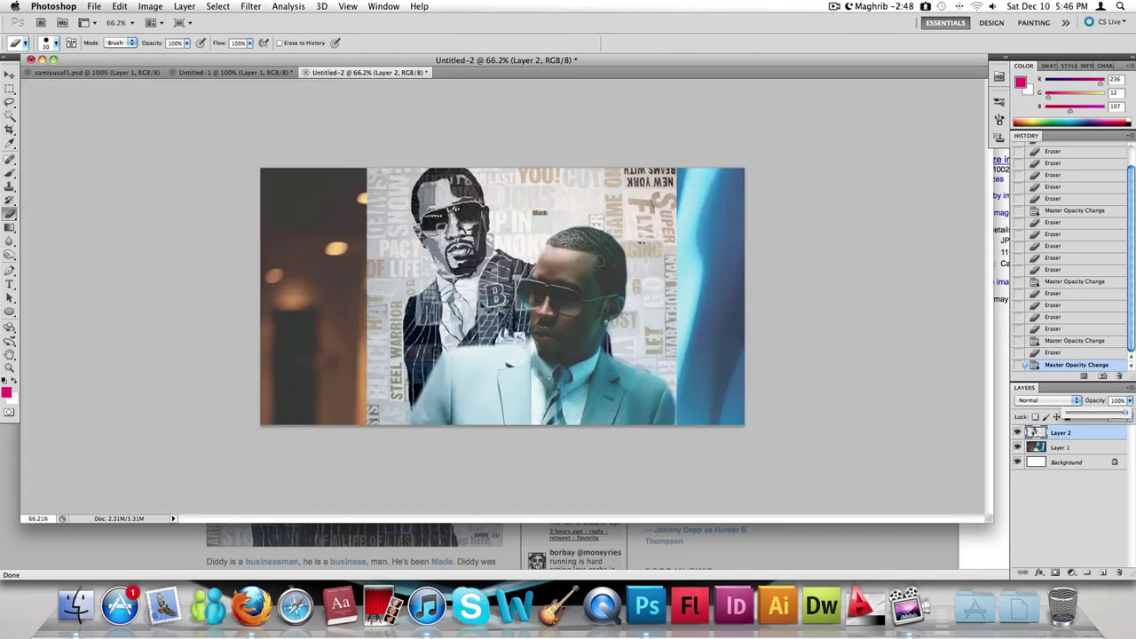
{"action": "key", "text": "super+plus"}
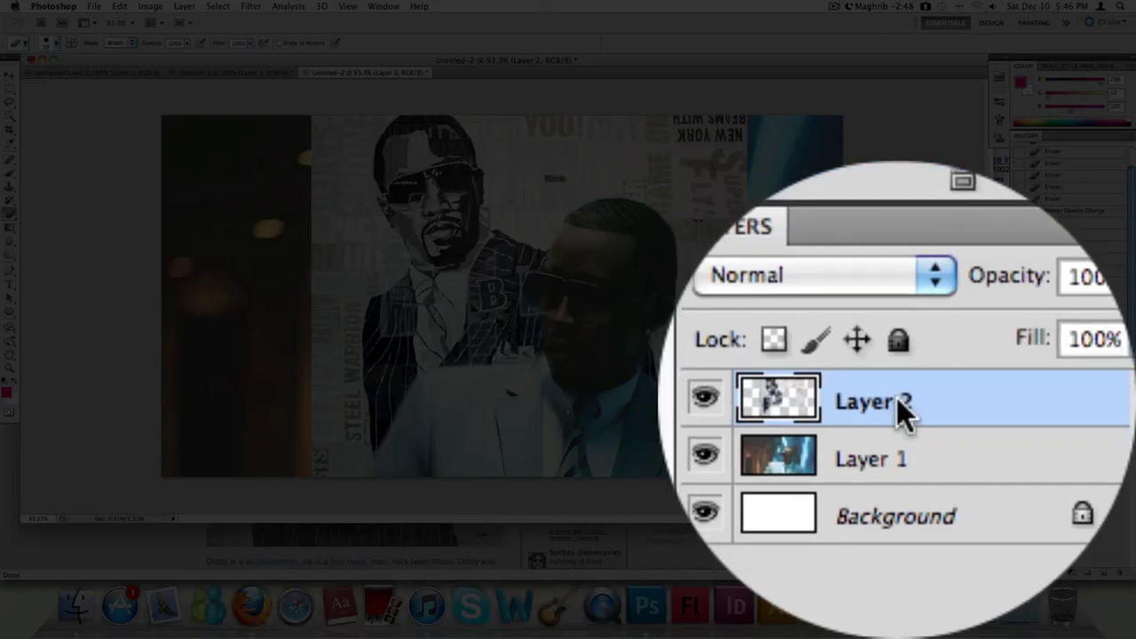
{"action": "right_click", "coordinate": [1067, 430]}
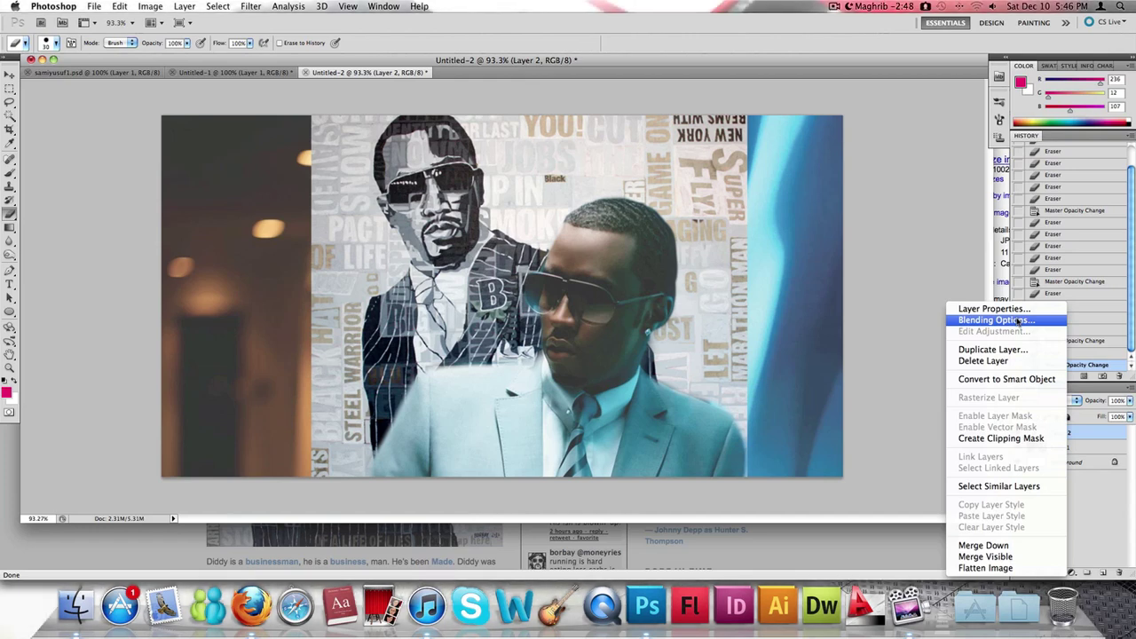
{"action": "left_click", "coordinate": [1020, 321]}
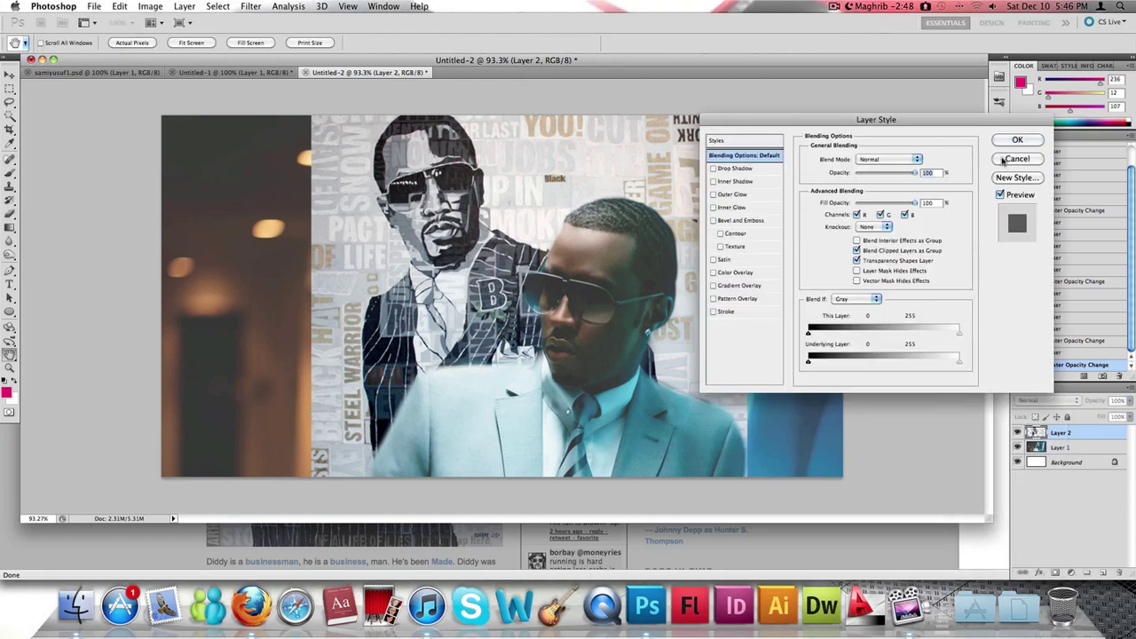
{"action": "left_click", "coordinate": [1005, 160]}
Open the blending options of Layer 2 and try the Darken and Multiply blend modes
{"action": "right_click", "coordinate": [1055, 434]}
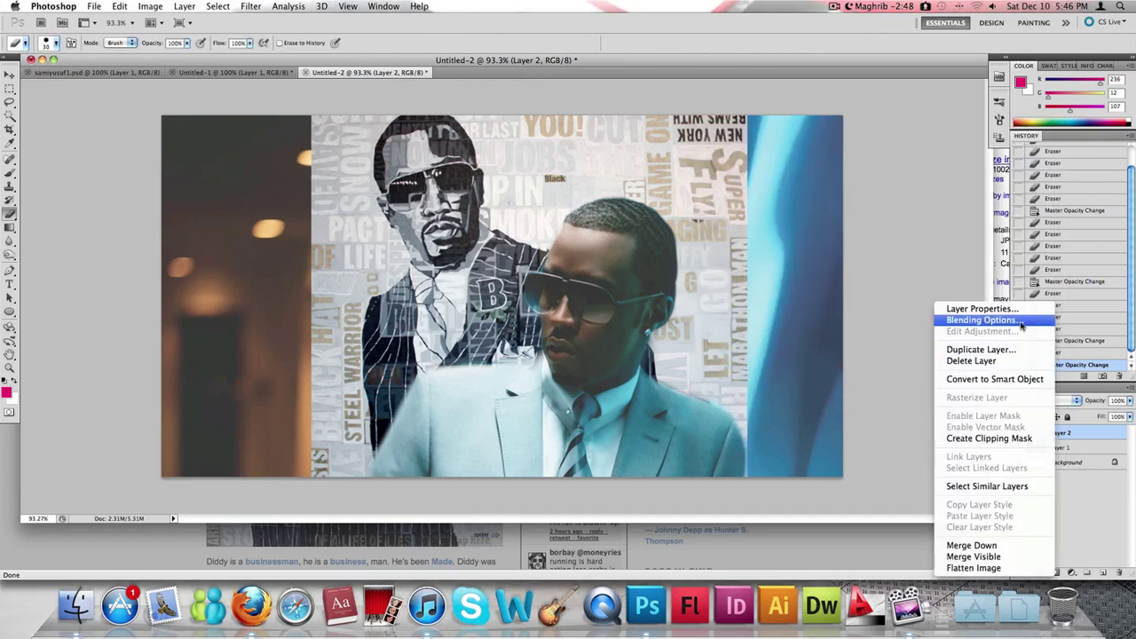
{"action": "left_click", "coordinate": [1020, 321]}
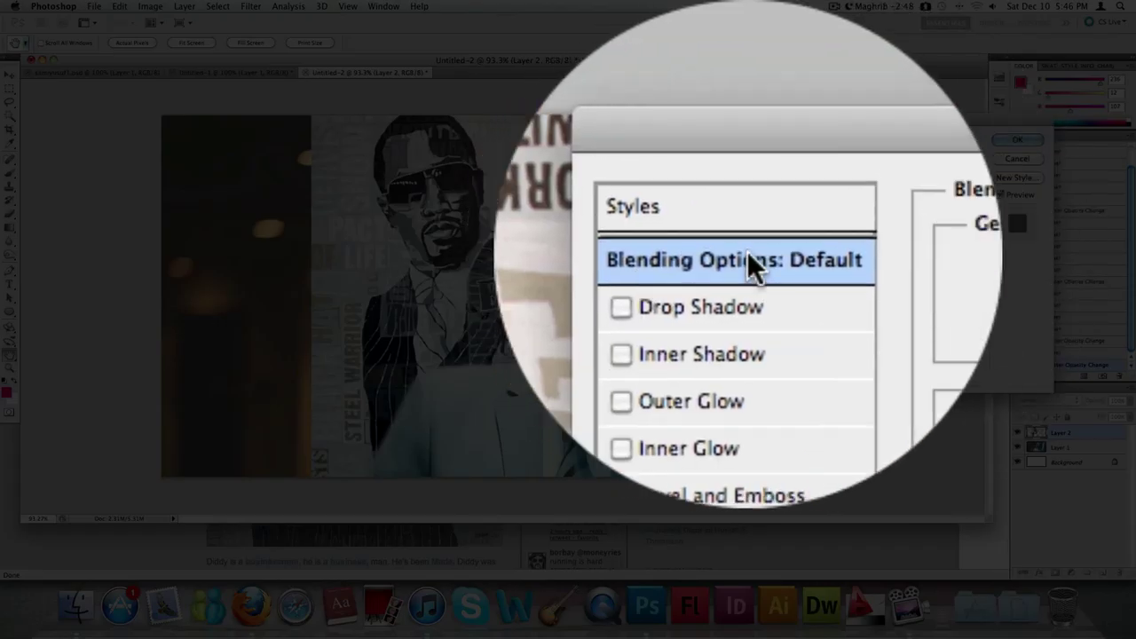
{"action": "left_click", "coordinate": [887, 159]}
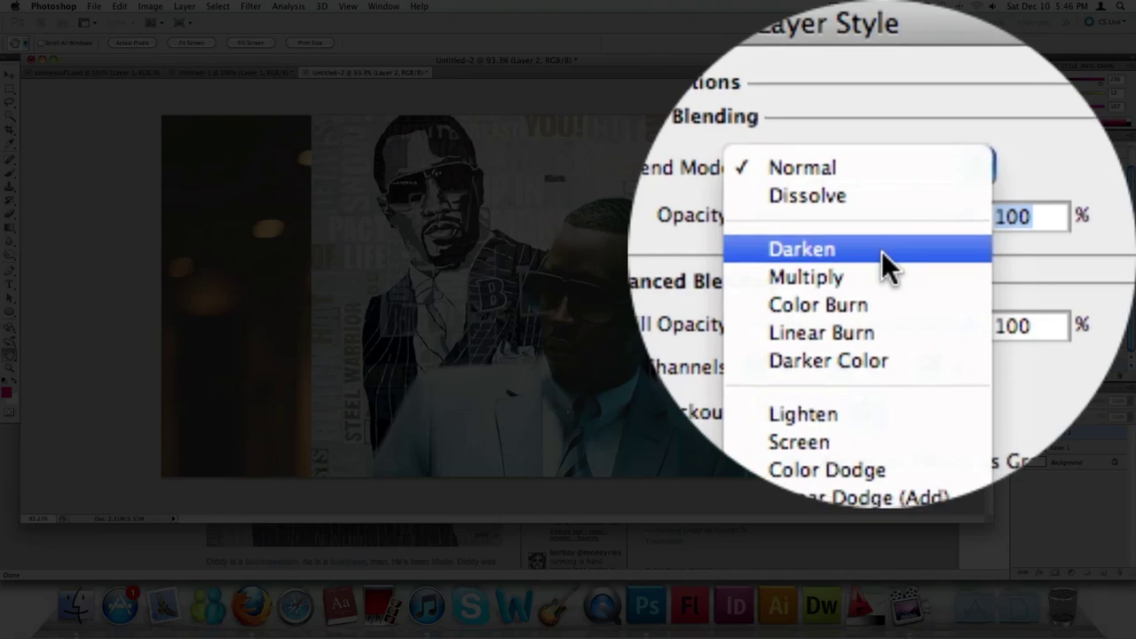
{"action": "left_click", "coordinate": [885, 328]}
{"action": "left_click", "coordinate": [909, 245]}
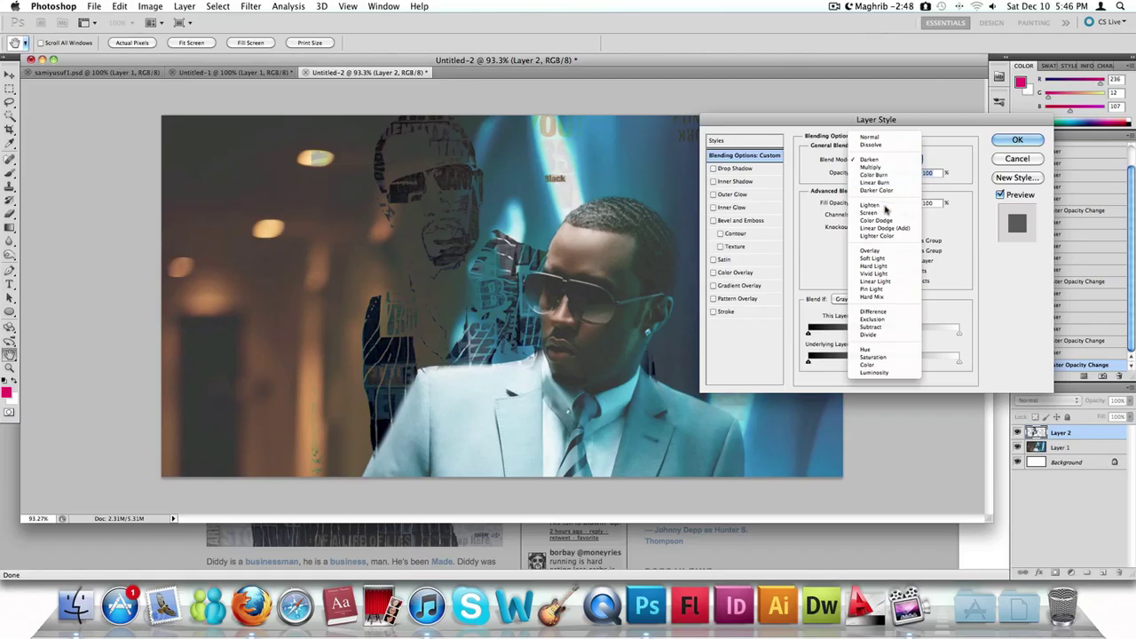
{"action": "left_click", "coordinate": [886, 168]}
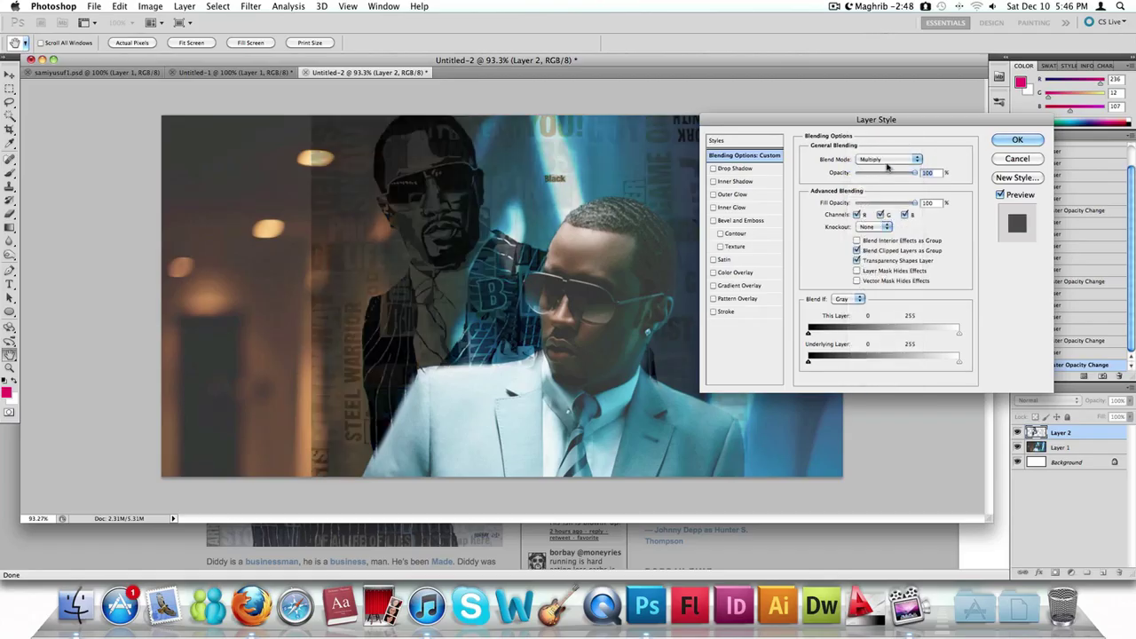
Try the Color Burn and Linear Burn blend modes on Layer 2
{"action": "left_click", "coordinate": [890, 157]}
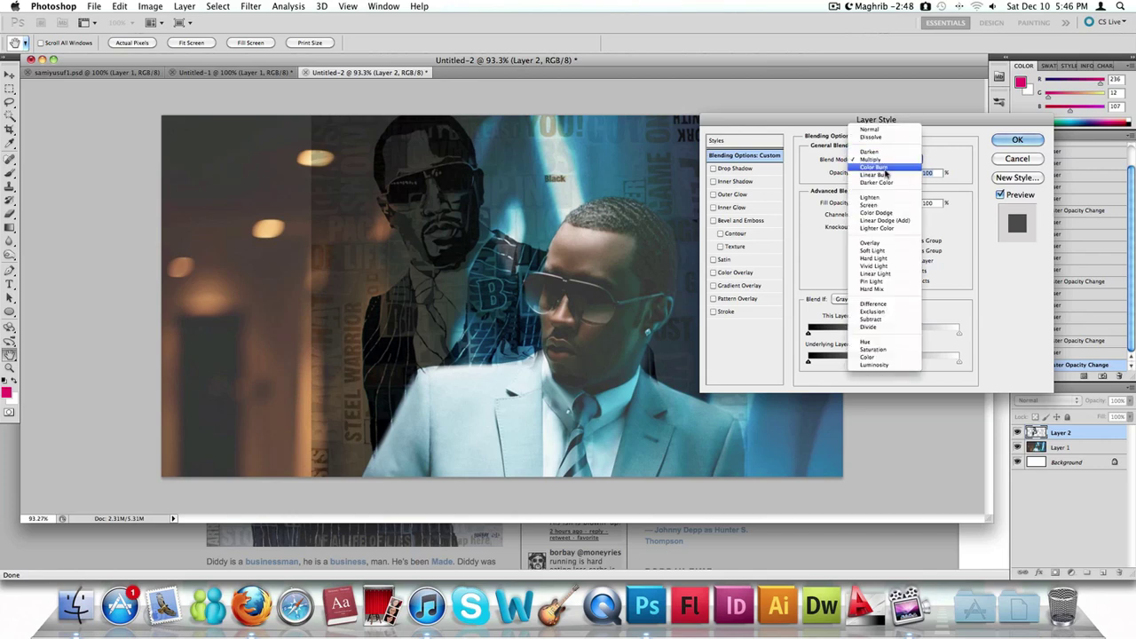
{"action": "left_click", "coordinate": [887, 159]}
{"action": "left_click", "coordinate": [889, 162]}
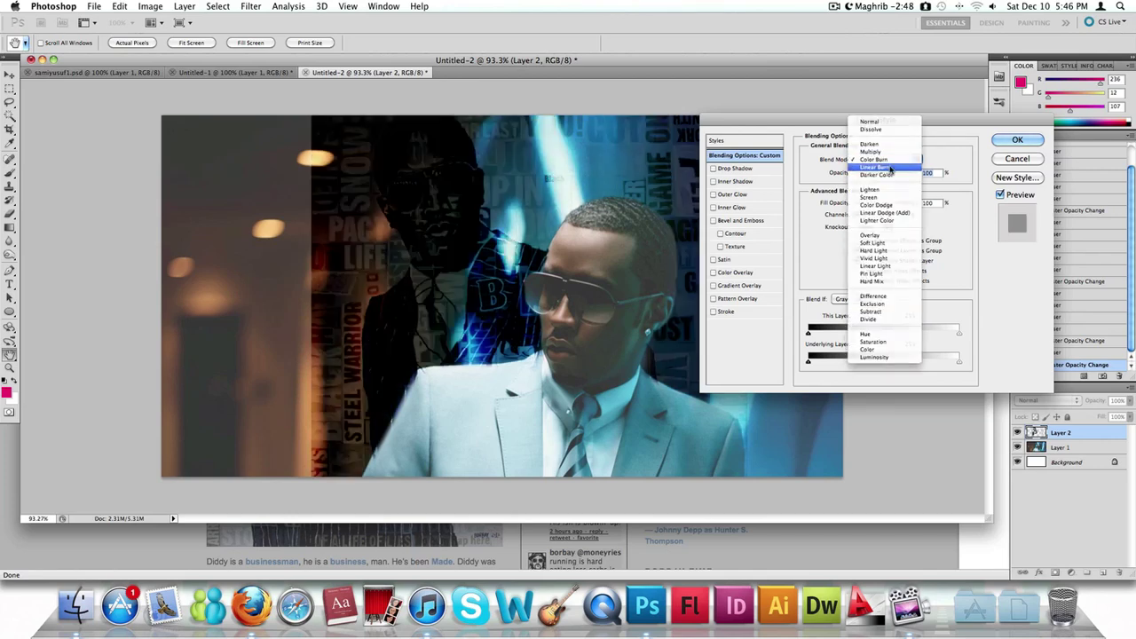
{"action": "left_click", "coordinate": [890, 168]}
Try the Lighten, Overlay and Soft Light blend modes on Layer 2
{"action": "left_click", "coordinate": [889, 161]}
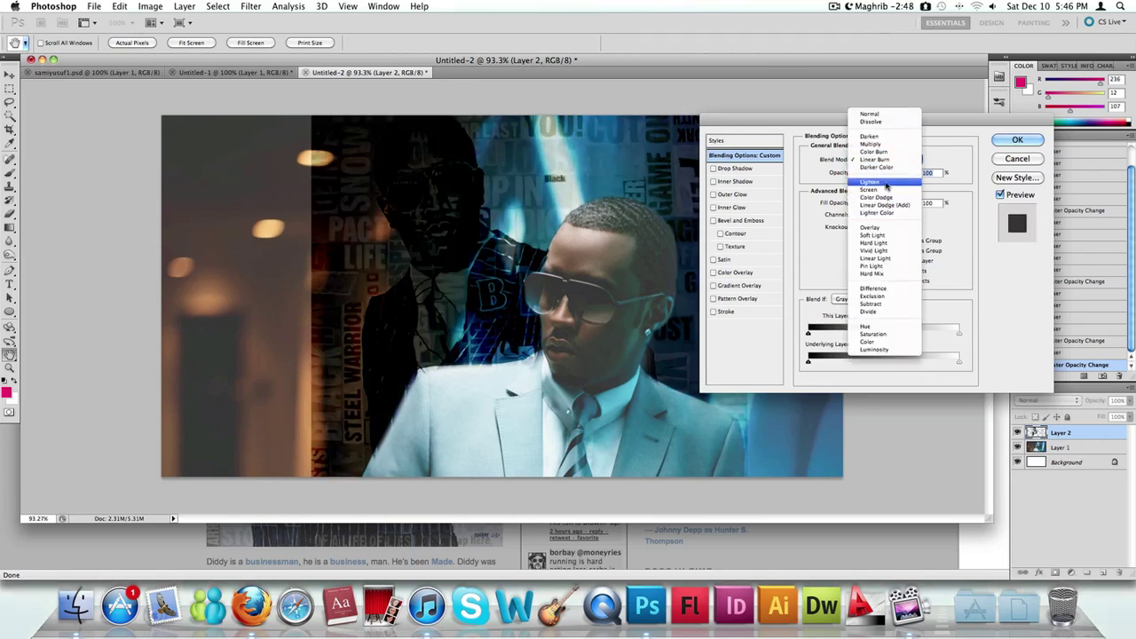
{"action": "left_click", "coordinate": [887, 179]}
{"action": "left_click", "coordinate": [888, 161]}
{"action": "left_click", "coordinate": [884, 204]}
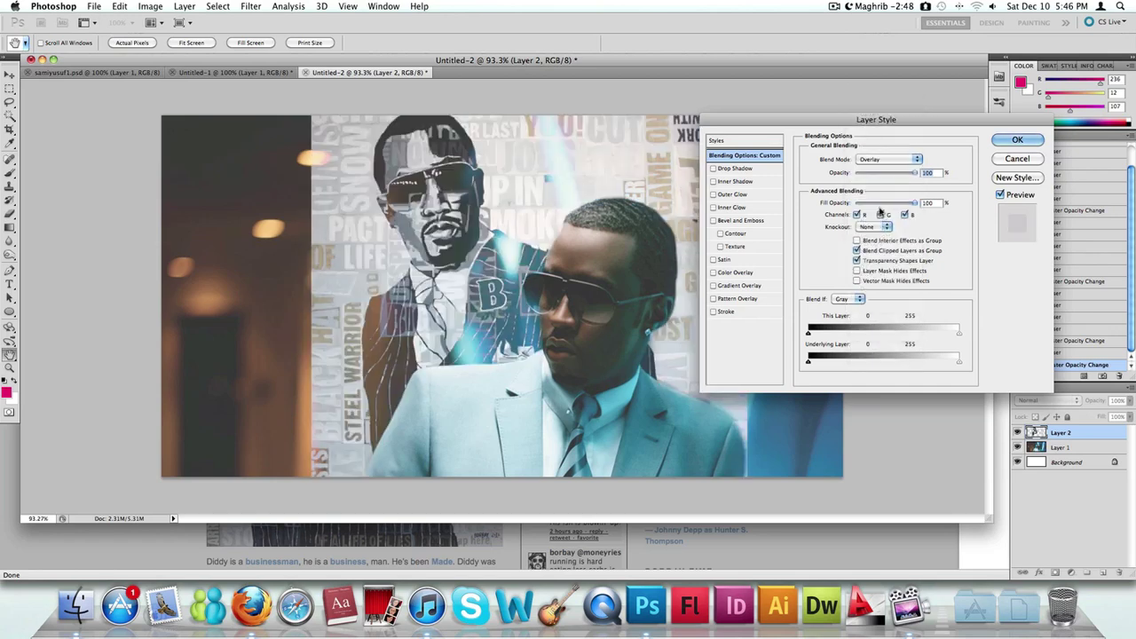
{"action": "left_click", "coordinate": [881, 161]}
{"action": "left_click", "coordinate": [883, 166]}
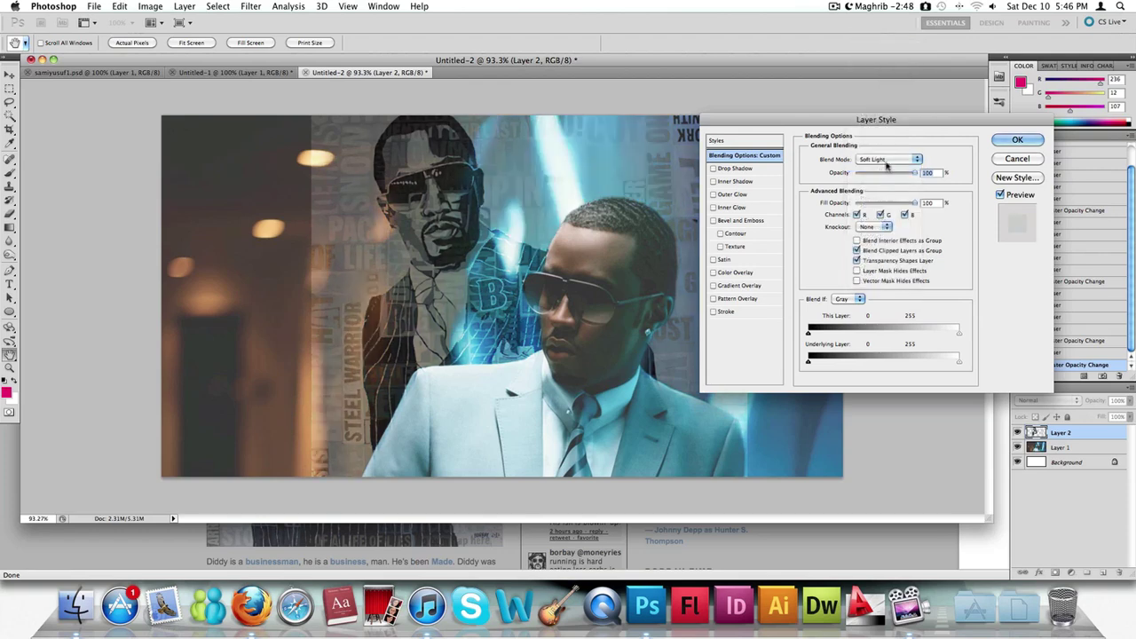
Try the Linear Light and Hard Mix blend modes on Layer 2
{"action": "left_click", "coordinate": [889, 161]}
{"action": "left_click", "coordinate": [883, 184]}
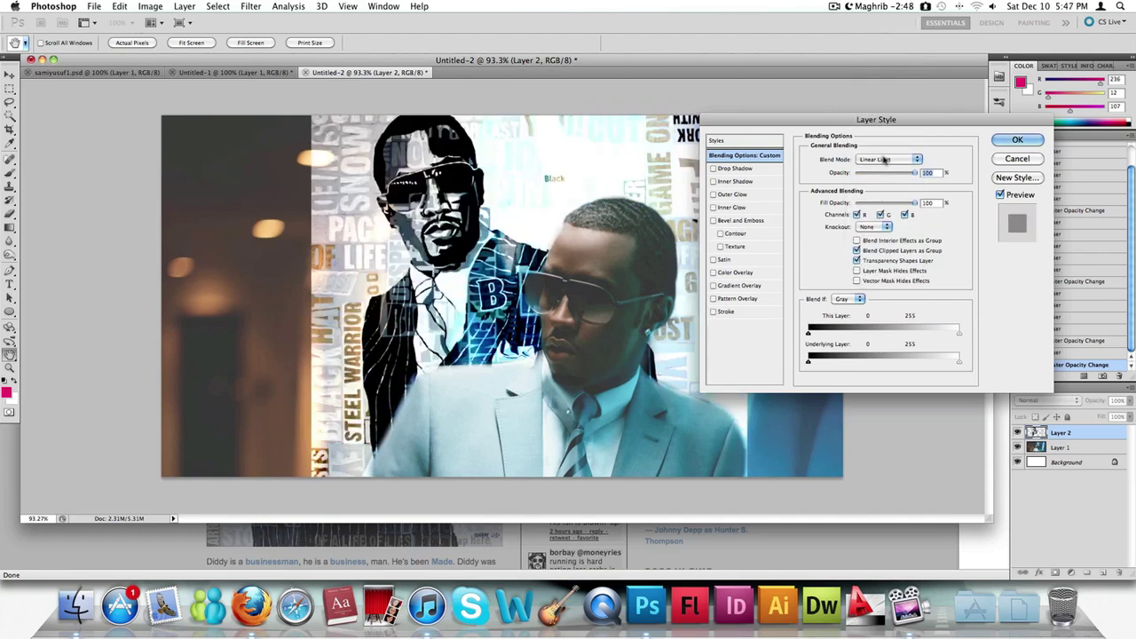
{"action": "left_click", "coordinate": [883, 160]}
{"action": "left_click", "coordinate": [882, 187]}
{"action": "left_click", "coordinate": [885, 161]}
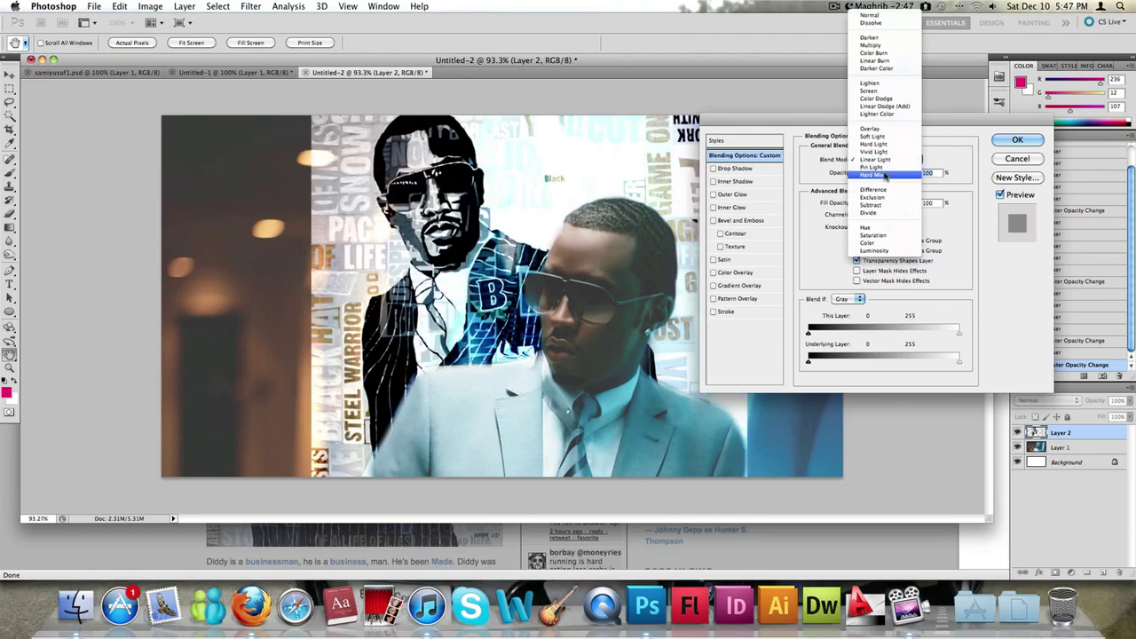
{"action": "left_click", "coordinate": [885, 160]}
{"action": "left_click", "coordinate": [884, 160]}
{"action": "left_click", "coordinate": [883, 175]}
Try the Difference, Subtract and Luminosity blend modes on Layer 2
{"action": "left_click", "coordinate": [881, 160]}
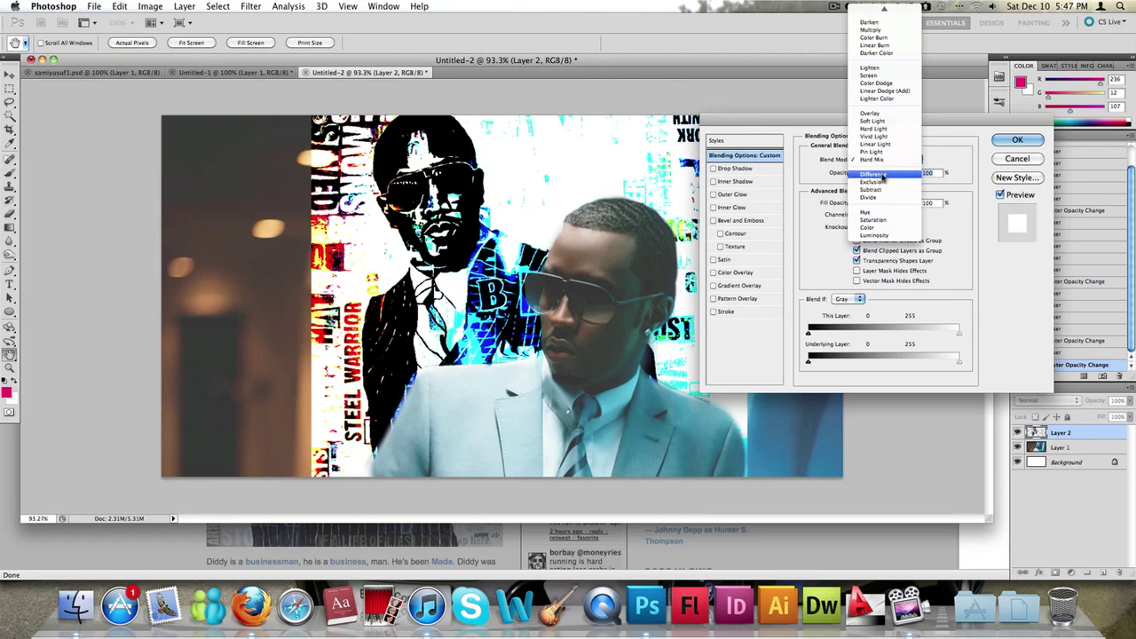
{"action": "left_click", "coordinate": [881, 175]}
{"action": "left_click", "coordinate": [883, 161]}
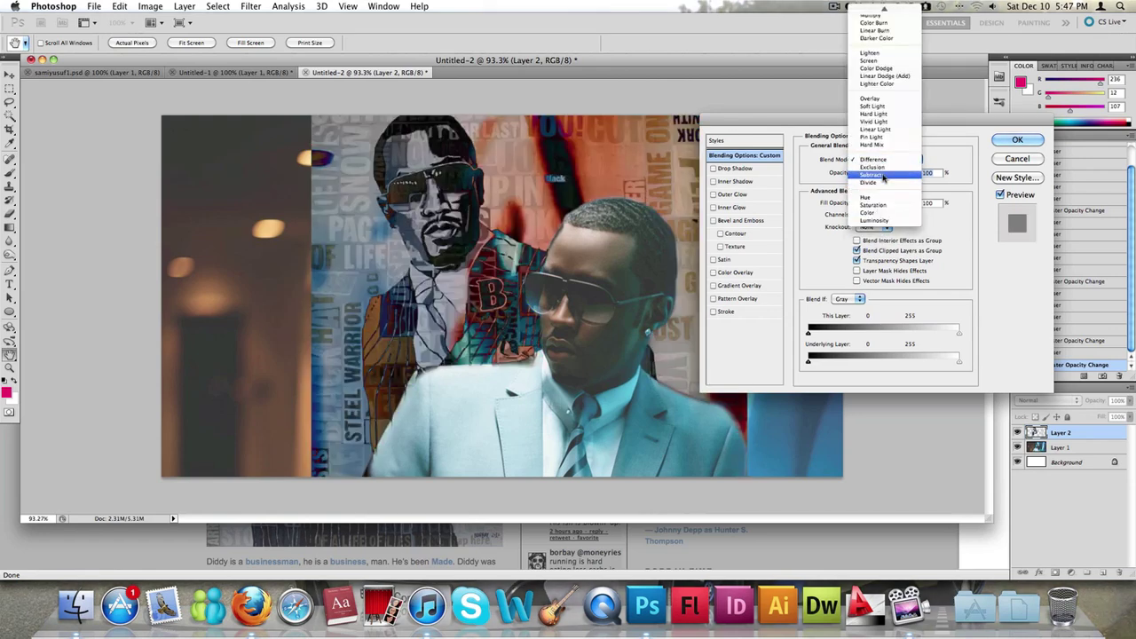
{"action": "left_click", "coordinate": [877, 174]}
{"action": "left_click", "coordinate": [879, 159]}
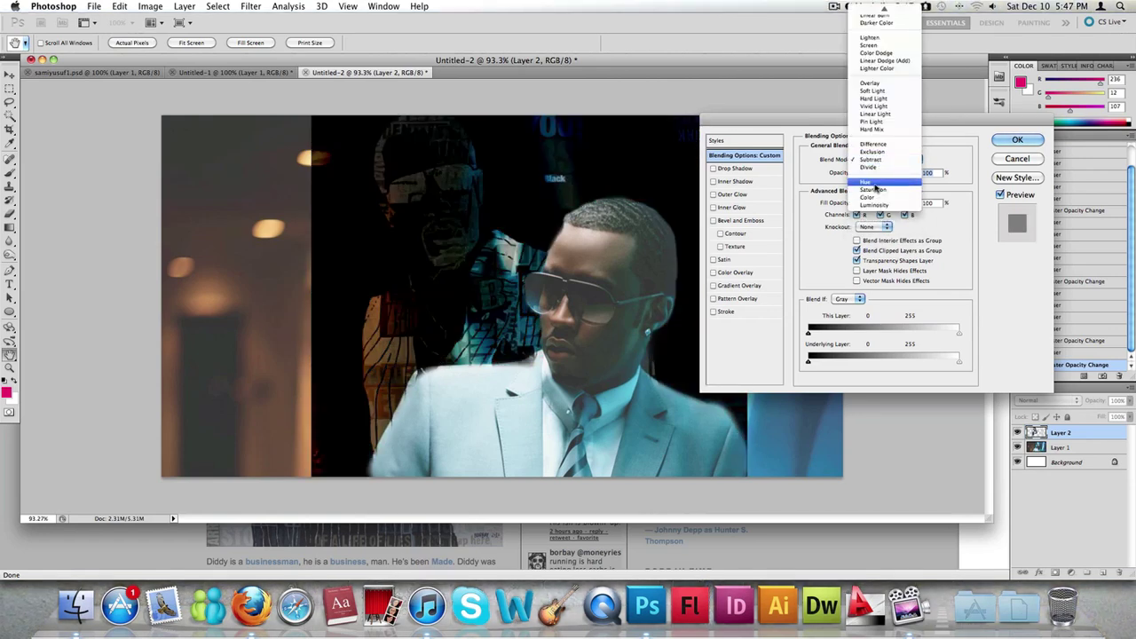
{"action": "left_click", "coordinate": [875, 184]}
{"action": "left_click", "coordinate": [879, 160]}
{"action": "left_click", "coordinate": [877, 183]}
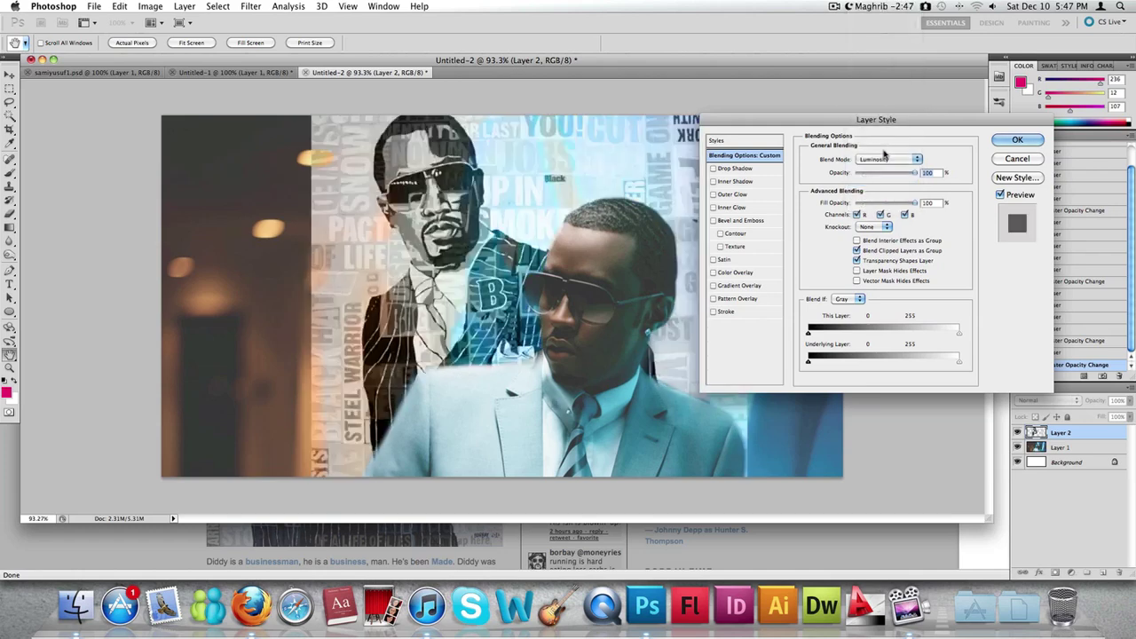
Try the Color Burn and Darker Color blend modes on Layer 2
{"action": "left_click", "coordinate": [882, 161]}
{"action": "scroll", "coordinate": [880, 151], "scroll_direction": "up", "scroll_amount": 3}
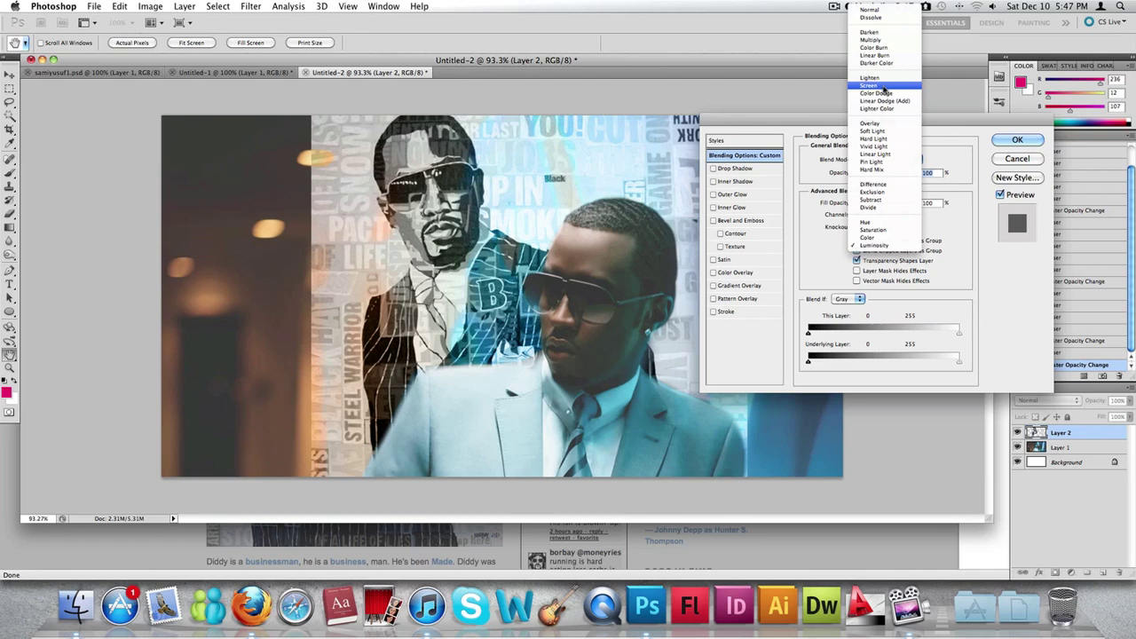
{"action": "left_click", "coordinate": [883, 48]}
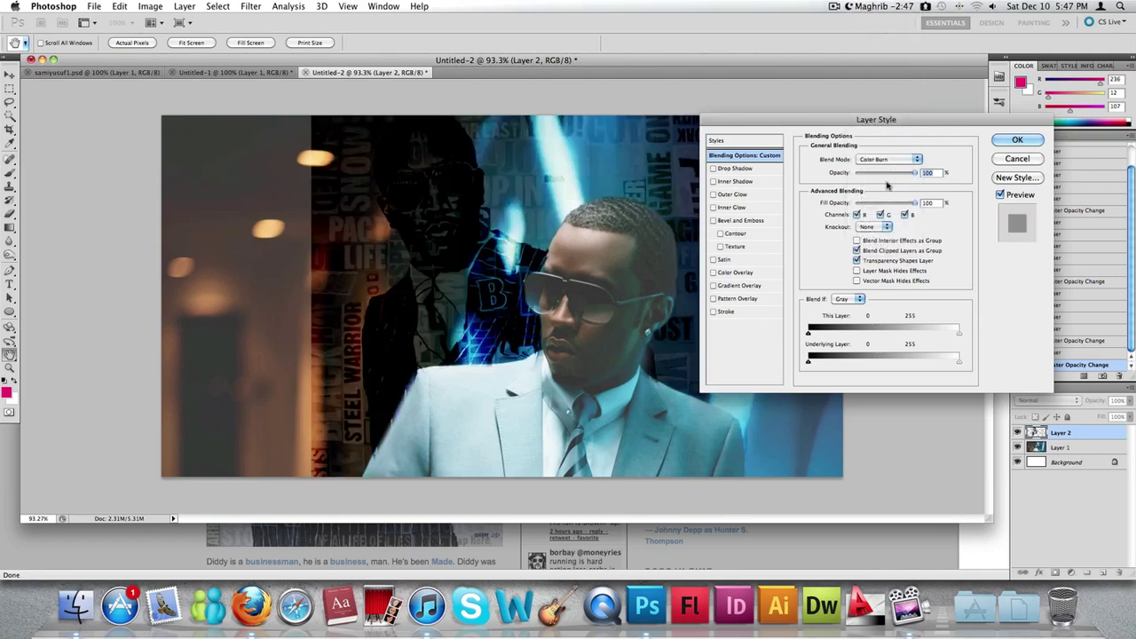
{"action": "left_click", "coordinate": [888, 159]}
{"action": "left_click", "coordinate": [884, 147]}
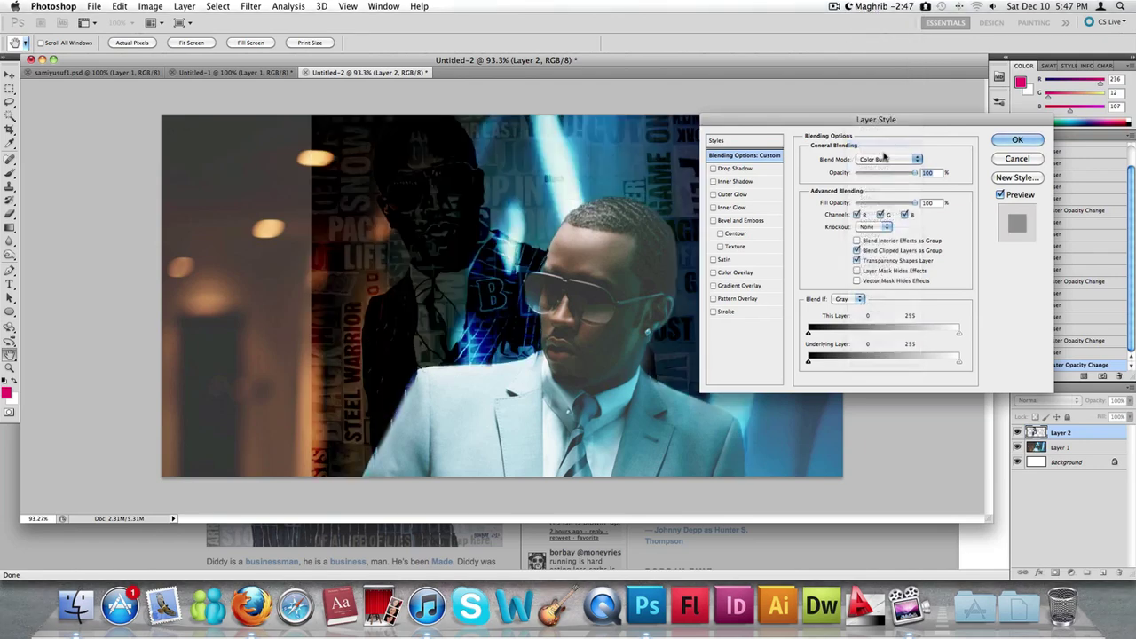
{"action": "left_click", "coordinate": [885, 159]}
{"action": "left_click", "coordinate": [884, 191]}
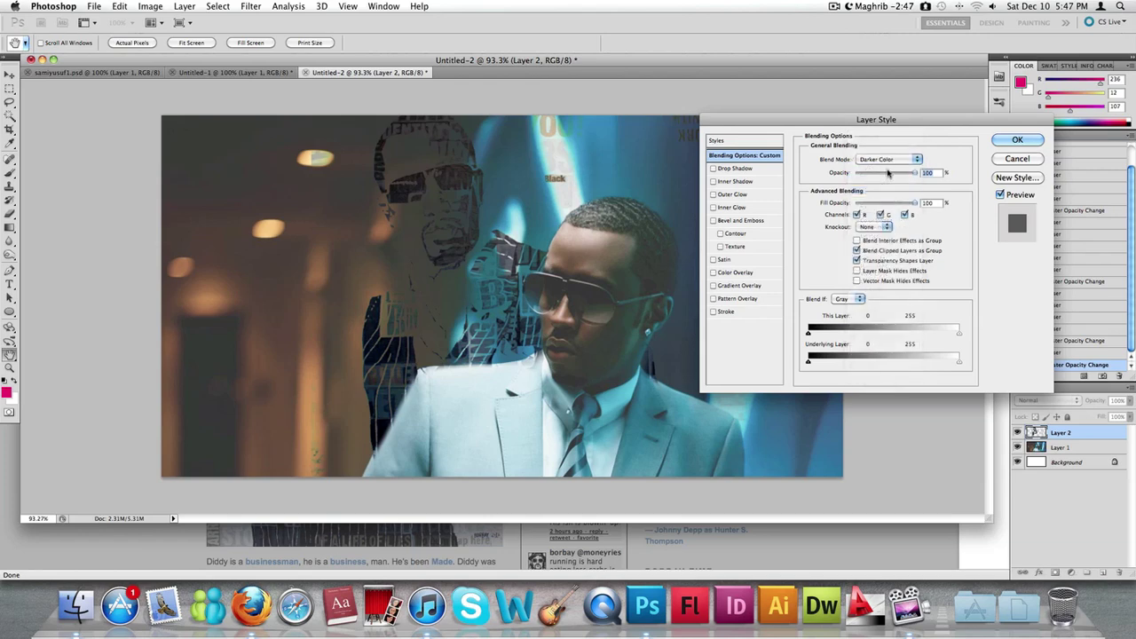
Try the Lighten, Linear Dodge (Add), Color Dodge and Screen blend modes on Layer 2
{"action": "left_click", "coordinate": [887, 159]}
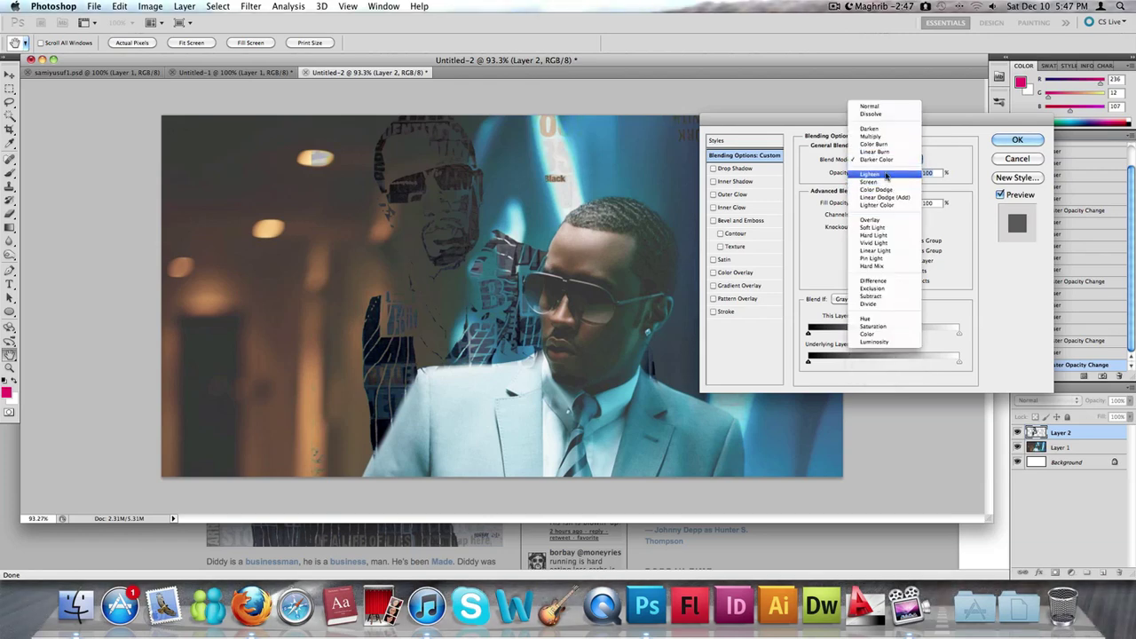
{"action": "left_click", "coordinate": [888, 174]}
{"action": "left_click", "coordinate": [887, 159]}
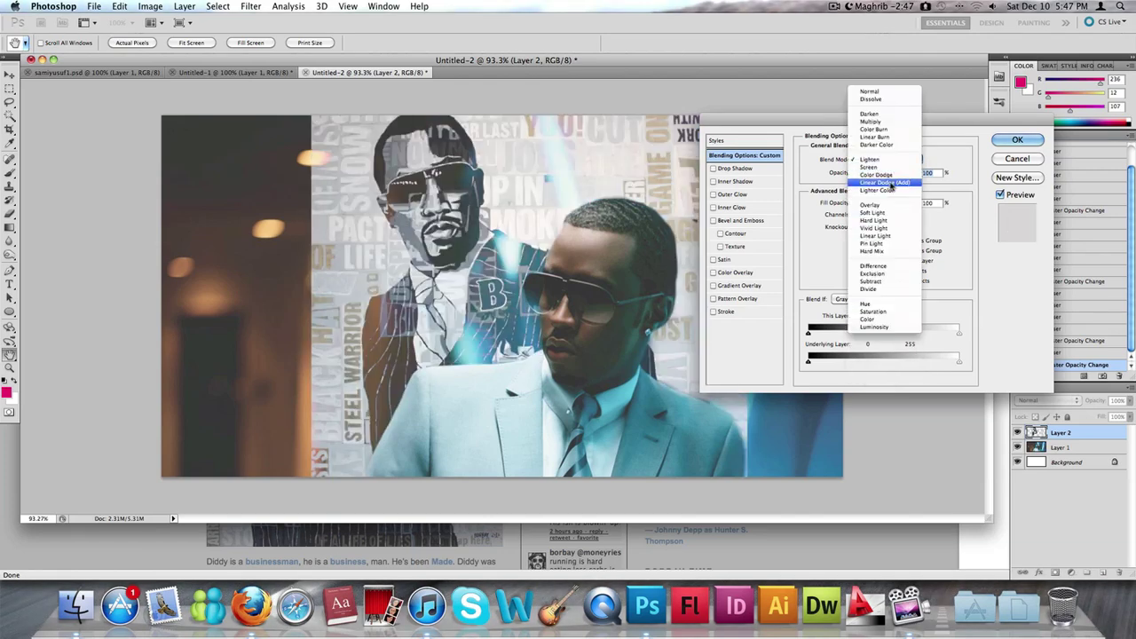
{"action": "left_click", "coordinate": [890, 183]}
{"action": "left_click", "coordinate": [890, 161]}
{"action": "left_click", "coordinate": [887, 145]}
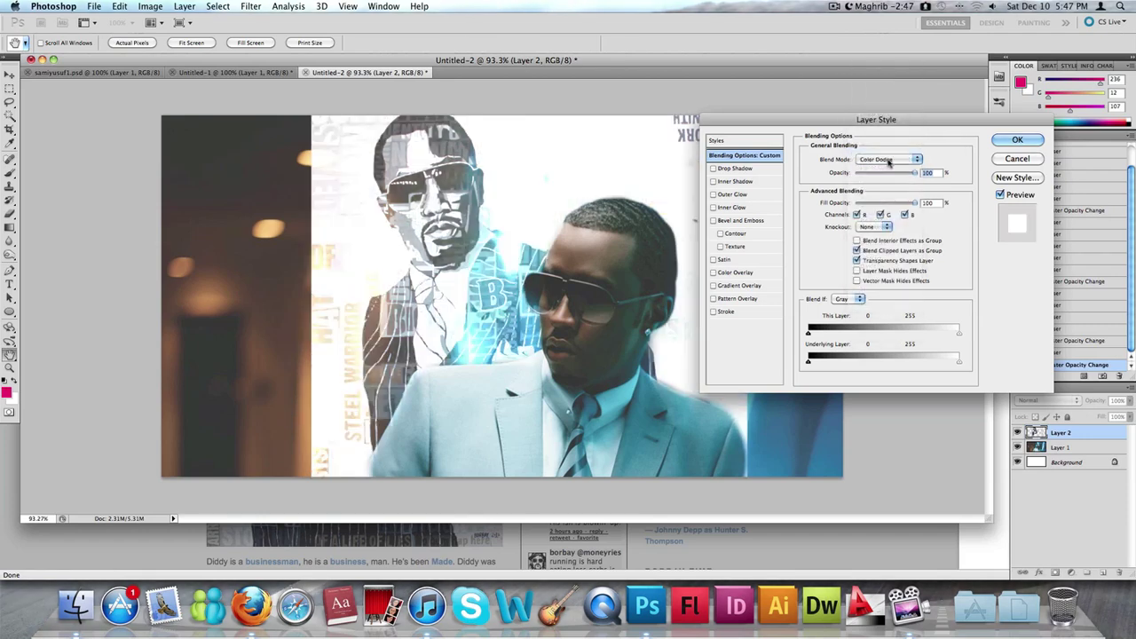
{"action": "left_click", "coordinate": [889, 159]}
{"action": "left_click", "coordinate": [889, 160]}
Set the blend mode of Layer 2 to Overlay
{"action": "left_click", "coordinate": [889, 161]}
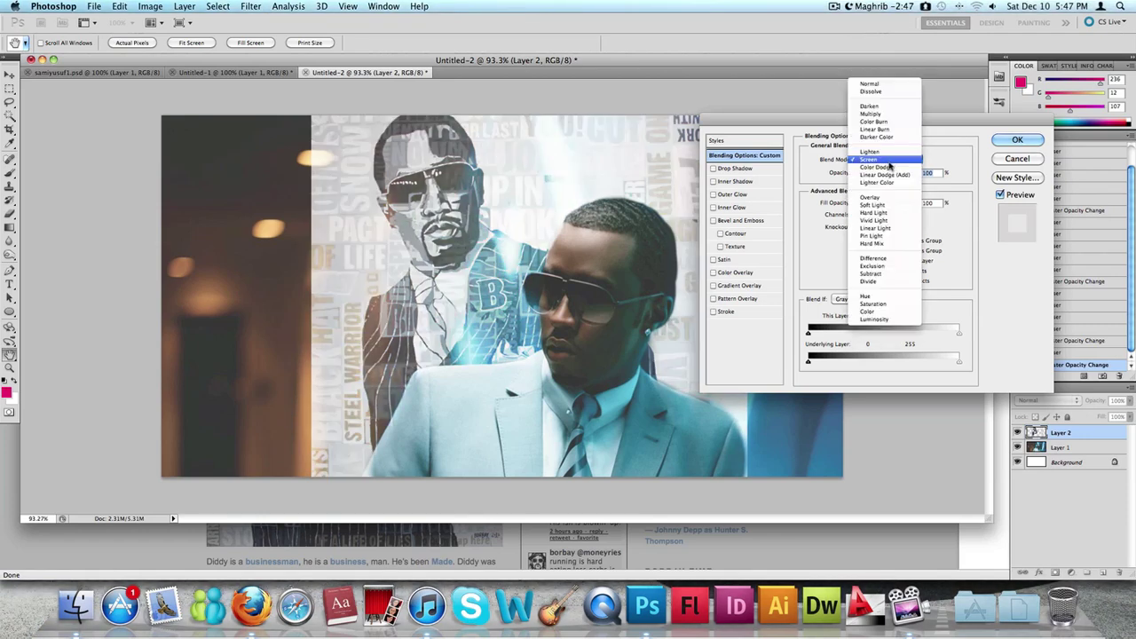
{"action": "left_click", "coordinate": [888, 198]}
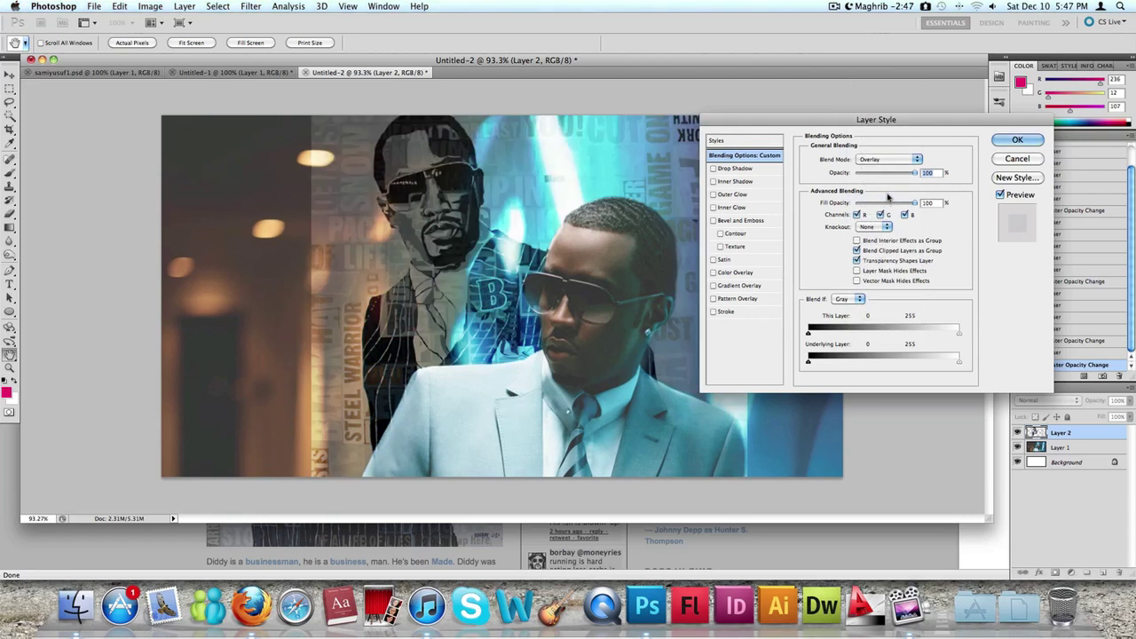
{"action": "left_click", "coordinate": [887, 159]}
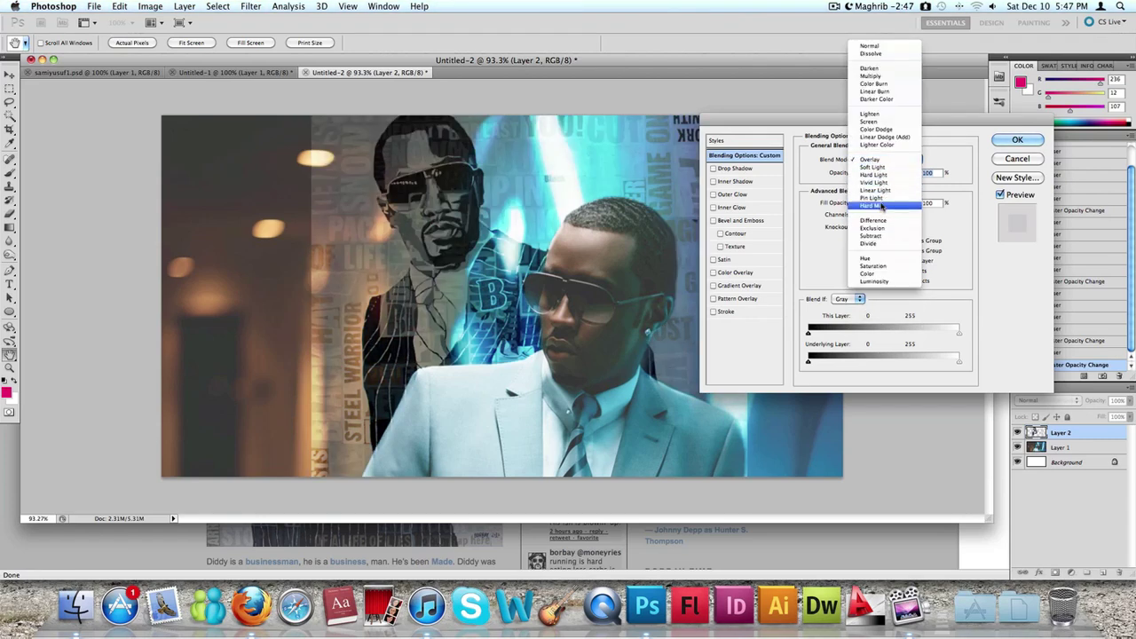
{"action": "left_click", "coordinate": [886, 161]}
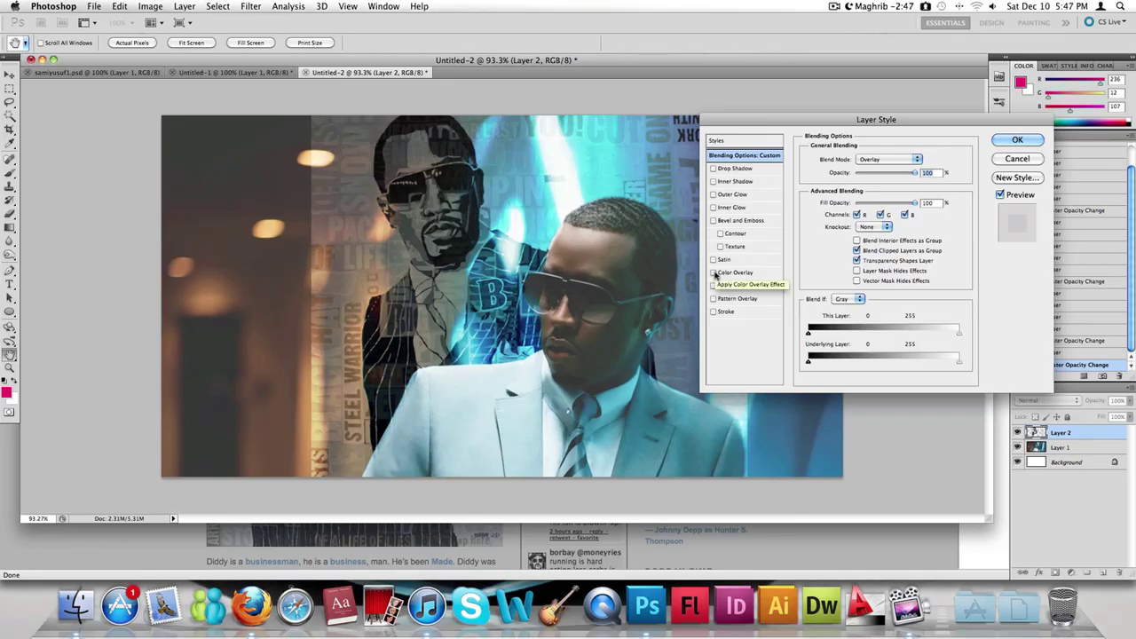
Add a Color Overlay effect to Layer 2 and set its colour to the blue #1353b3
{"action": "left_click", "coordinate": [713, 274]}
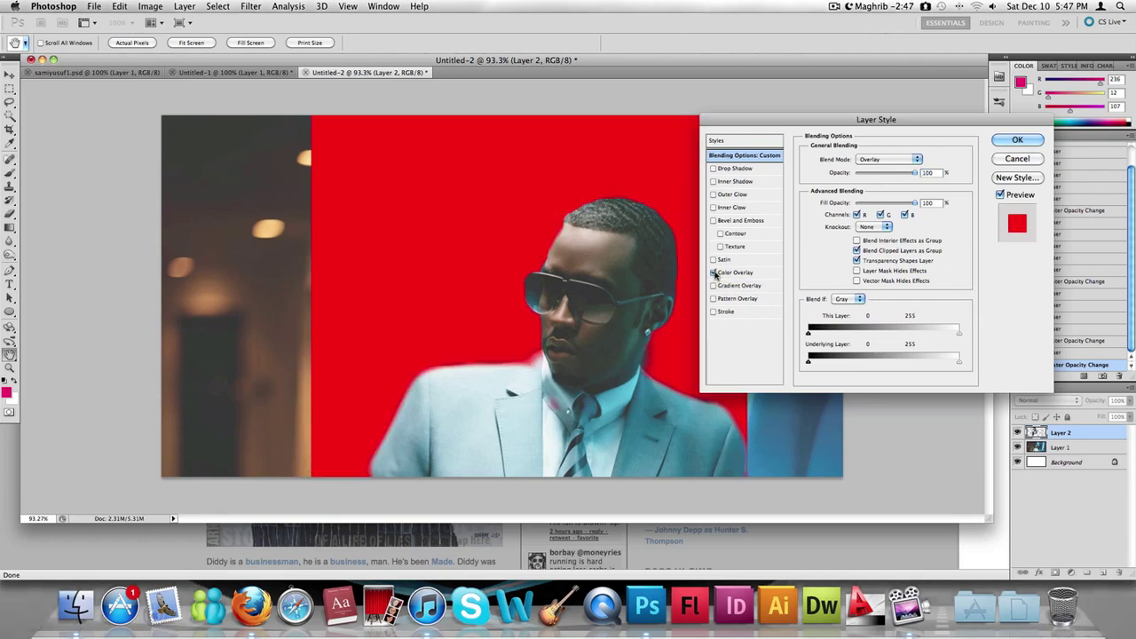
{"action": "left_click", "coordinate": [739, 273]}
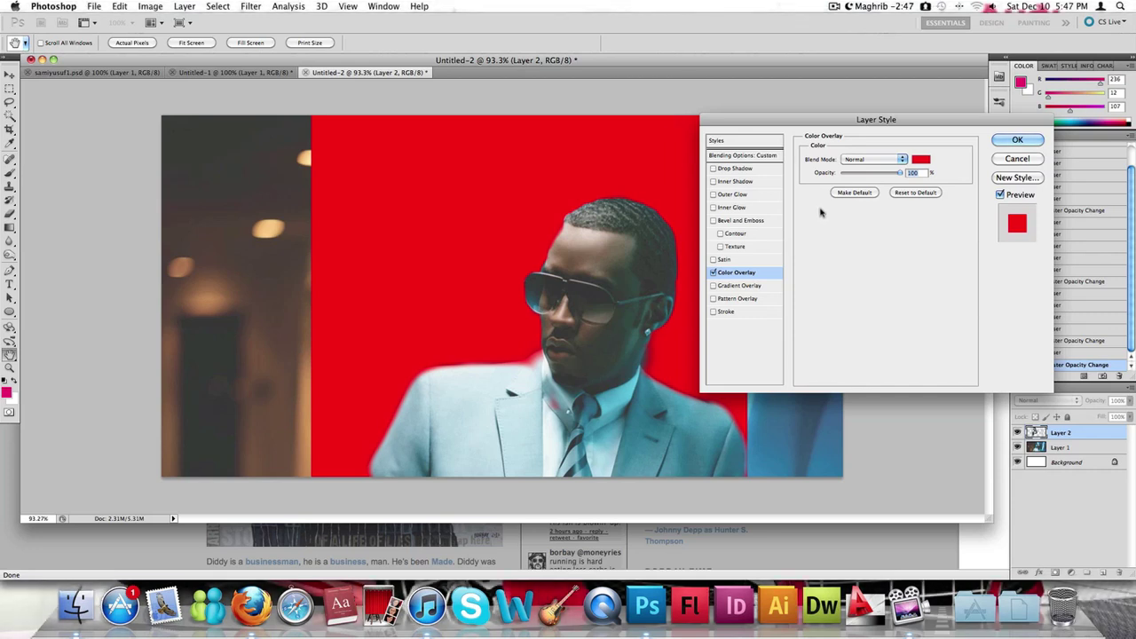
{"action": "left_click", "coordinate": [922, 161]}
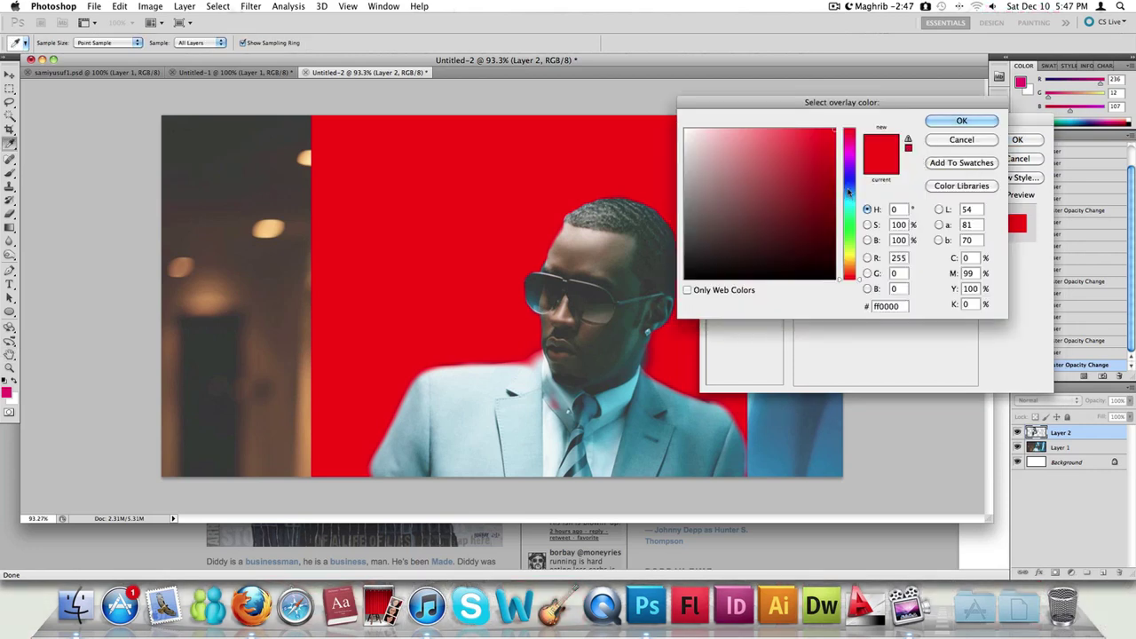
{"action": "left_click_drag", "start_coordinate": [848, 192], "coordinate": [850, 186]}
{"action": "left_click", "coordinate": [811, 189]}
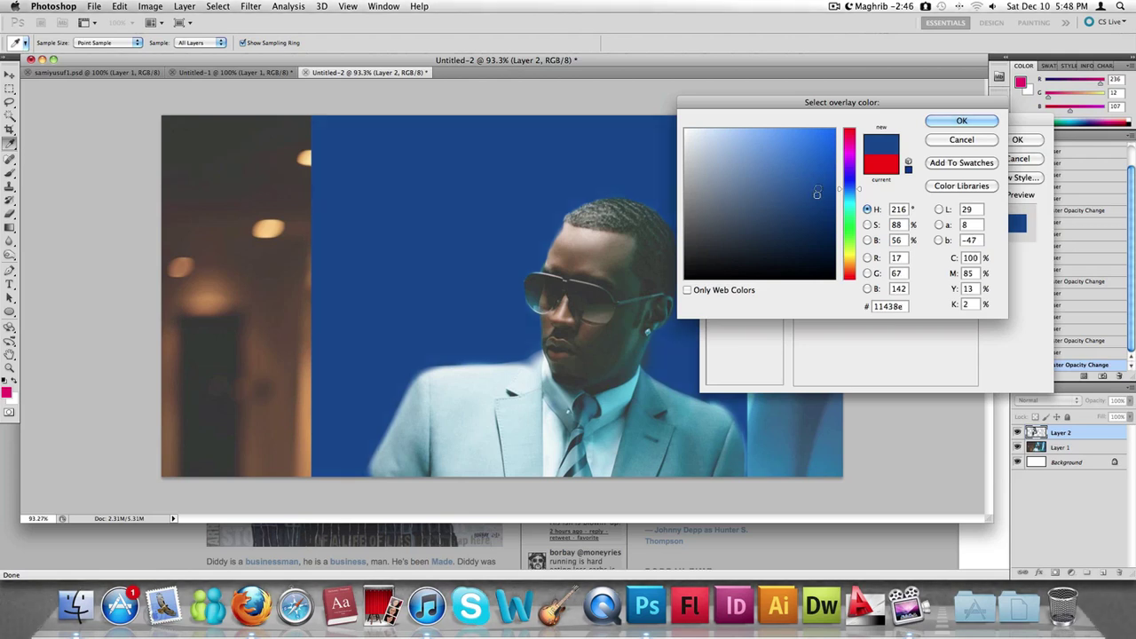
{"action": "left_click", "coordinate": [819, 179]}
{"action": "left_click", "coordinate": [820, 169]}
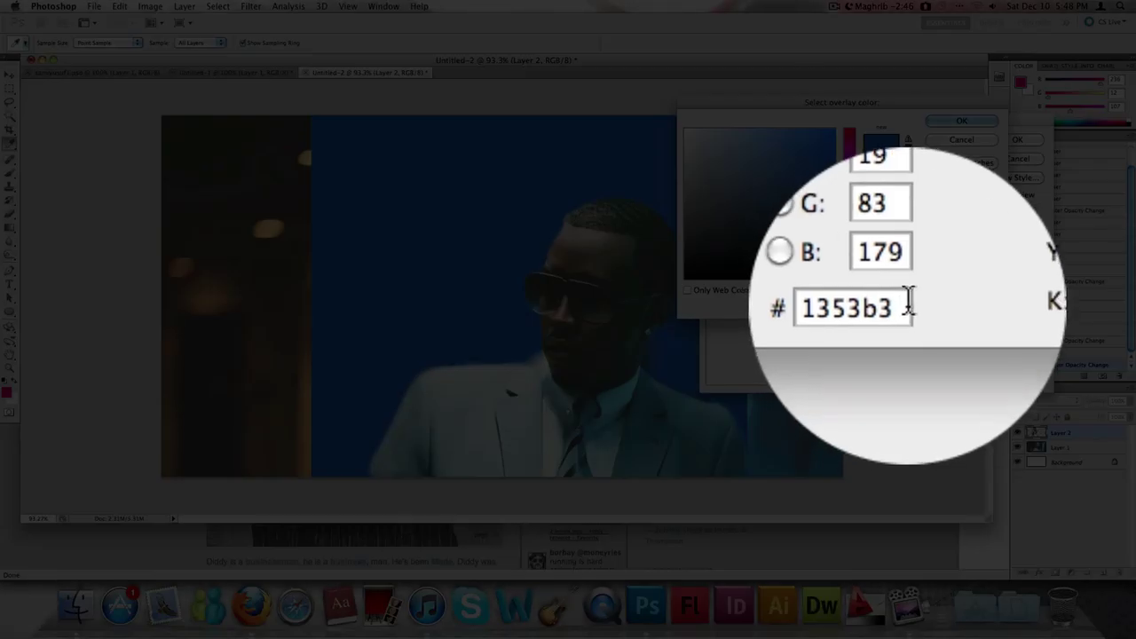
{"action": "left_click_drag", "start_coordinate": [903, 307], "coordinate": [870, 301]}
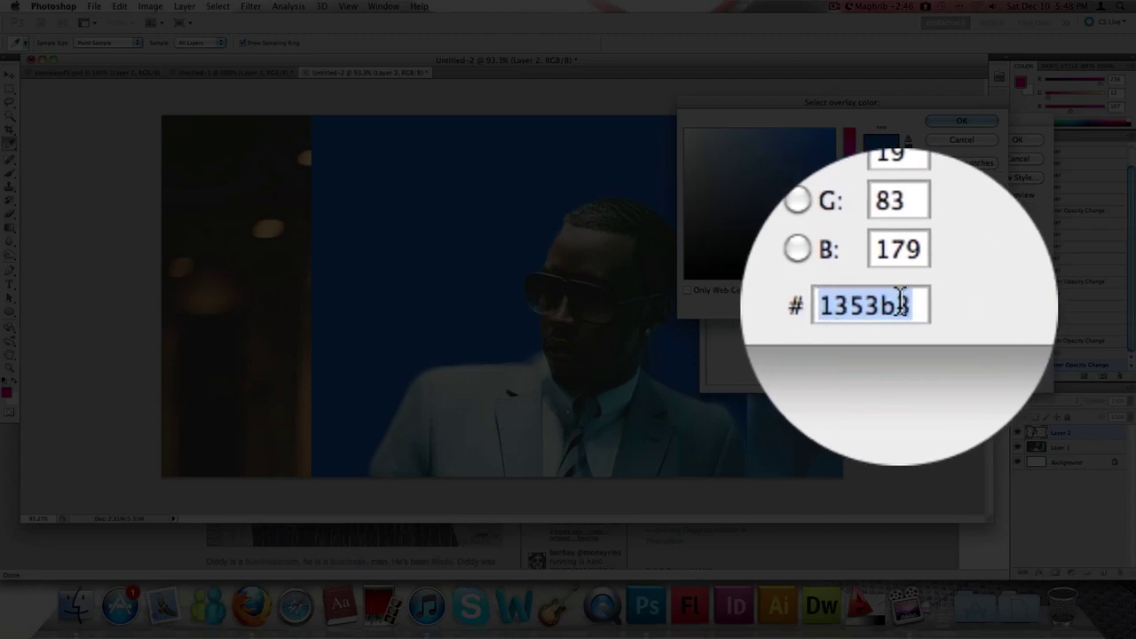
{"action": "left_click", "coordinate": [903, 305]}
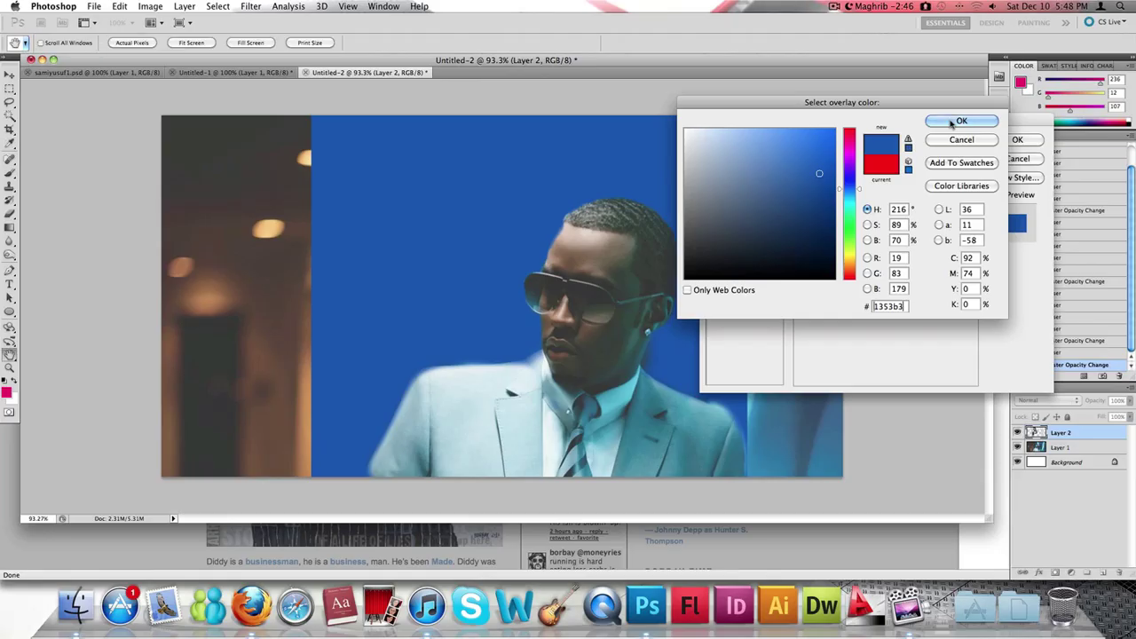
{"action": "left_click", "coordinate": [961, 121]}
Try the Multiply and Lighten blend modes for the blue Color Overlay effect
{"action": "left_click", "coordinate": [878, 160]}
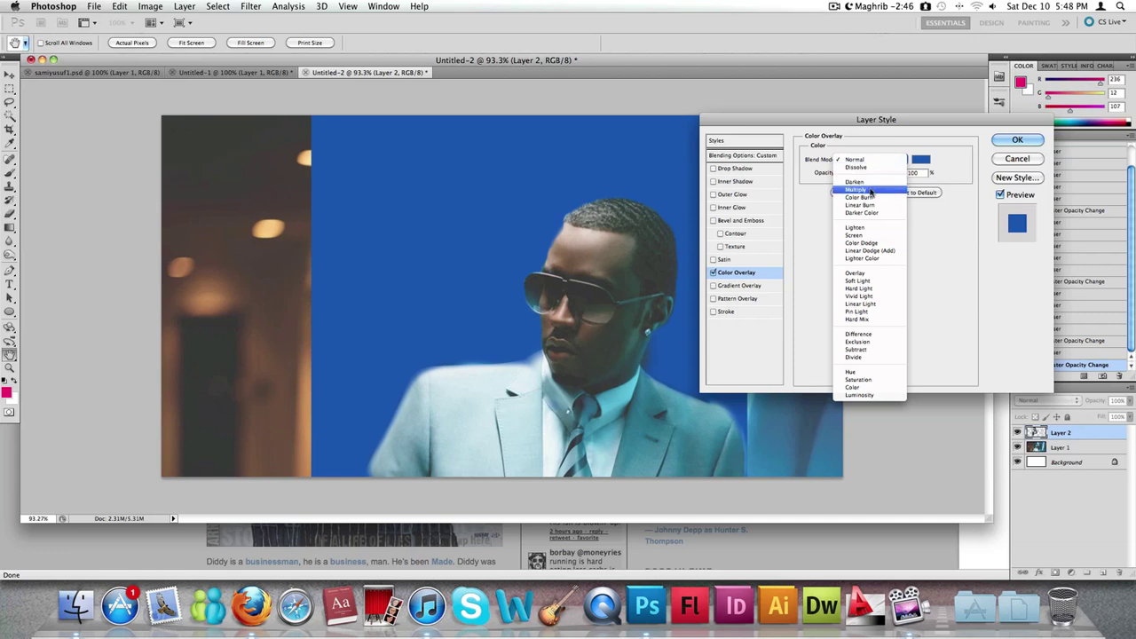
{"action": "left_click", "coordinate": [870, 191]}
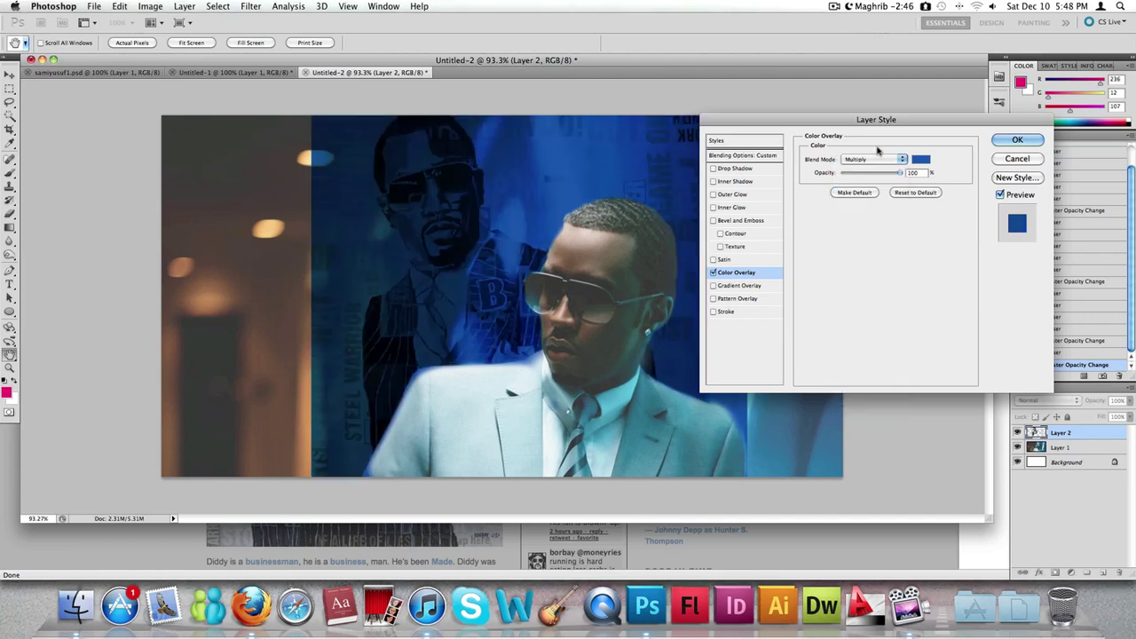
{"action": "left_click", "coordinate": [875, 159]}
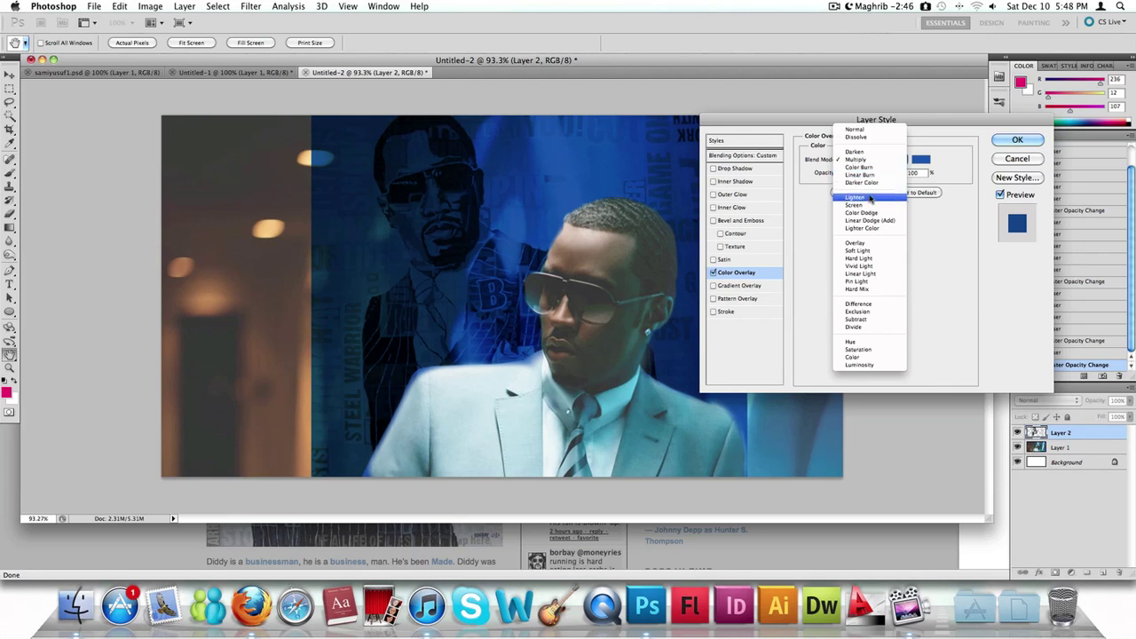
{"action": "left_click", "coordinate": [870, 197]}
Set the Color Overlay effect's blend mode to Overlay at 100% opacity and apply the layer style
{"action": "left_click", "coordinate": [872, 160]}
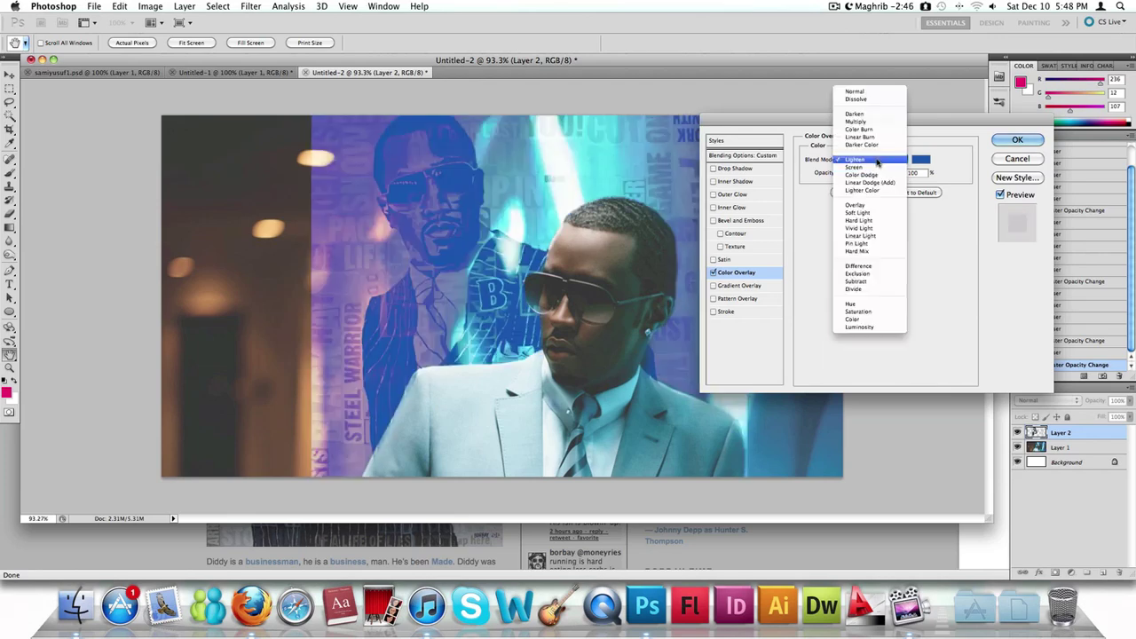
{"action": "left_click", "coordinate": [872, 206]}
{"action": "left_click", "coordinate": [872, 159]}
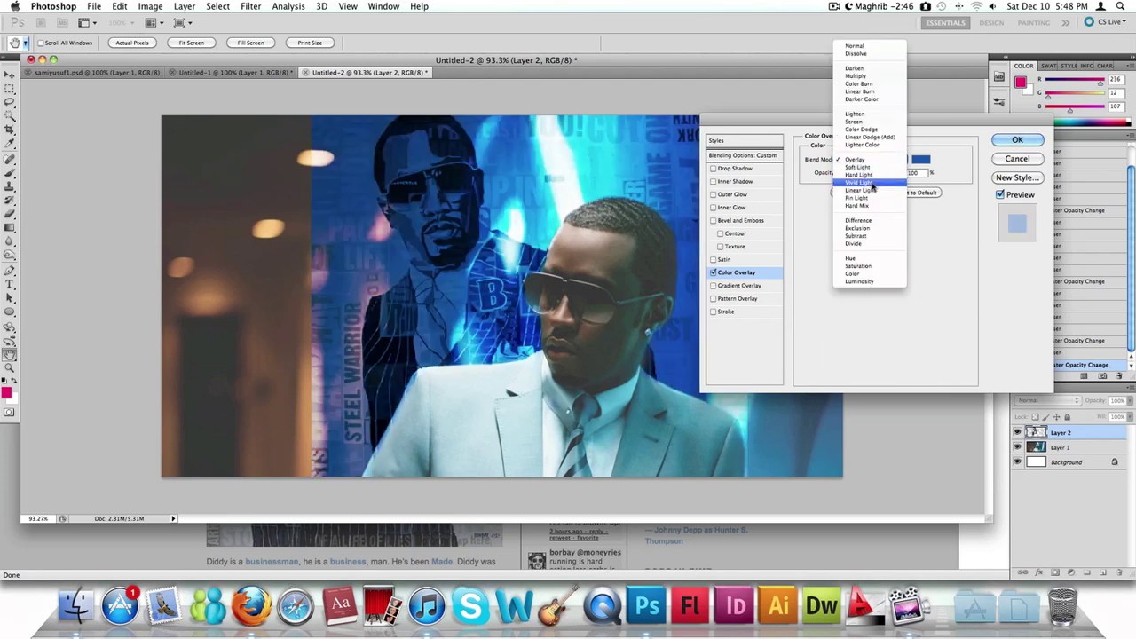
{"action": "left_click", "coordinate": [959, 219]}
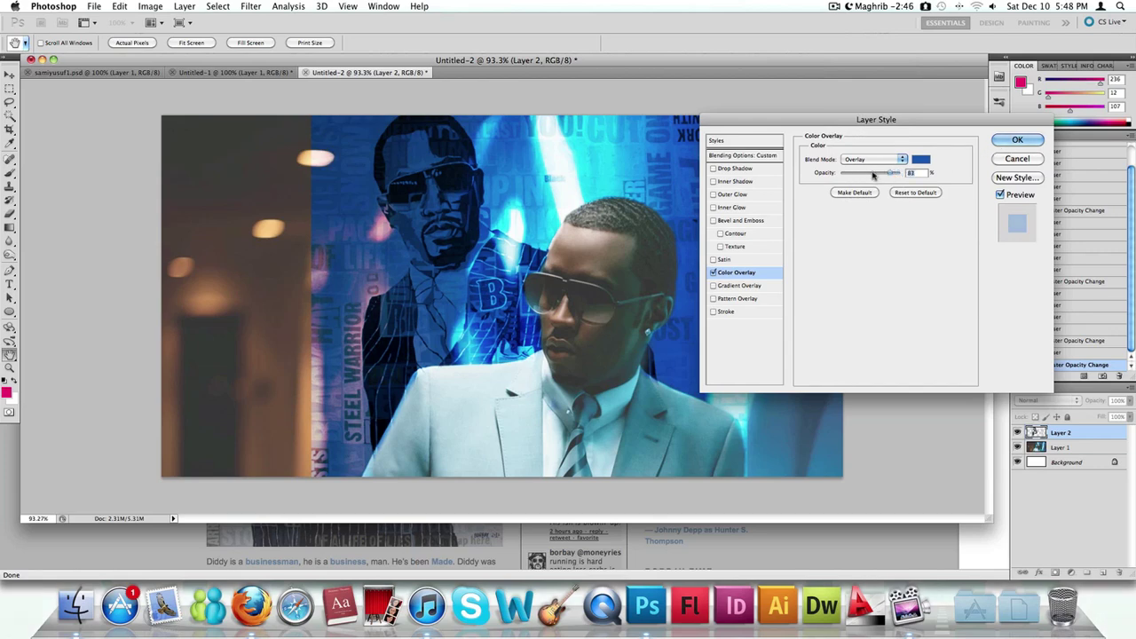
{"action": "left_click_drag", "start_coordinate": [872, 175], "coordinate": [932, 181]}
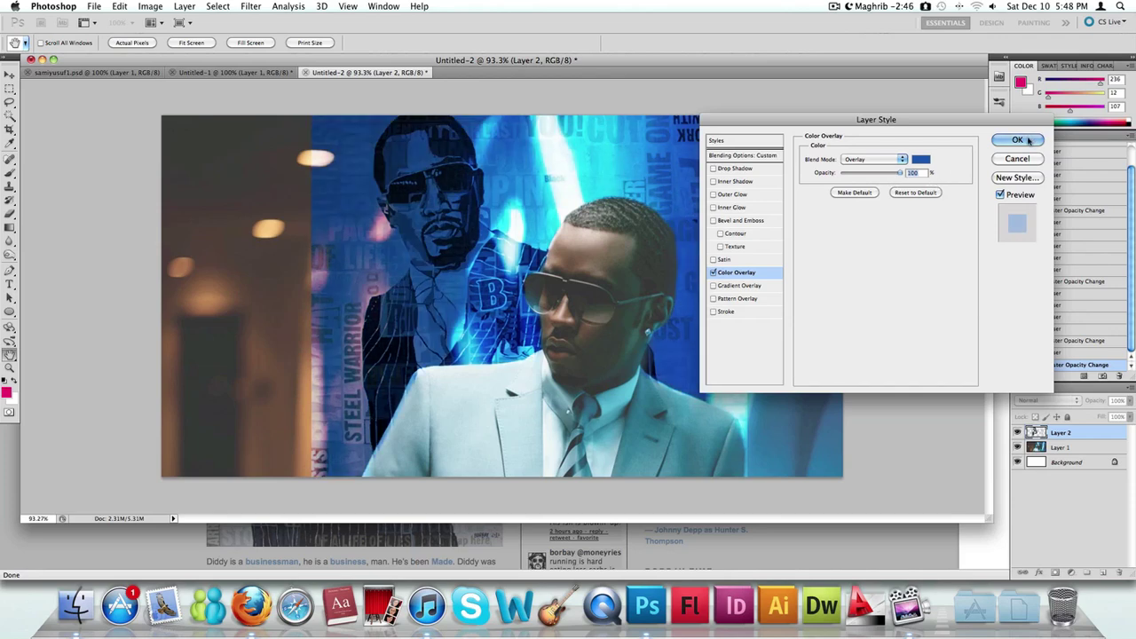
{"action": "left_click", "coordinate": [1017, 141]}
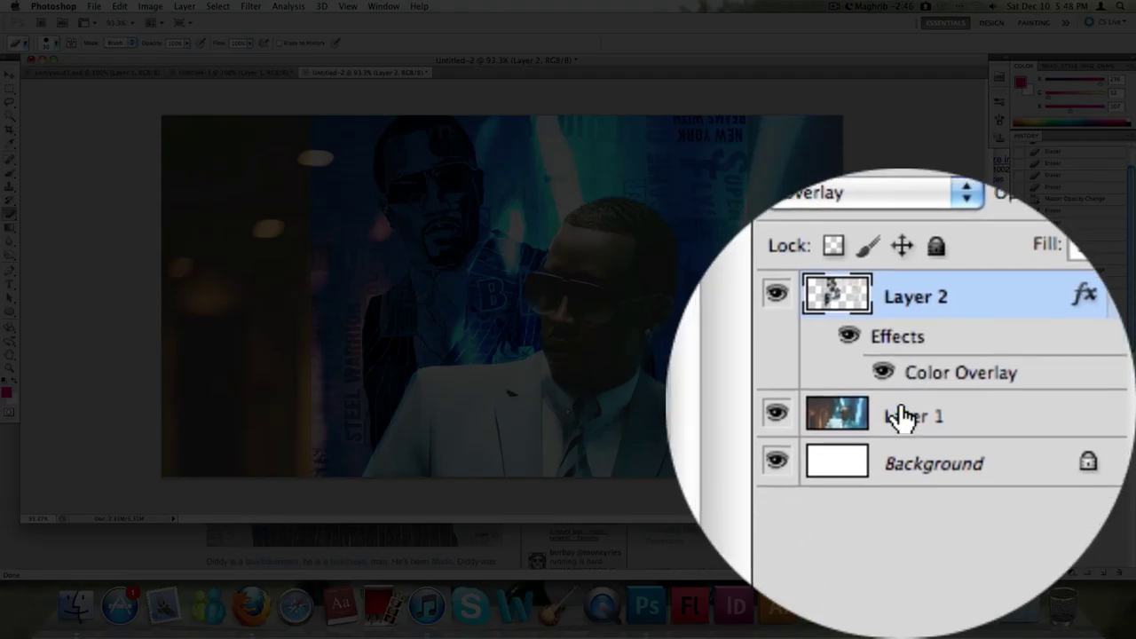
Merge Layer 1 and Layer 2 into a single layer
{"action": "left_click", "coordinate": [830, 412], "text": "shift"}
{"action": "right_click", "coordinate": [968, 417]}
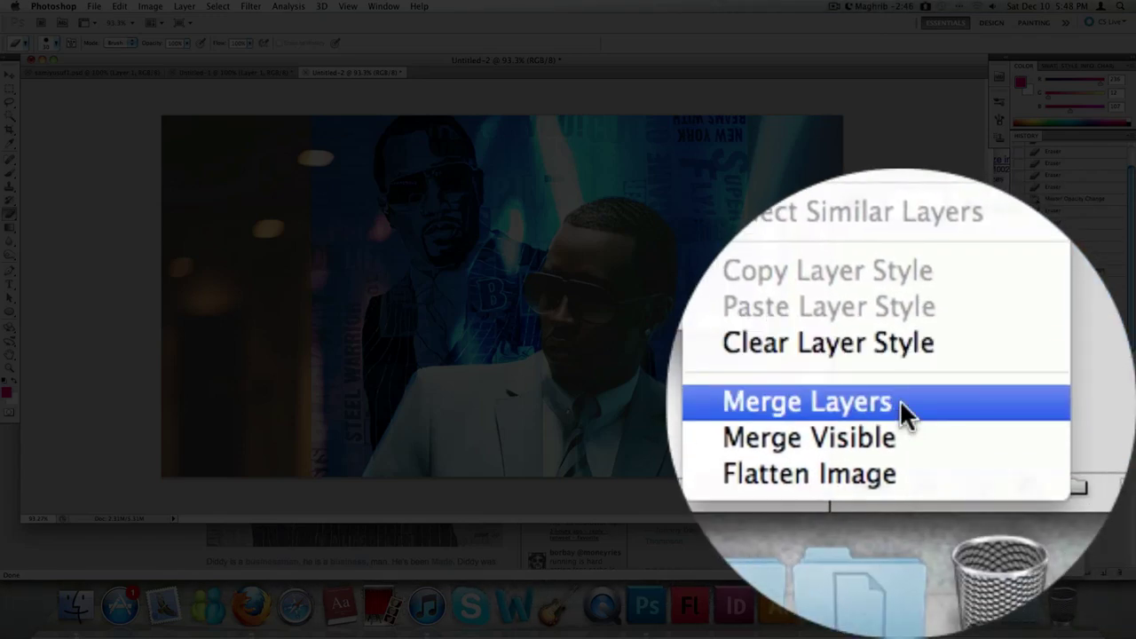
{"action": "left_click", "coordinate": [899, 398]}
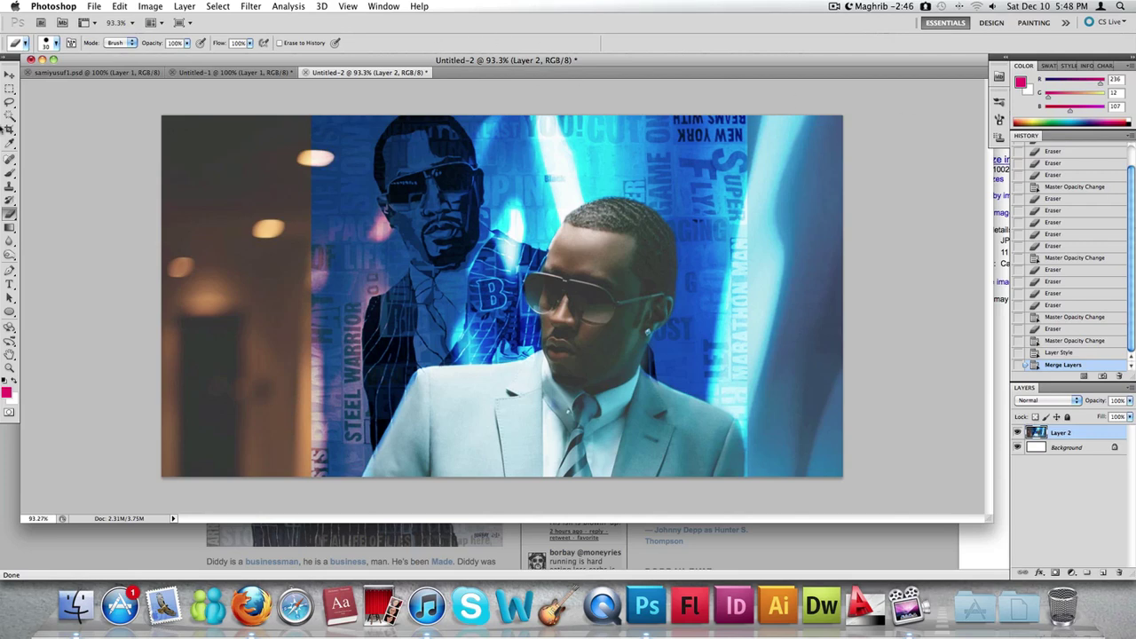
Copy the central blue-tinted area with both figures, leaving out the side strips, into a new 789 × 655 pixel document with a white background
{"action": "left_click", "coordinate": [10, 89]}
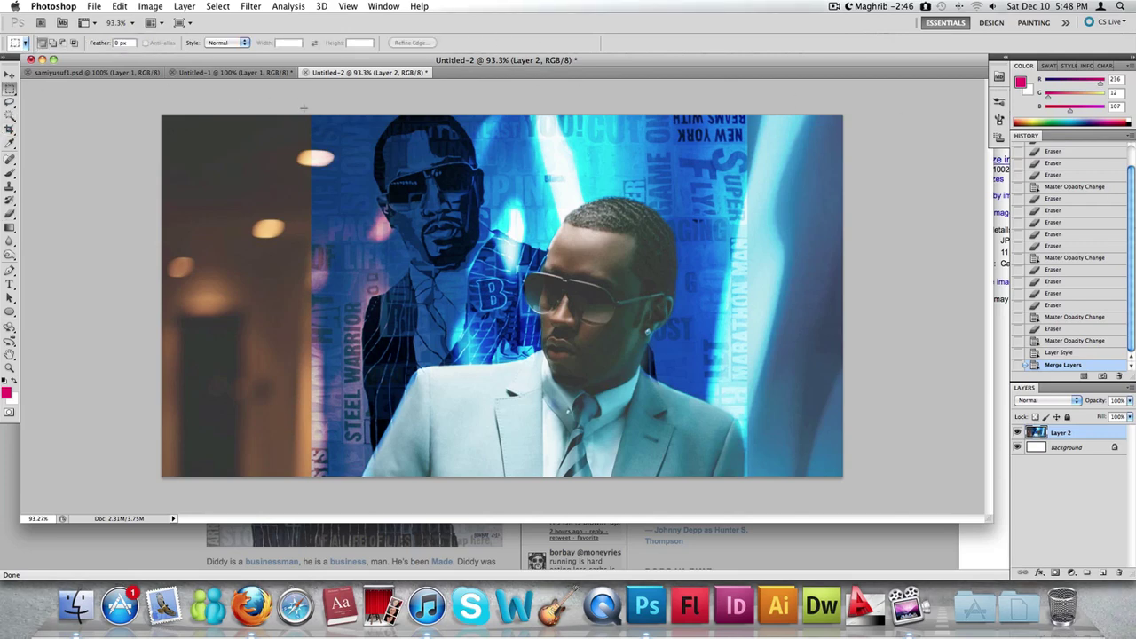
{"action": "left_click_drag", "start_coordinate": [310, 114], "coordinate": [748, 485]}
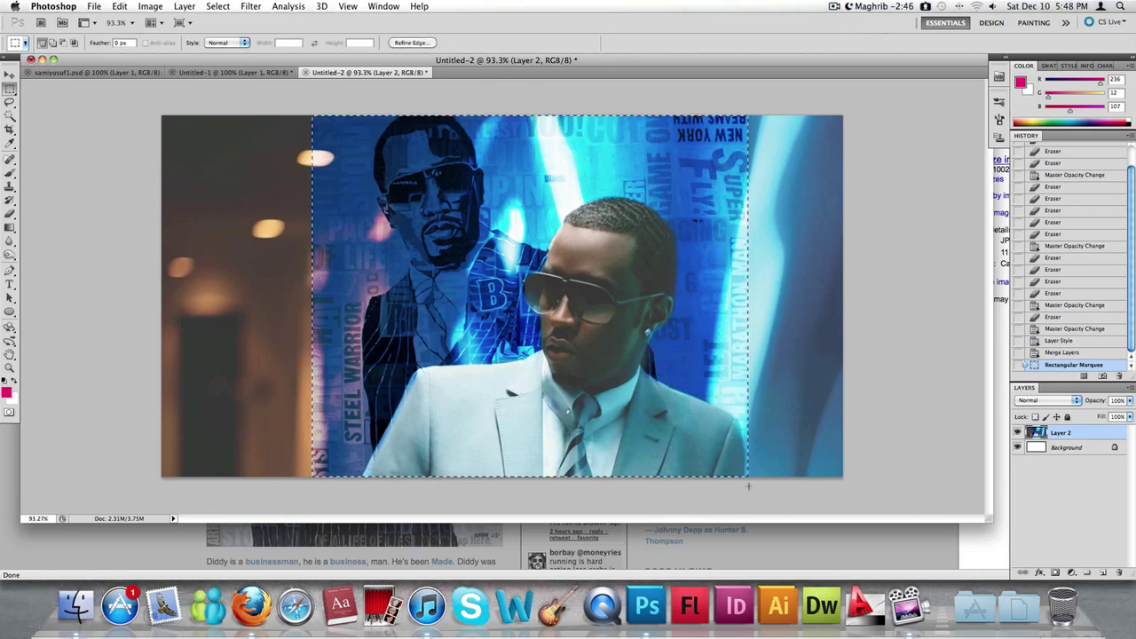
{"action": "key", "text": "super+n"}
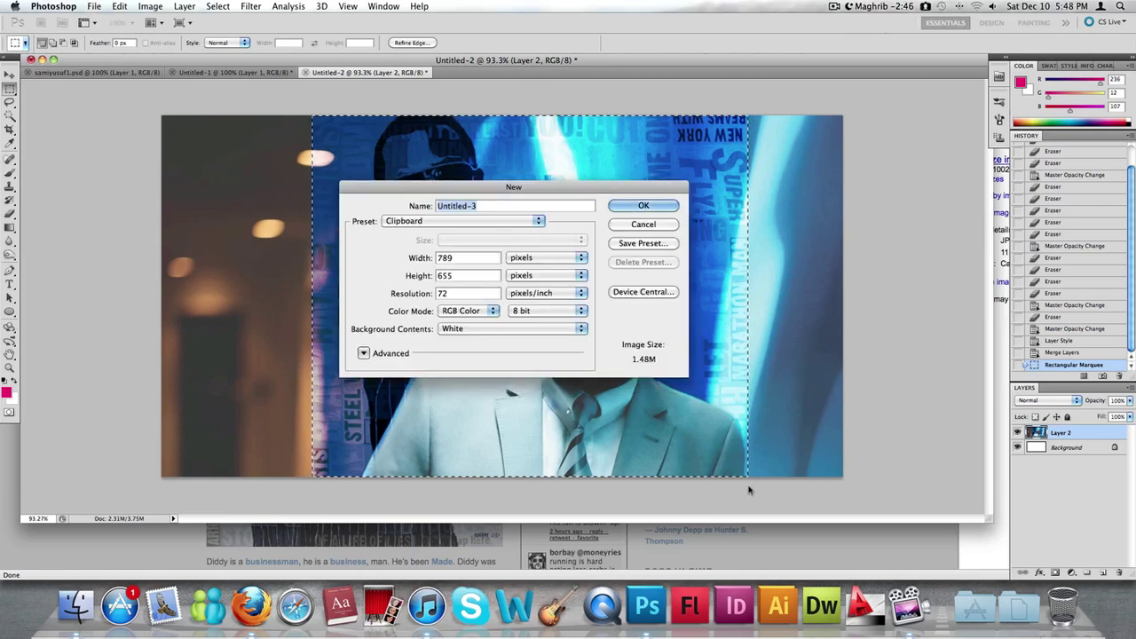
{"action": "key", "text": "Return"}
{"action": "key", "text": "super+v"}
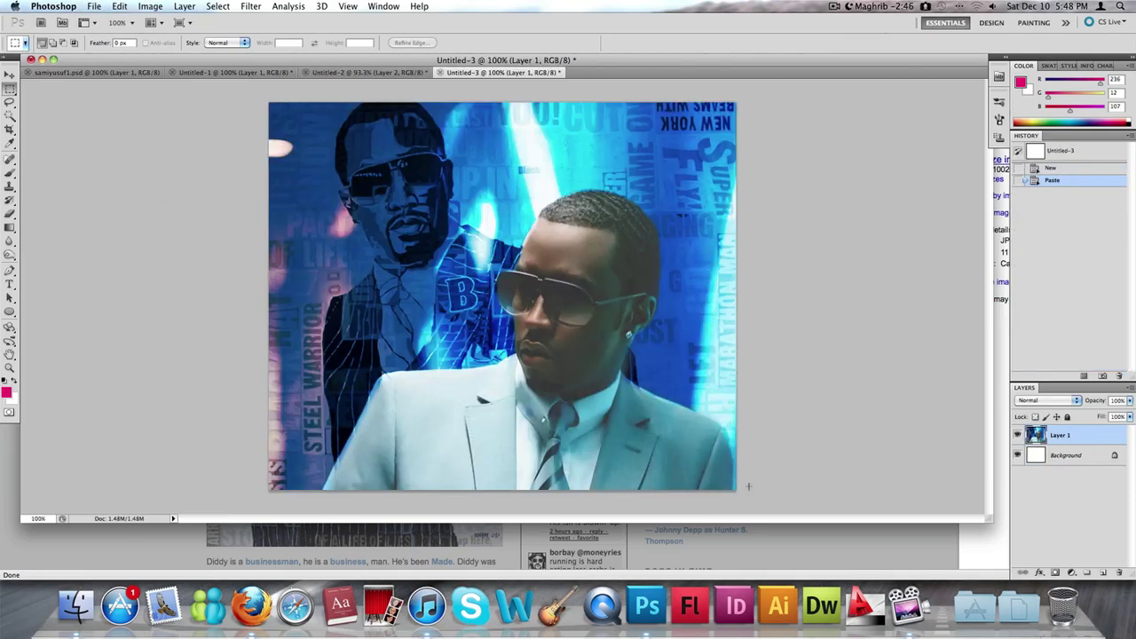